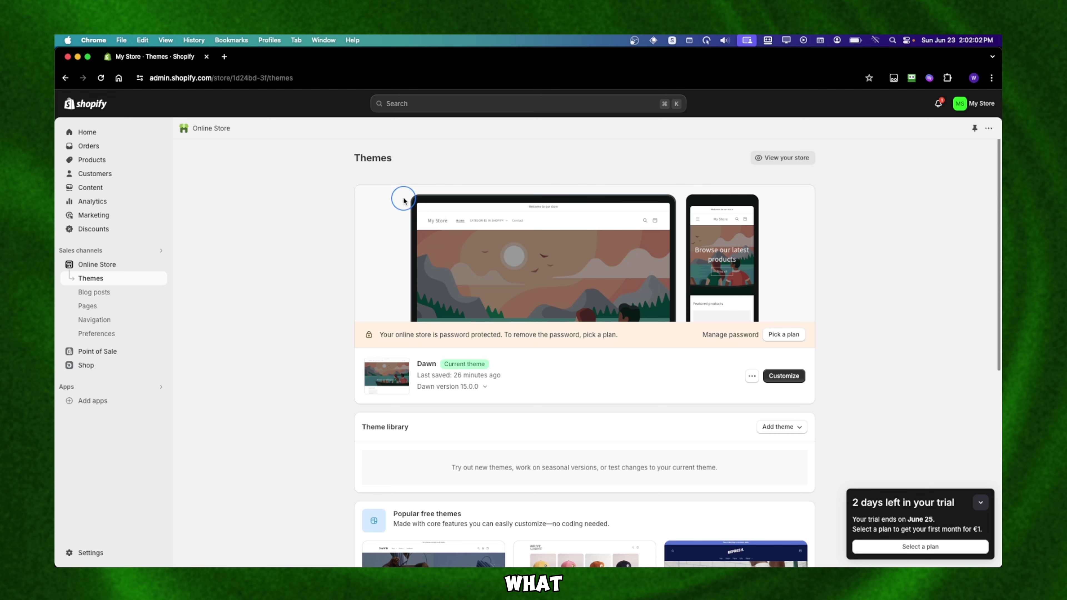
Step: Filter the admin search to Apps and open App and sales channel settings
click(408, 106)
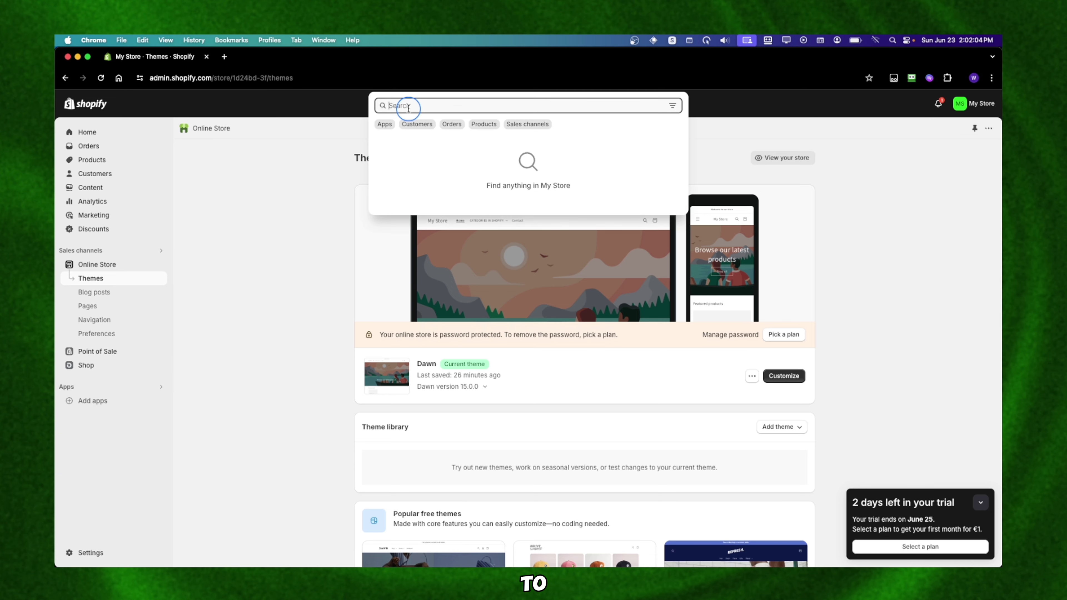
click(385, 124)
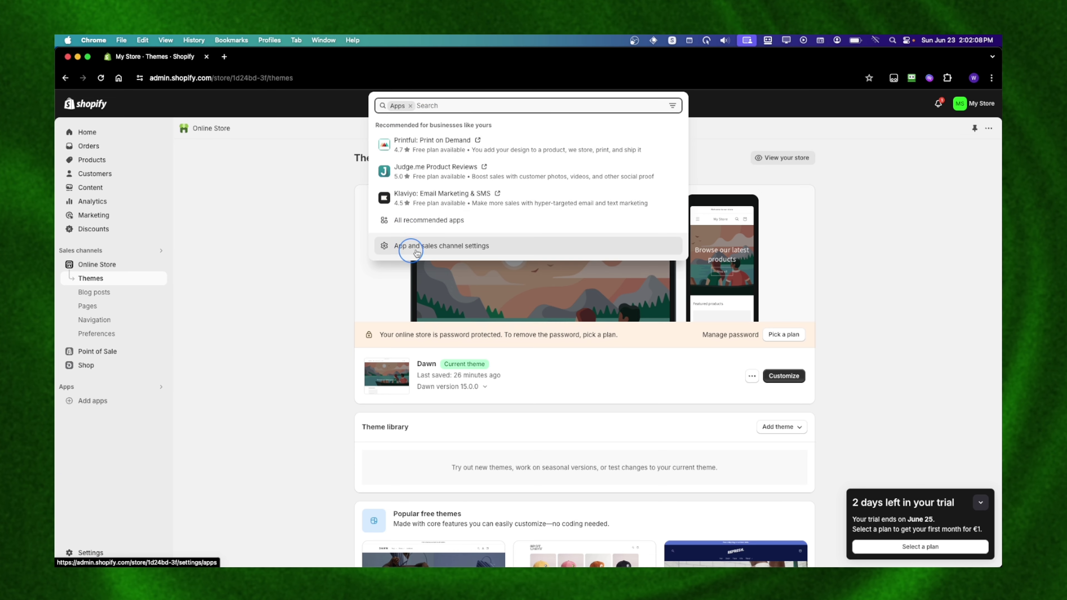
click(408, 249)
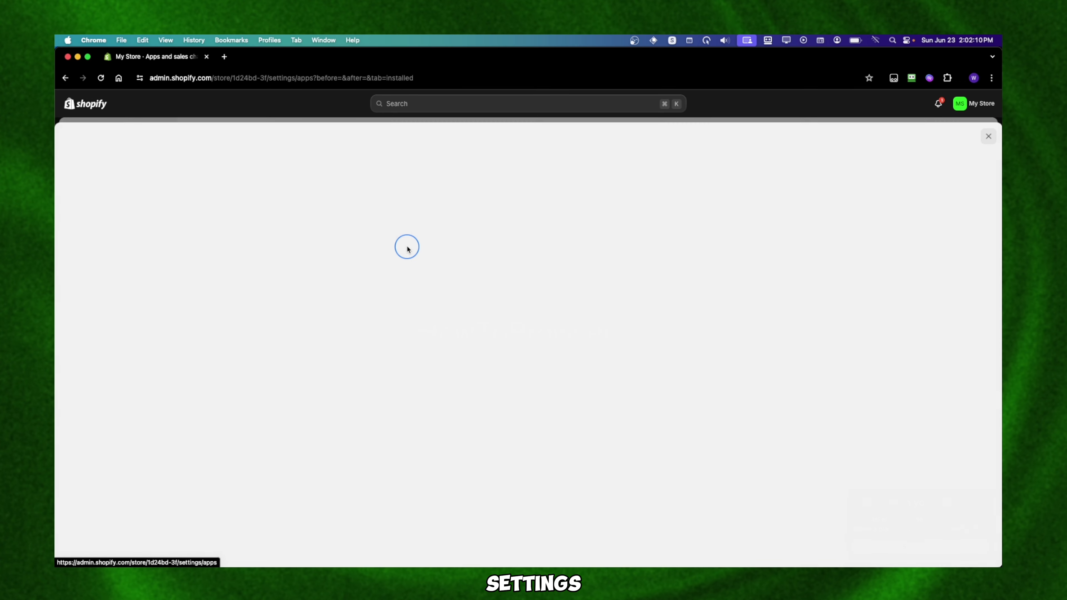
Step: Open the Shopify App Store in a new tab and search for 'pagefly'
click(717, 153)
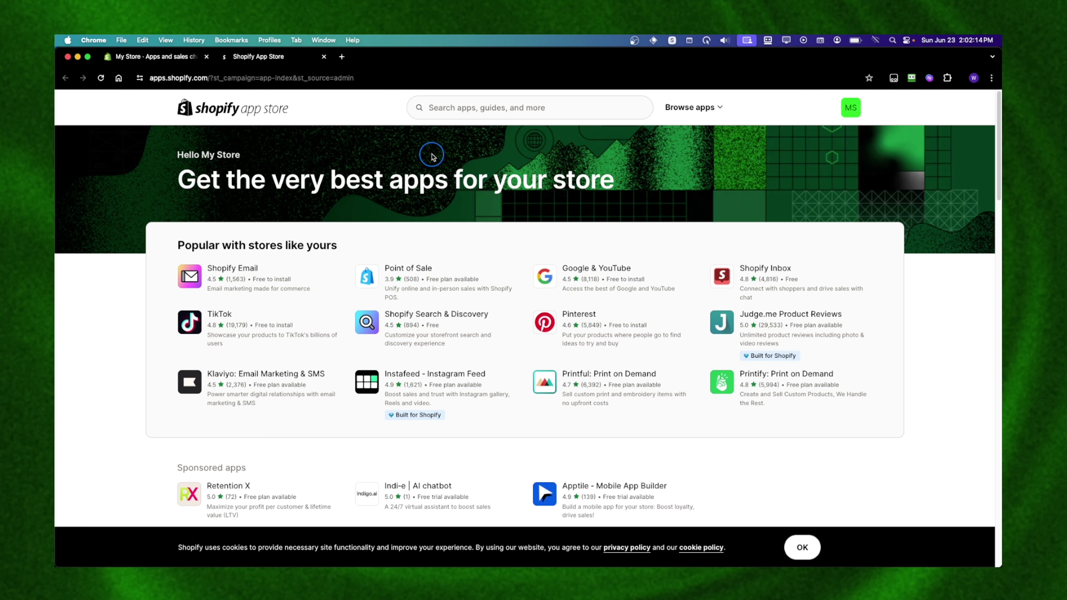
click(440, 105)
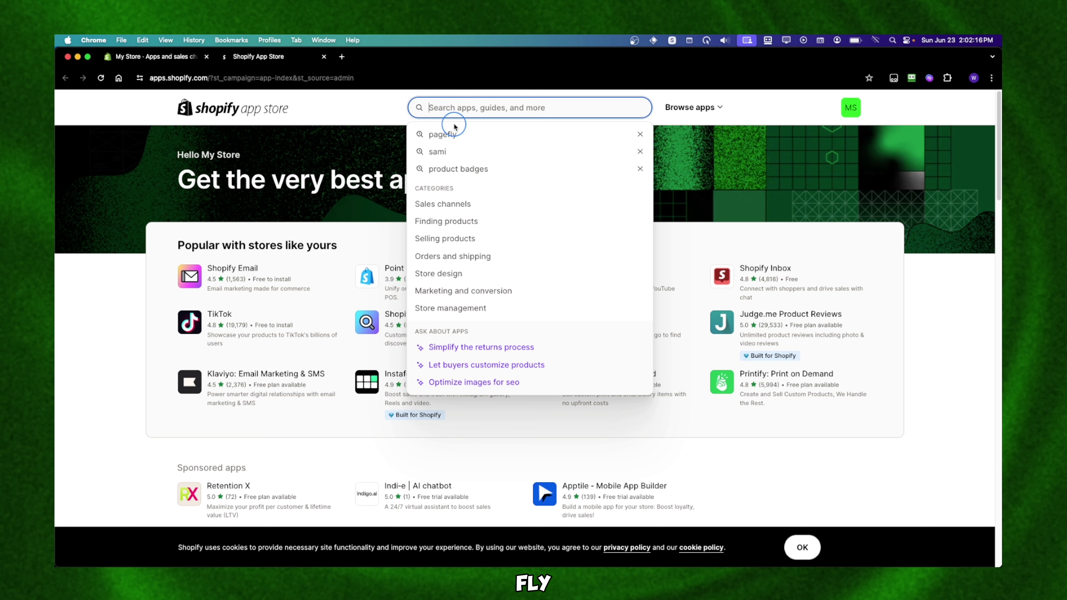
text(pagefly)
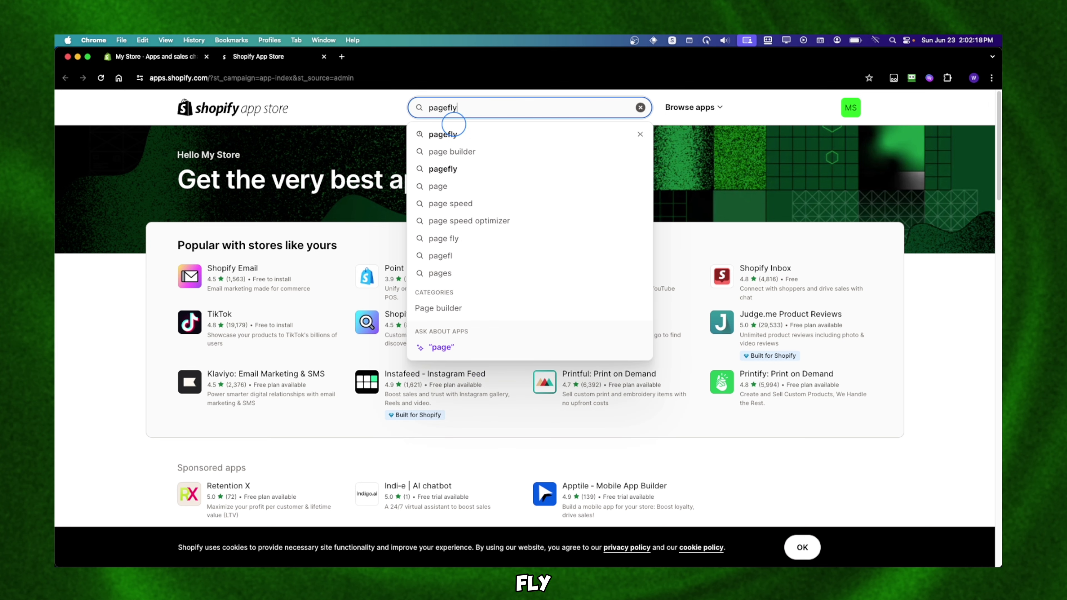
click(448, 134)
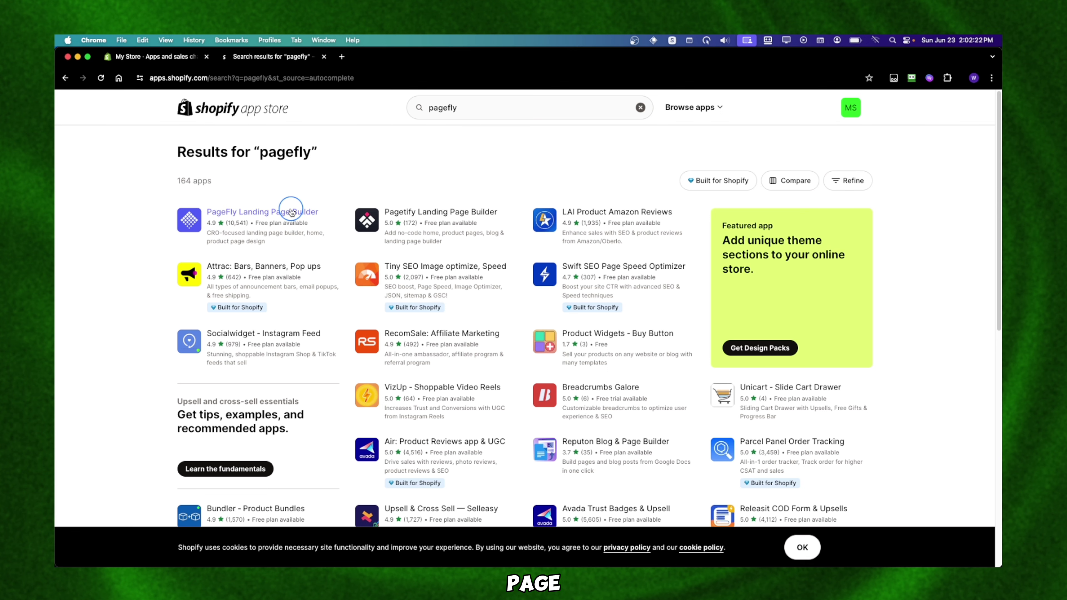
Step: Open the PageFly Landing Page Builder listing and start installing it
click(295, 213)
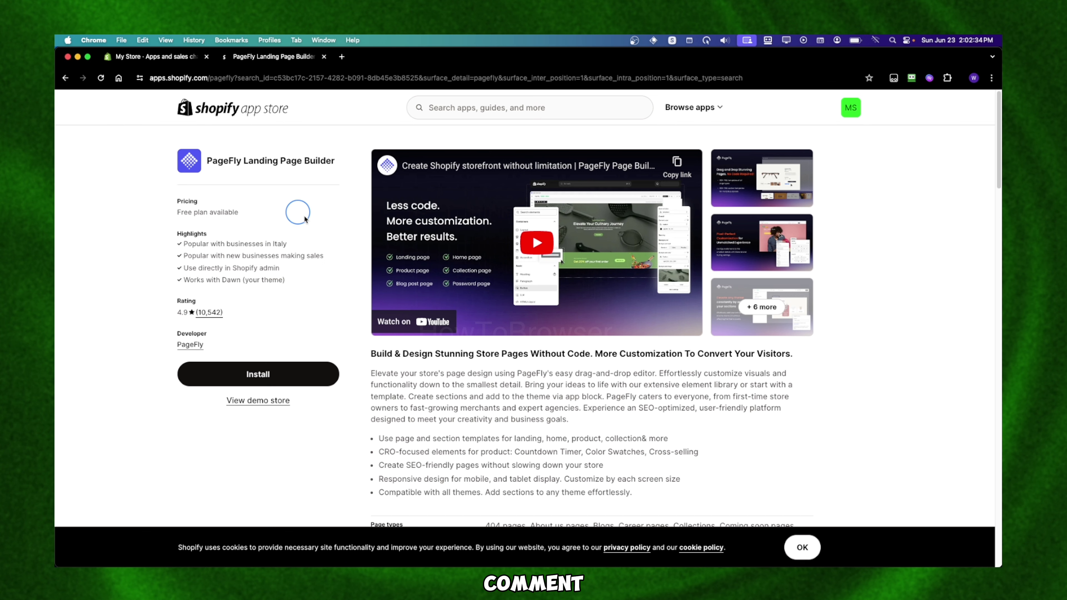
scroll(324, 235, down, 5)
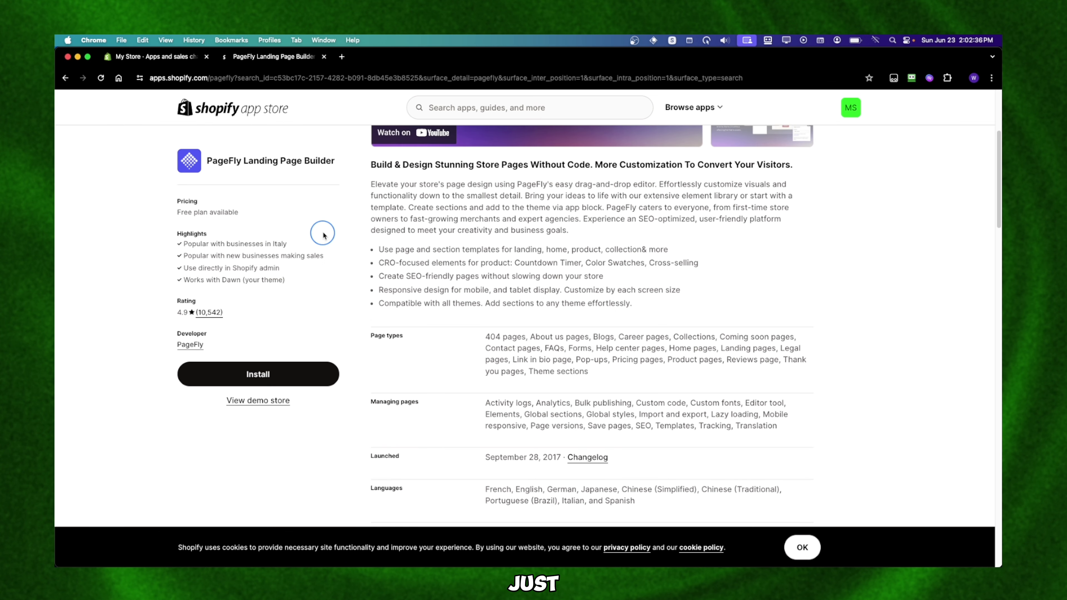
scroll(324, 235, up, 1)
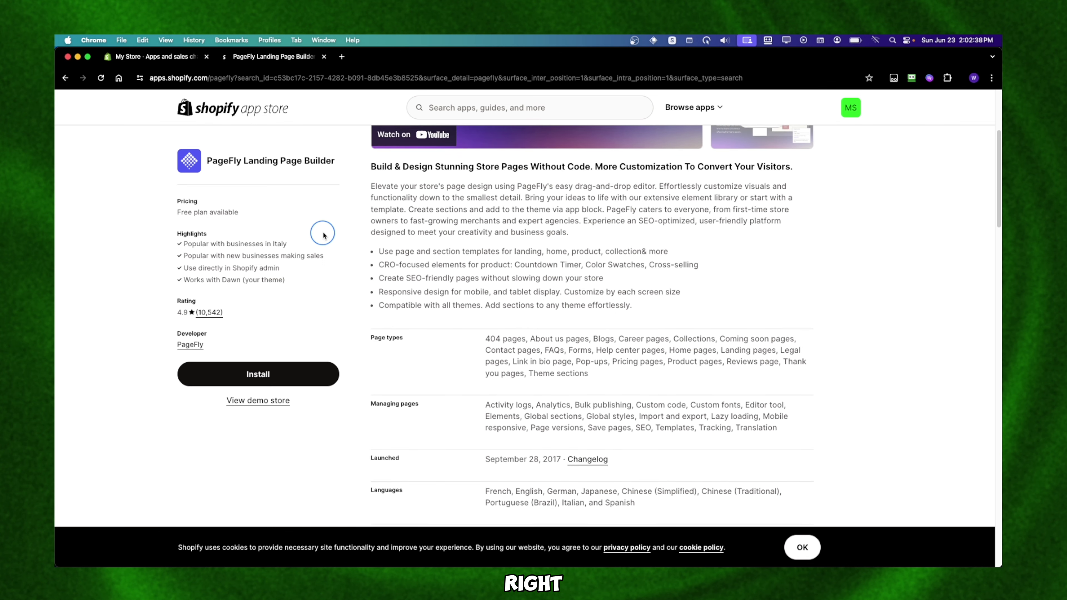
scroll(324, 236, up, 5)
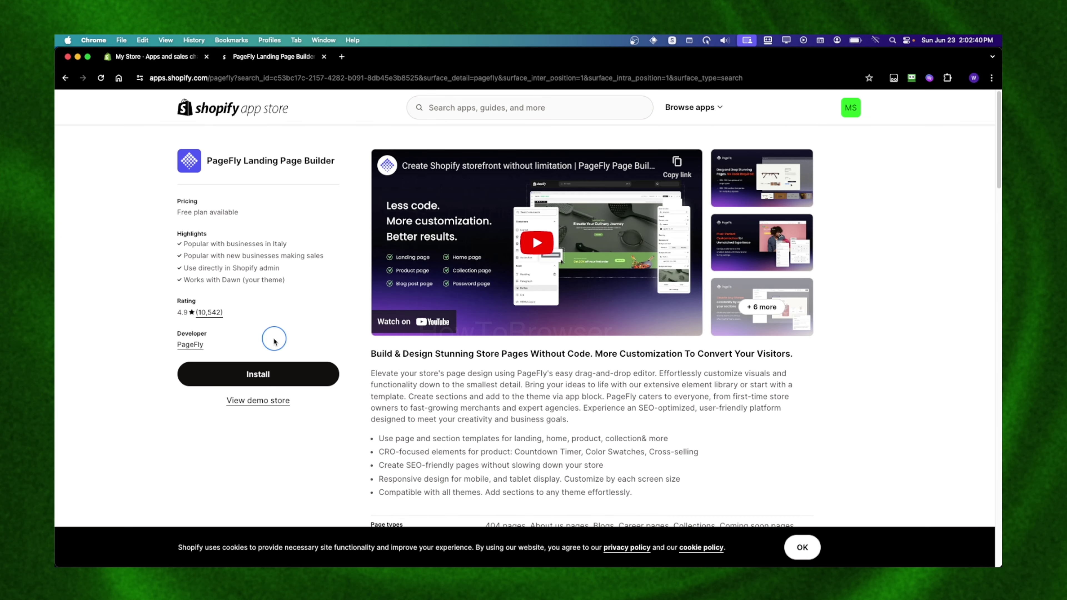
click(266, 368)
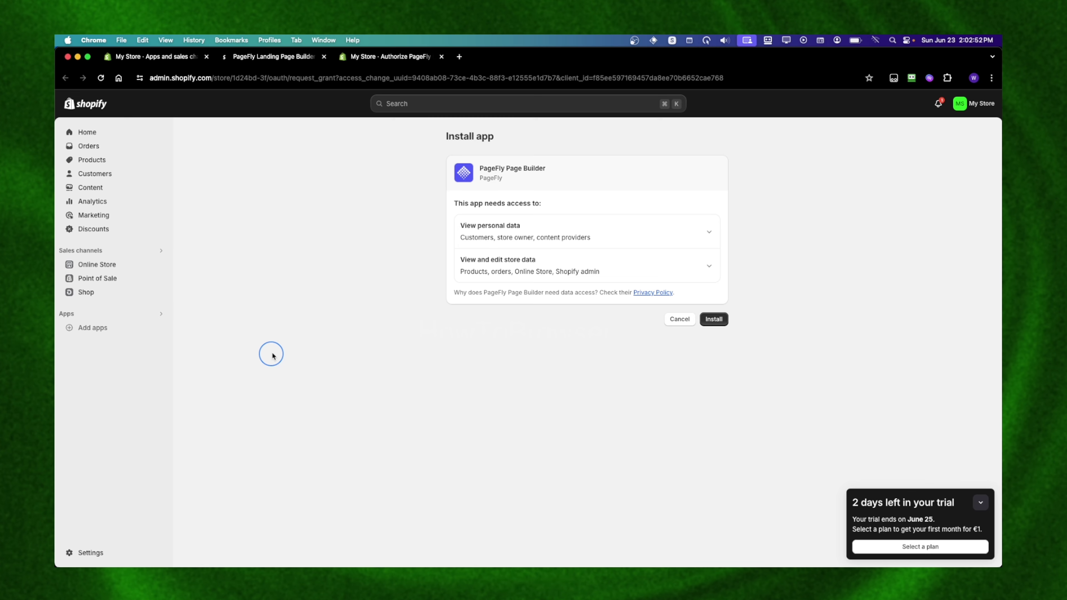
Step: Approve PageFly's store access, pick 'Product page' as the page type and start creating it
click(711, 319)
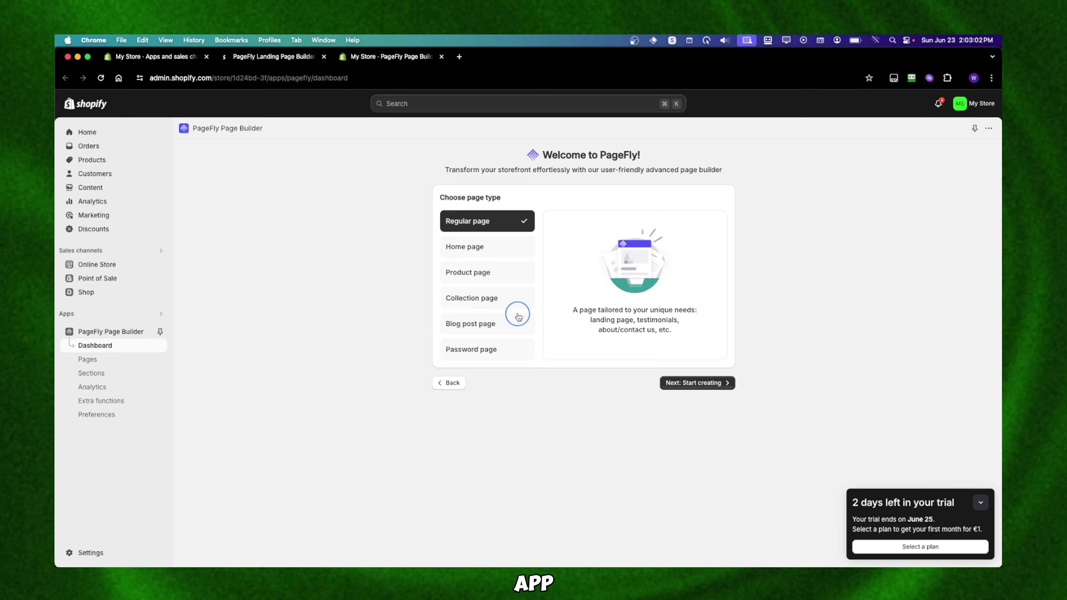
drag(443, 173, 547, 167)
click(487, 246)
click(437, 200)
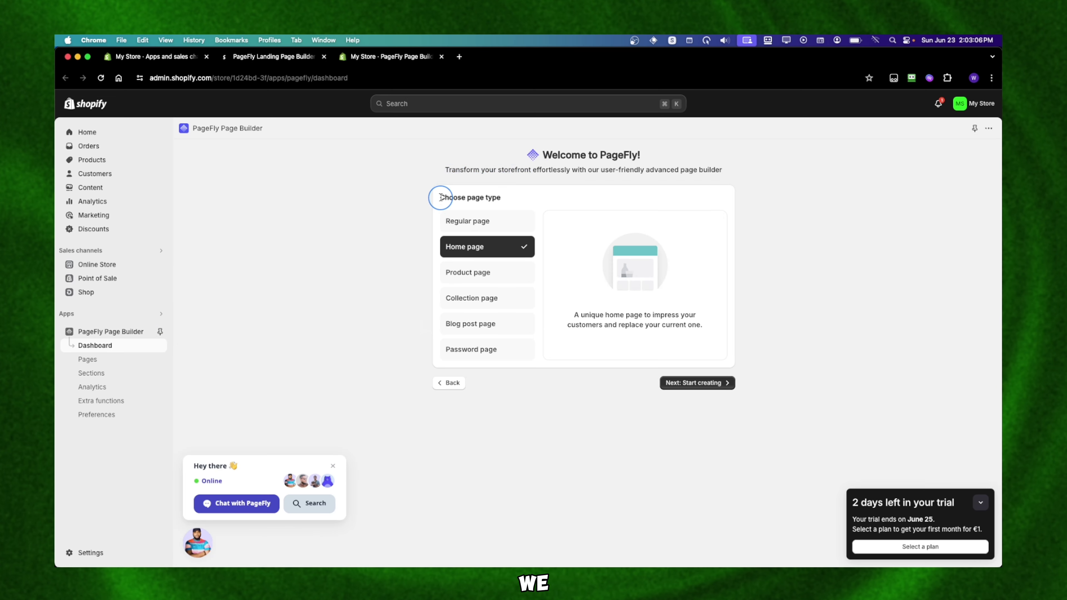
click(451, 218)
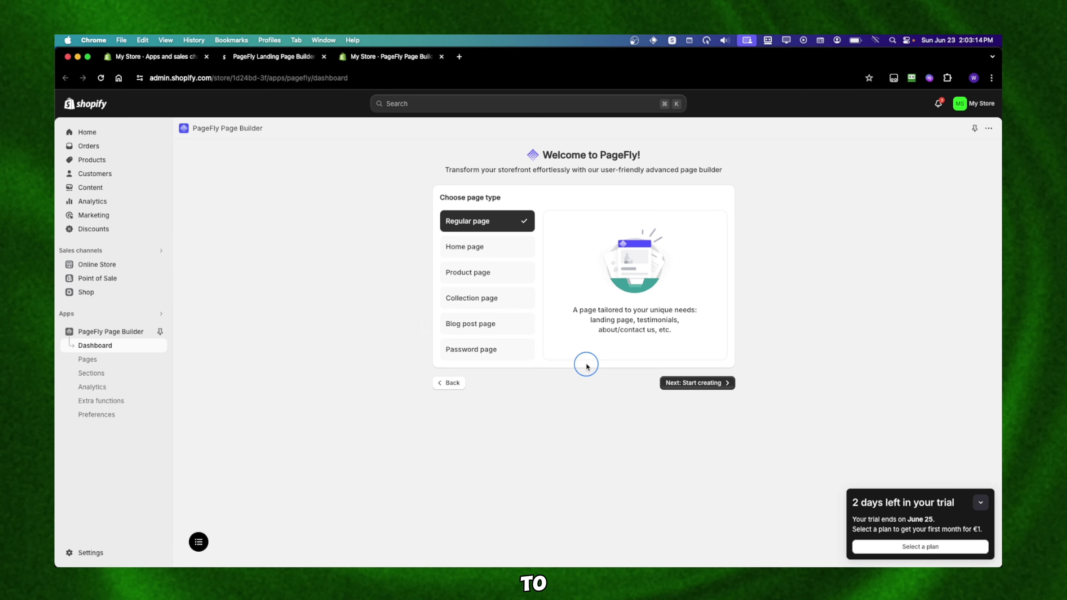
click(507, 279)
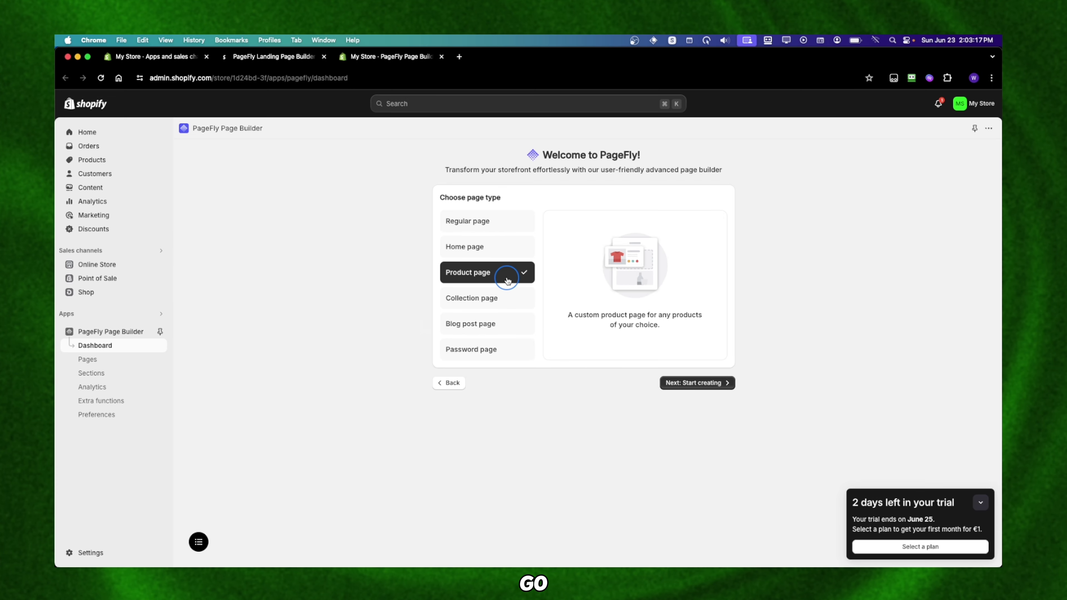
click(668, 383)
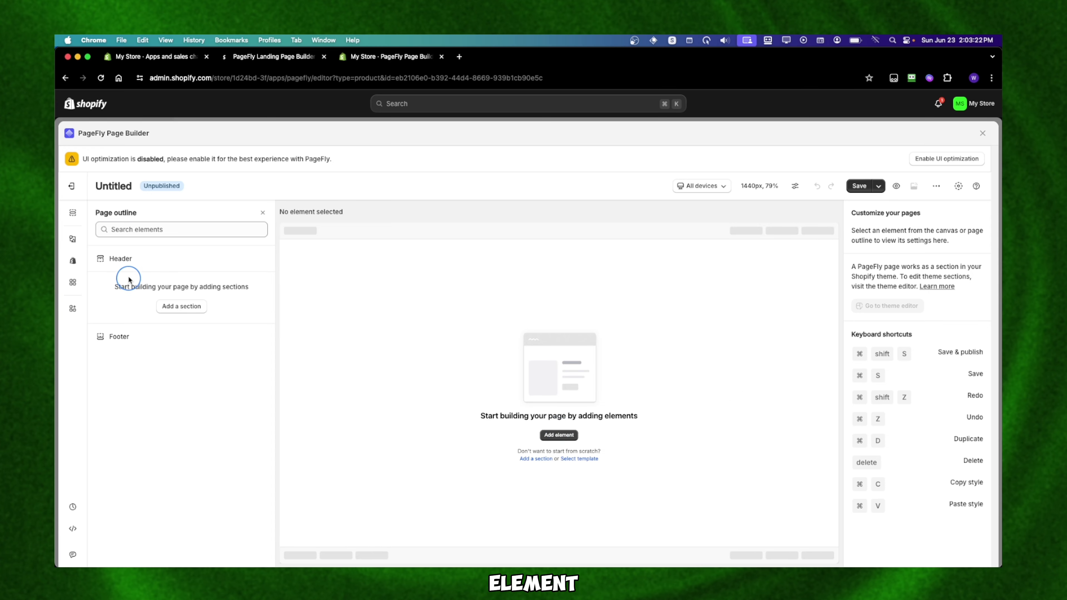
click(77, 239)
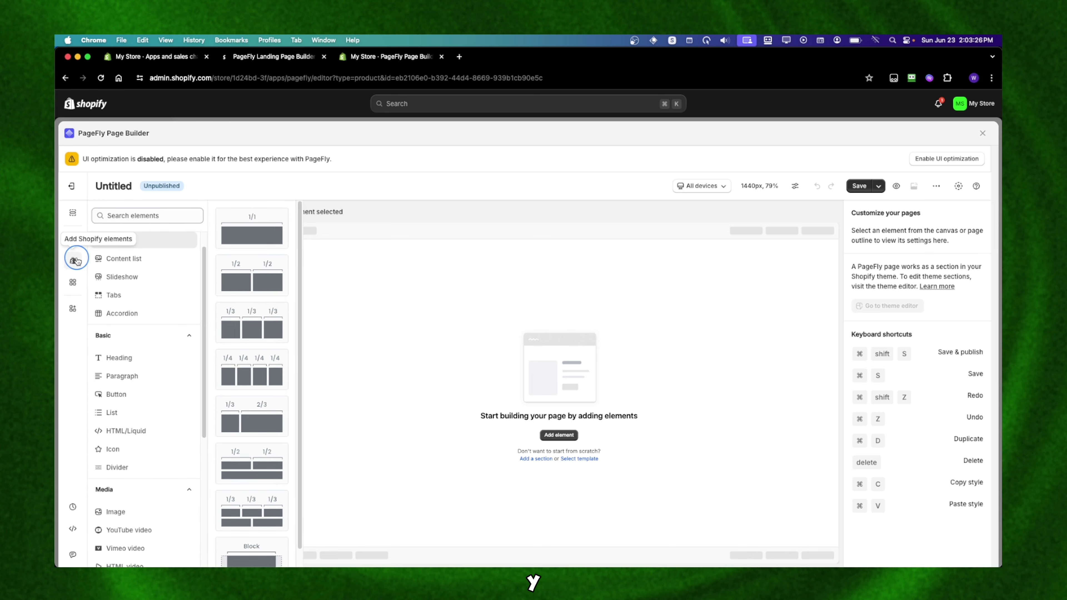
click(75, 262)
click(76, 278)
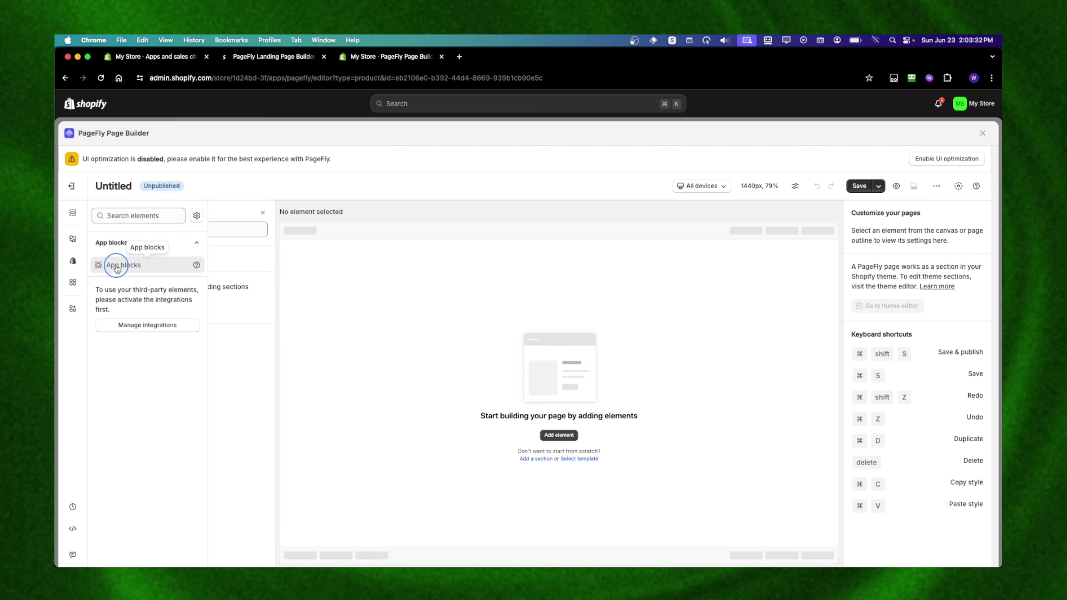
mouse_move(117, 269)
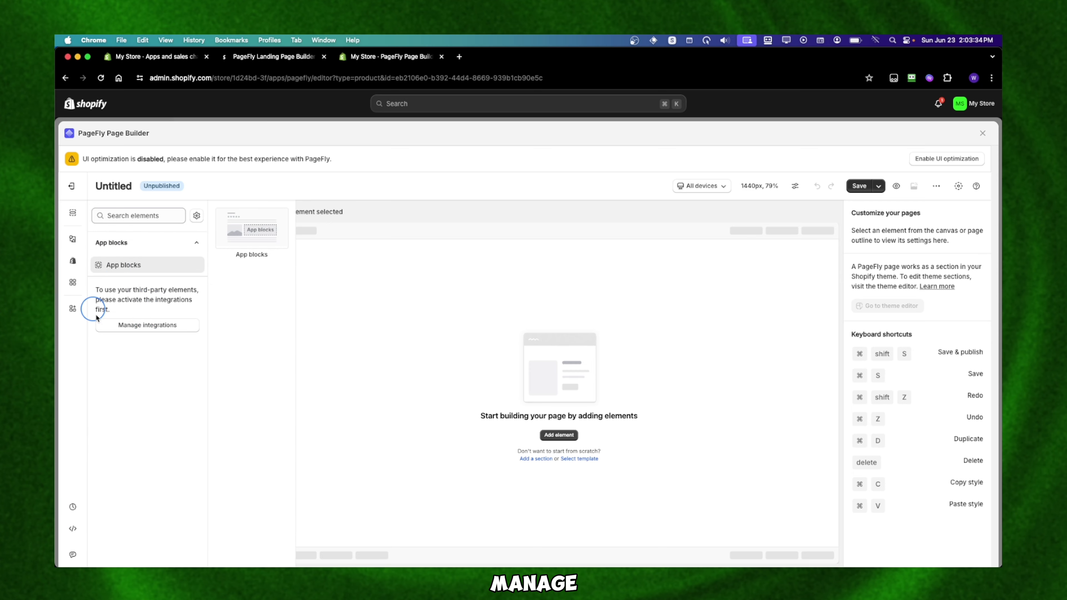
click(74, 310)
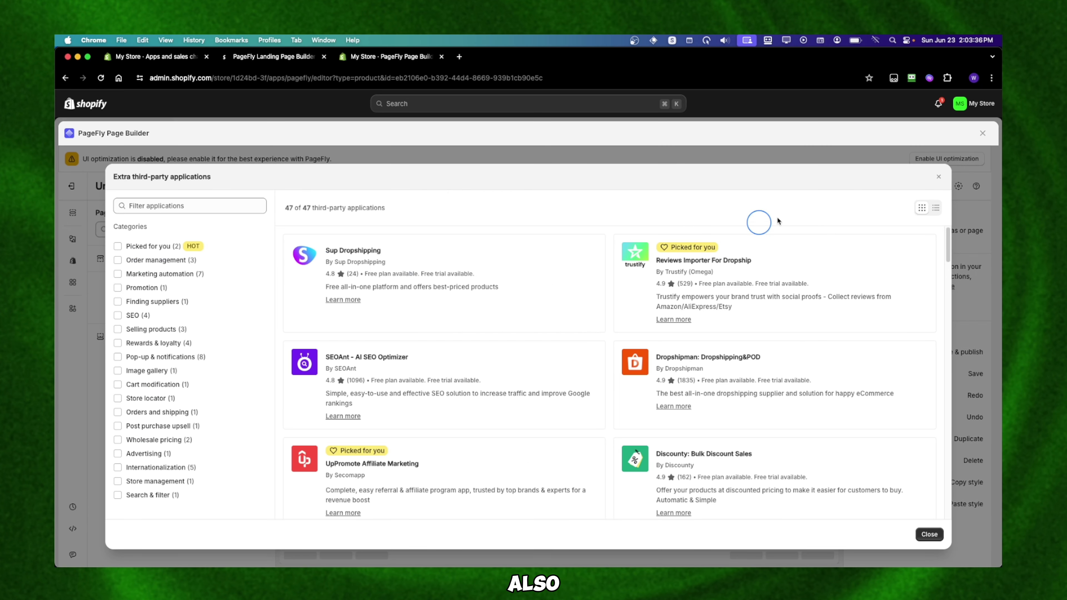
click(938, 176)
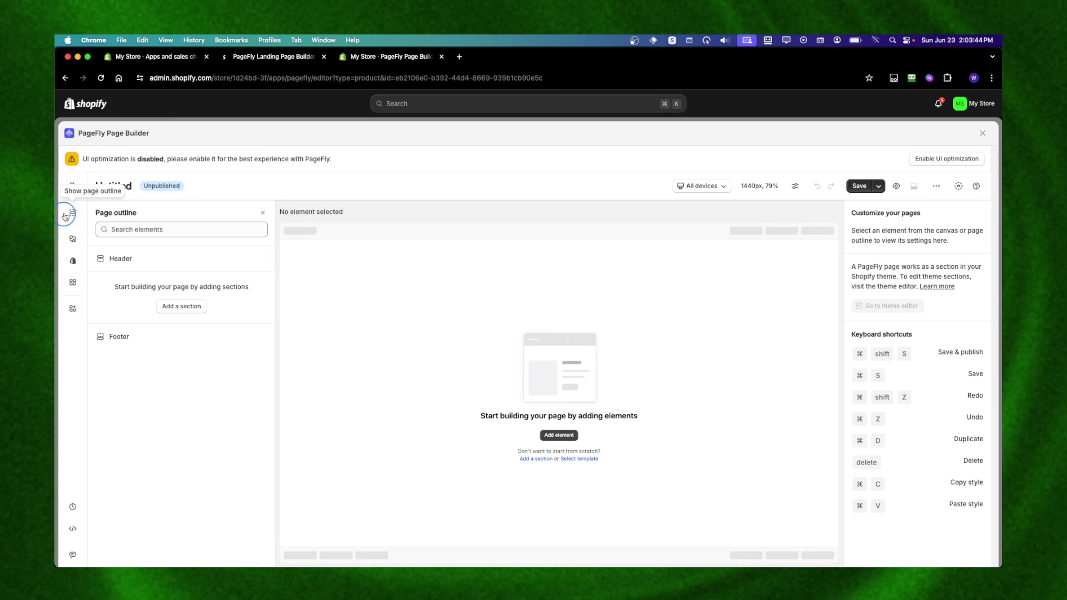
Step: Decline the UI optimization cookies and check the All devices preview dropdown
click(934, 160)
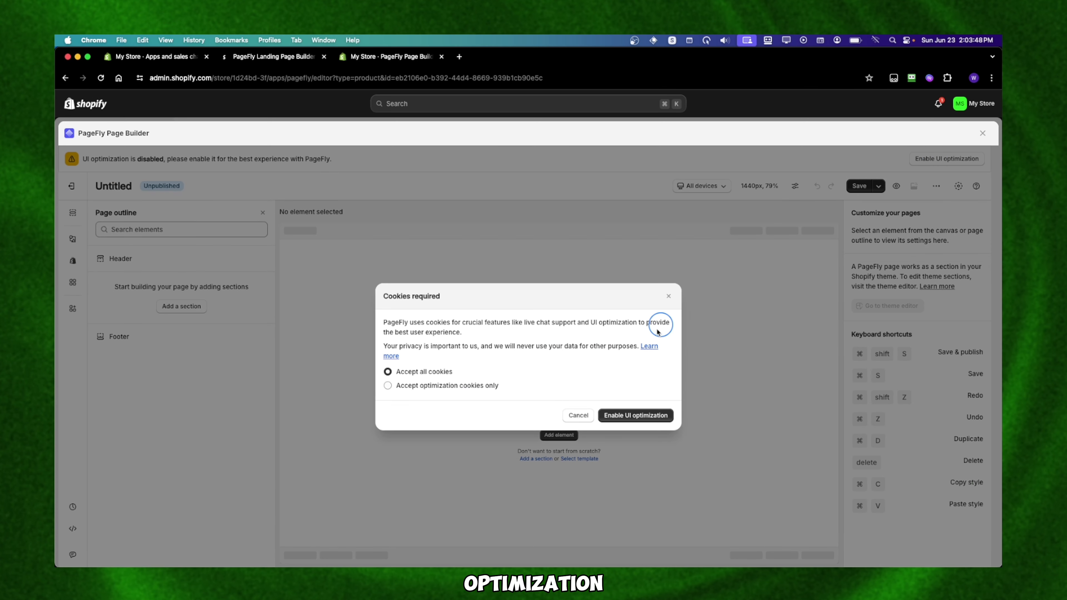
click(668, 296)
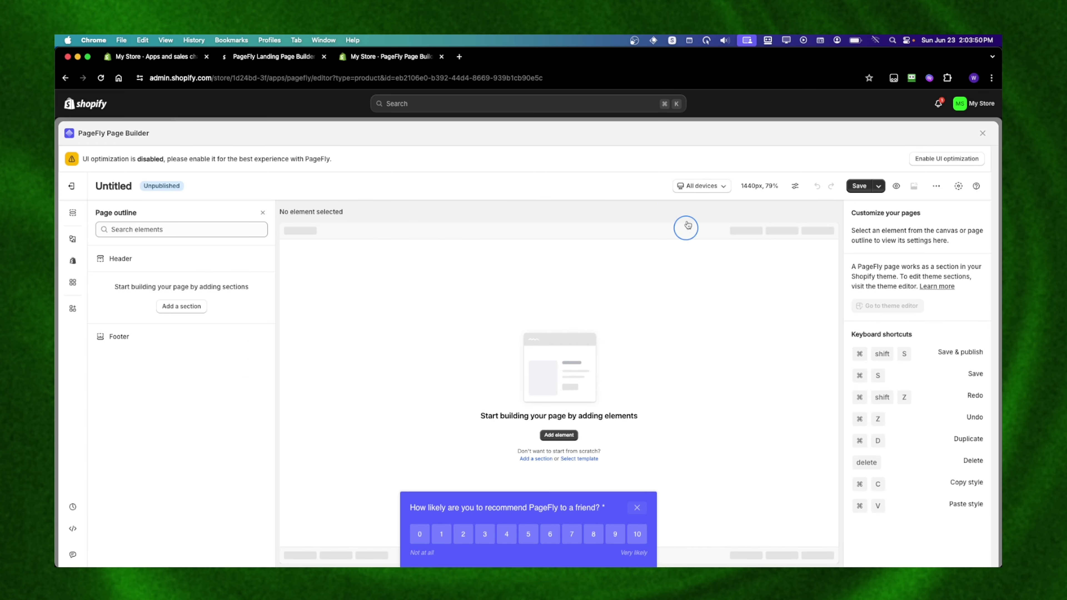
click(688, 187)
click(632, 182)
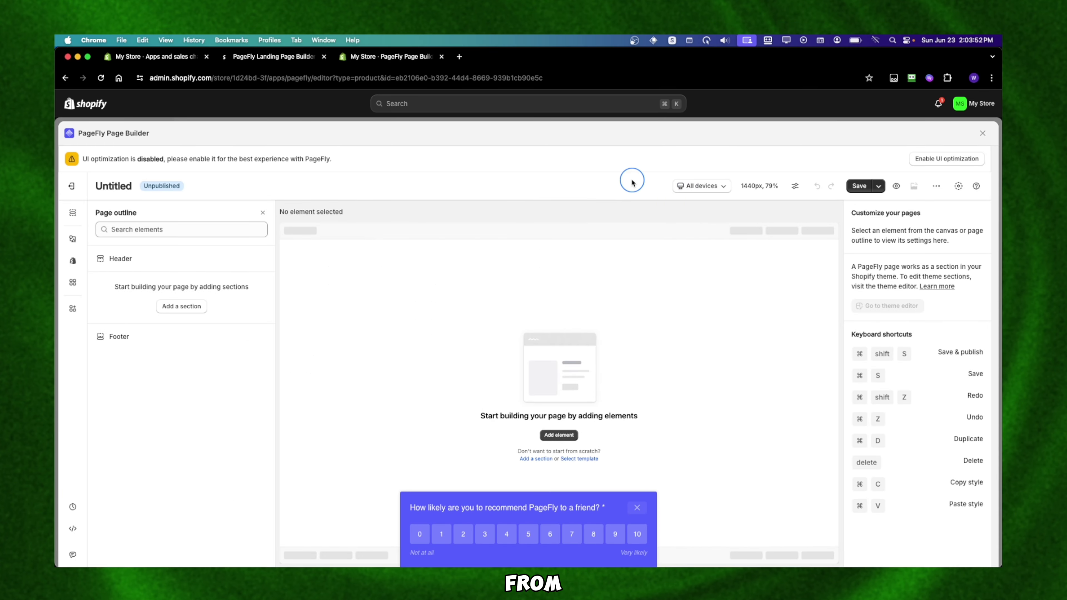
click(699, 190)
click(601, 188)
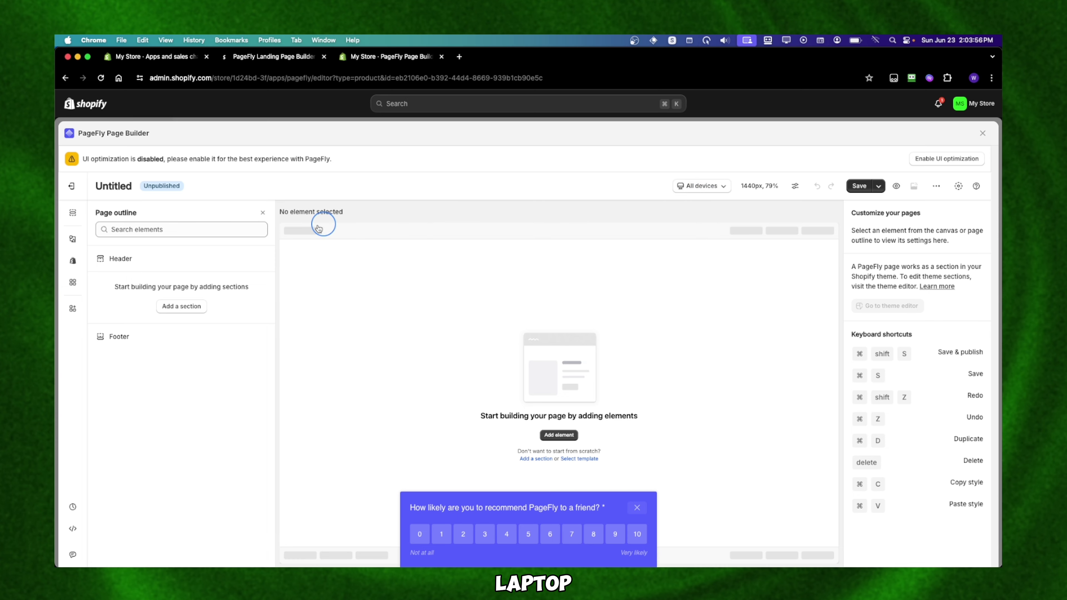
Step: Hide the page outline and browse the Add element library's Layout options
click(75, 213)
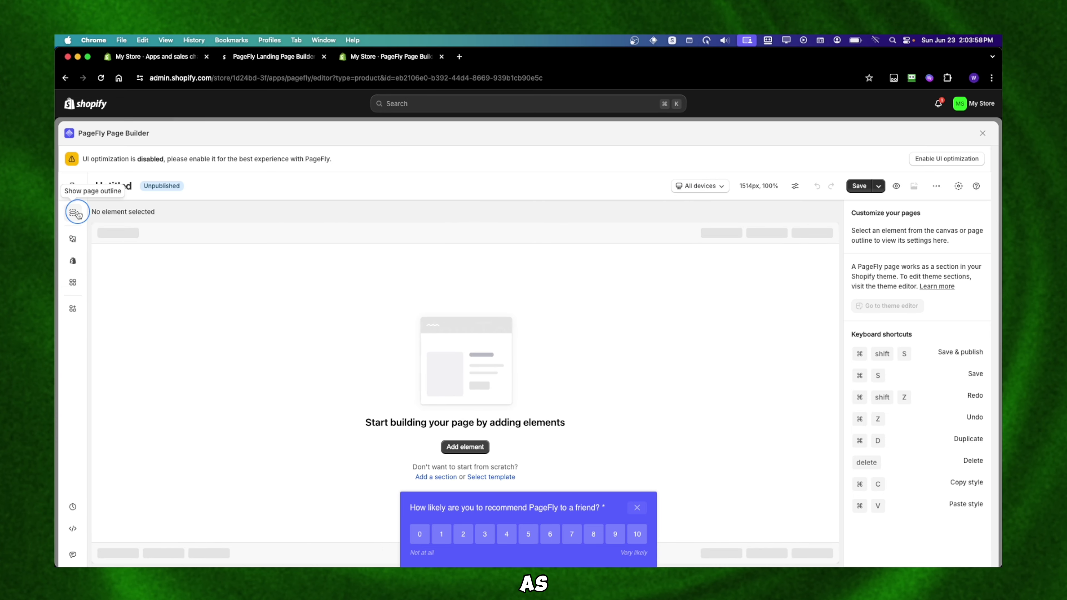
click(465, 447)
scroll(138, 311, down, 5)
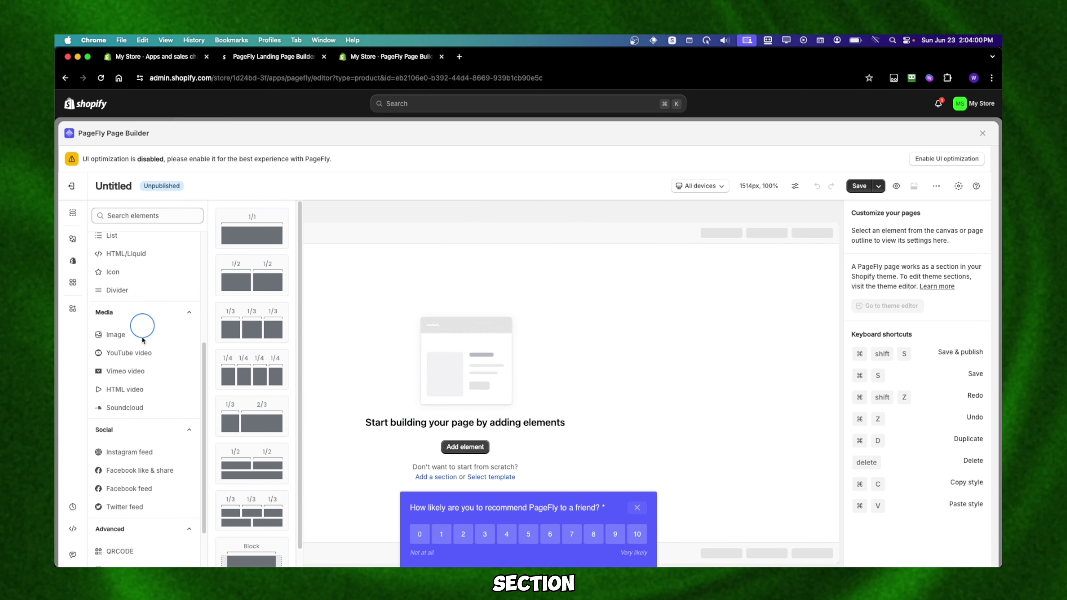
scroll(158, 421, down, 3)
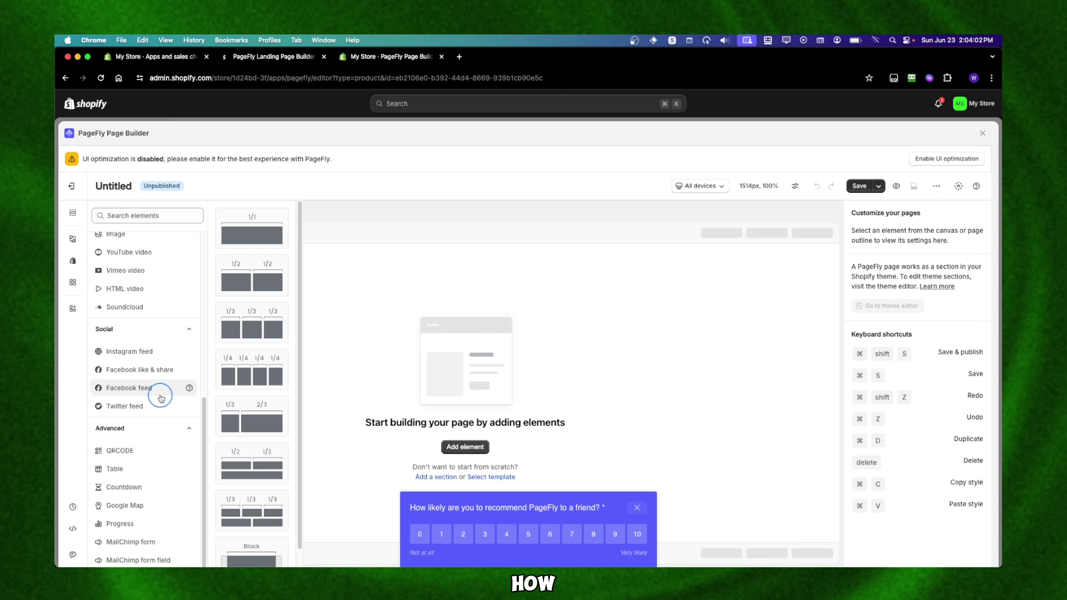
scroll(160, 398, up, 10)
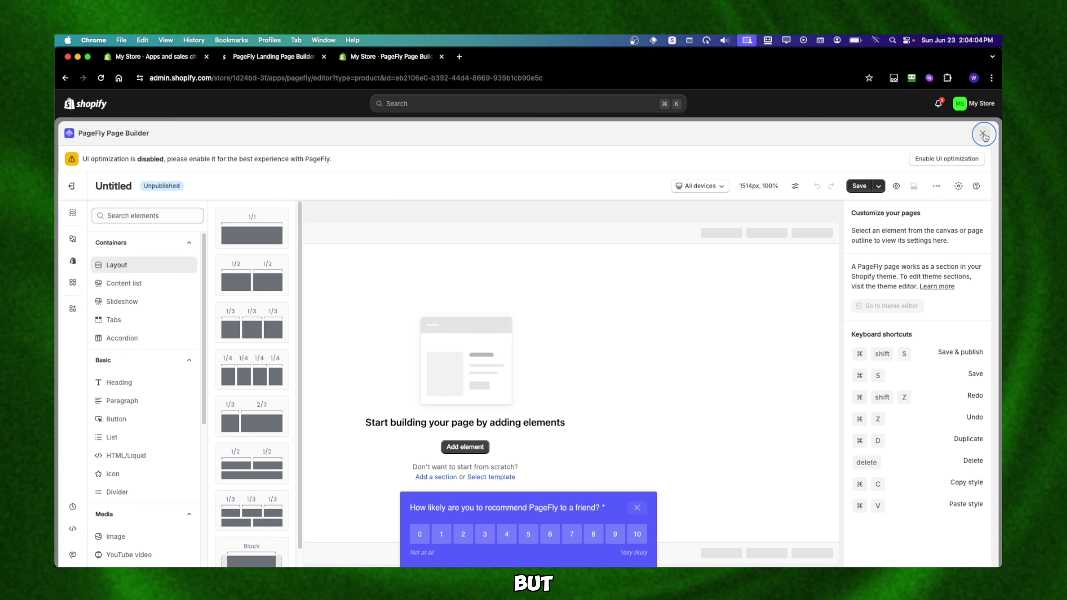
Step: Leave the builder and browse the PRODUCT page templates
click(982, 134)
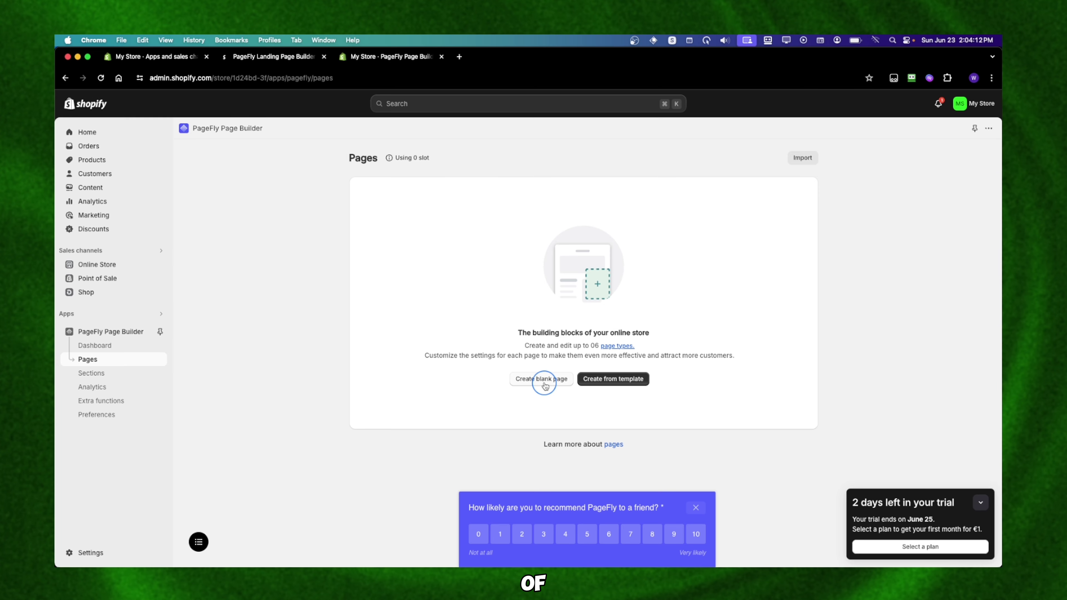
click(590, 379)
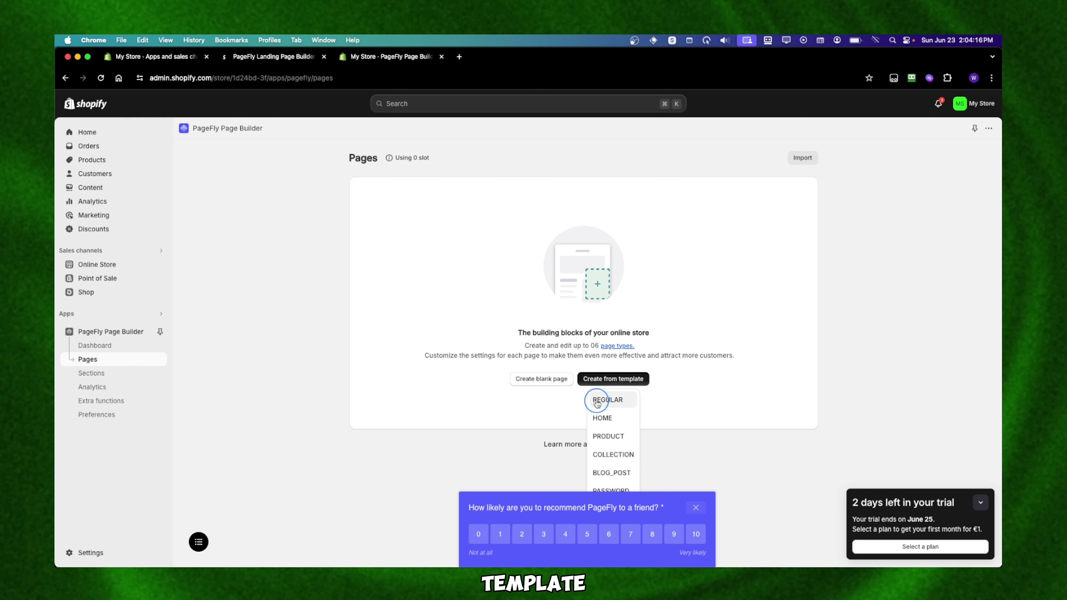
click(625, 435)
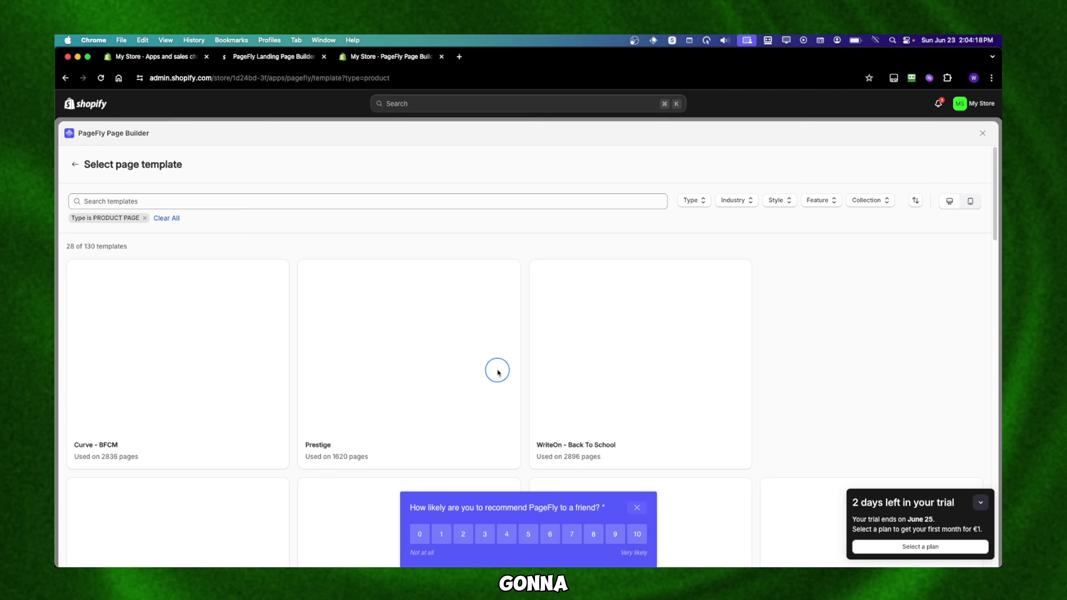
scroll(497, 370, down, 4)
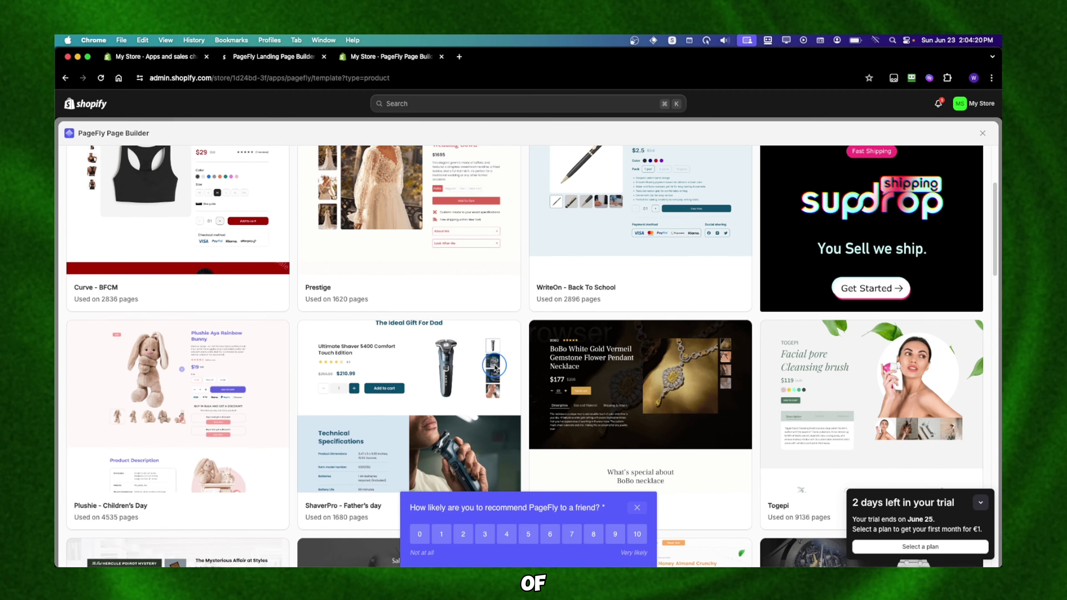
scroll(495, 368, down, 2)
mouse_move(238, 341)
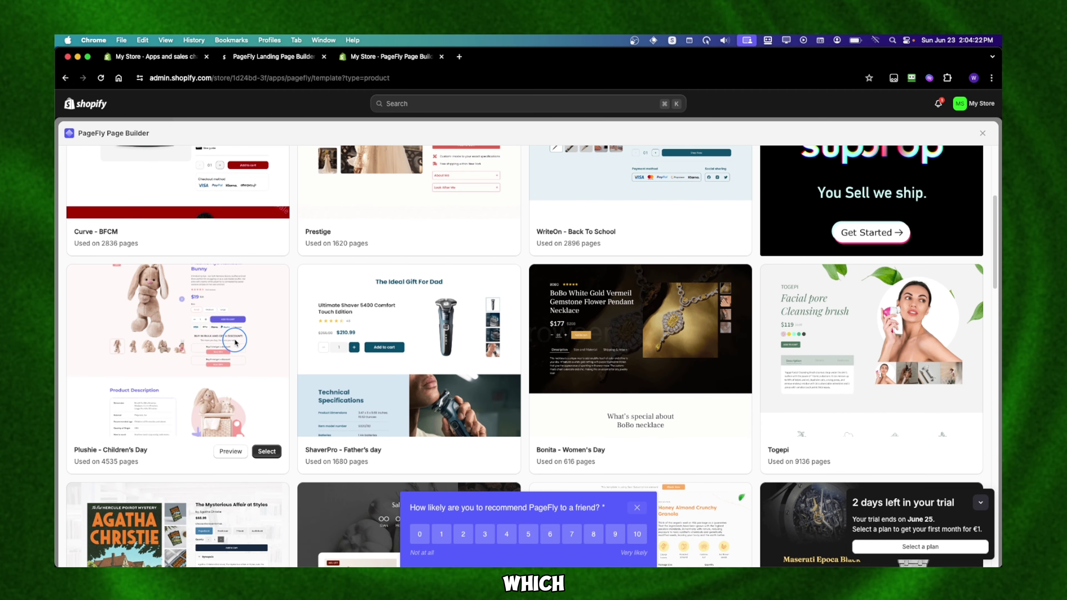
scroll(176, 273, up, 5)
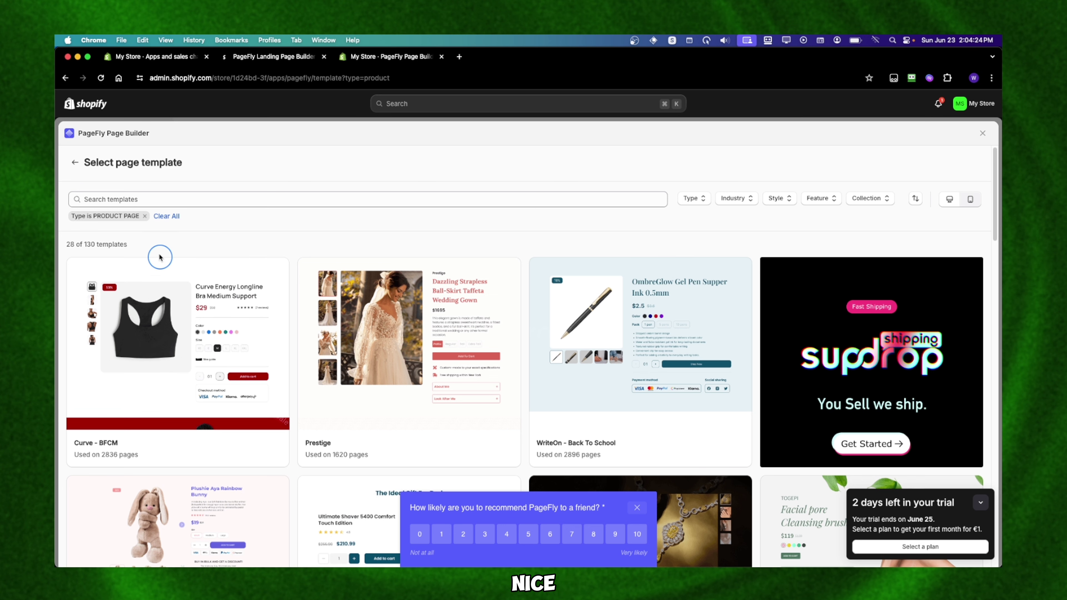
Step: Filter the product templates to the ART_CRAFTS industry
click(739, 197)
click(740, 199)
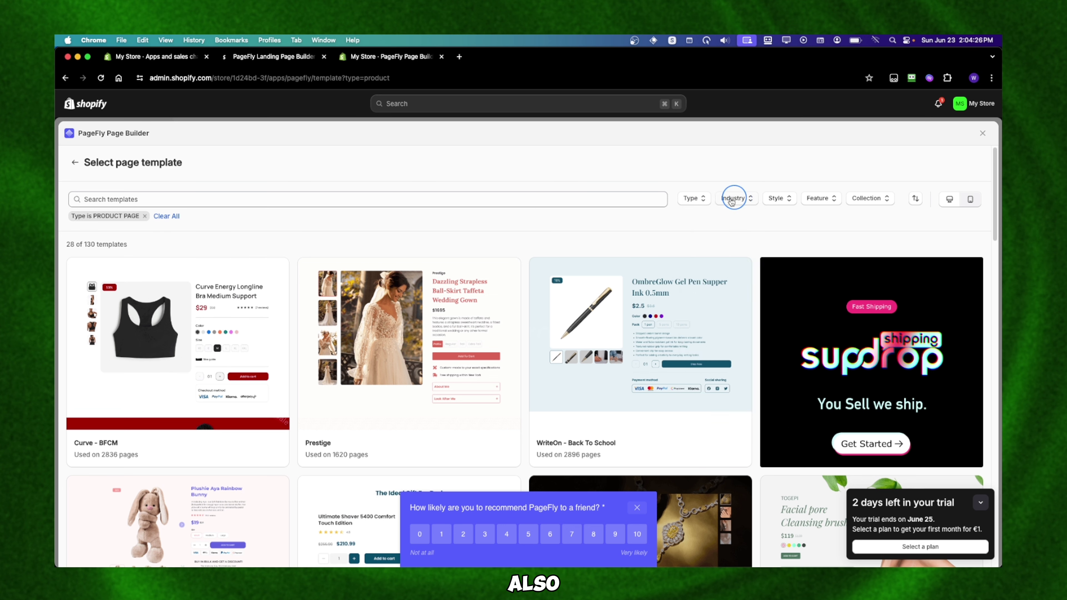
click(867, 201)
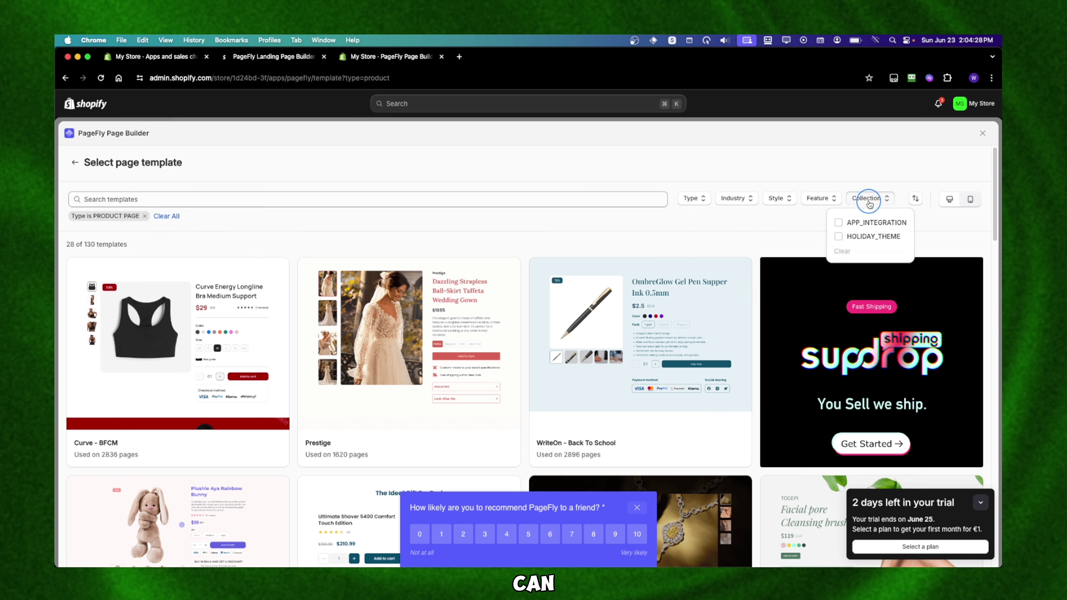
click(754, 220)
click(99, 200)
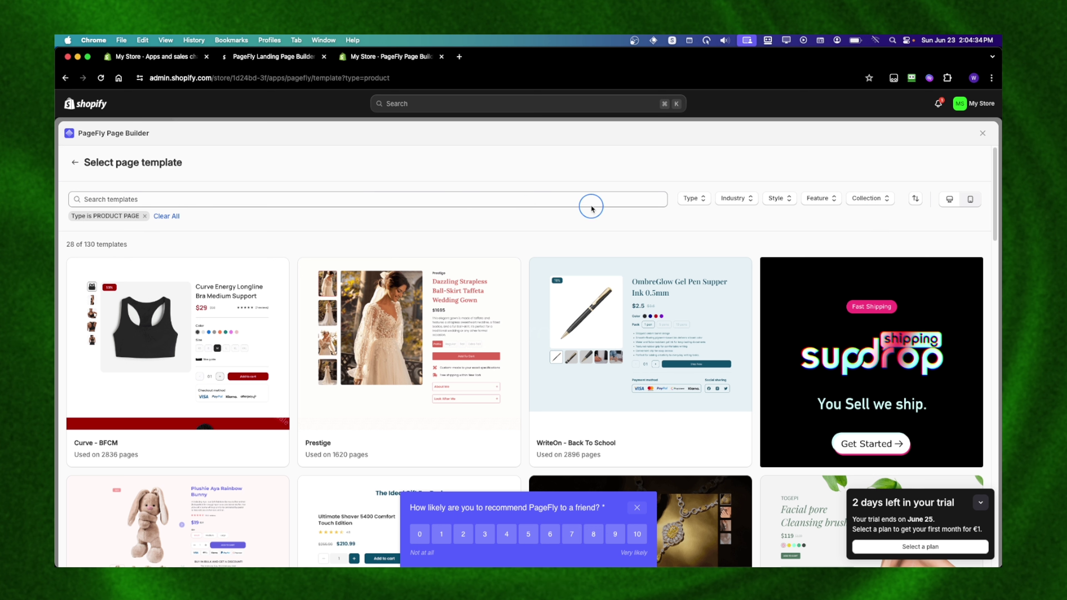
click(685, 200)
click(739, 199)
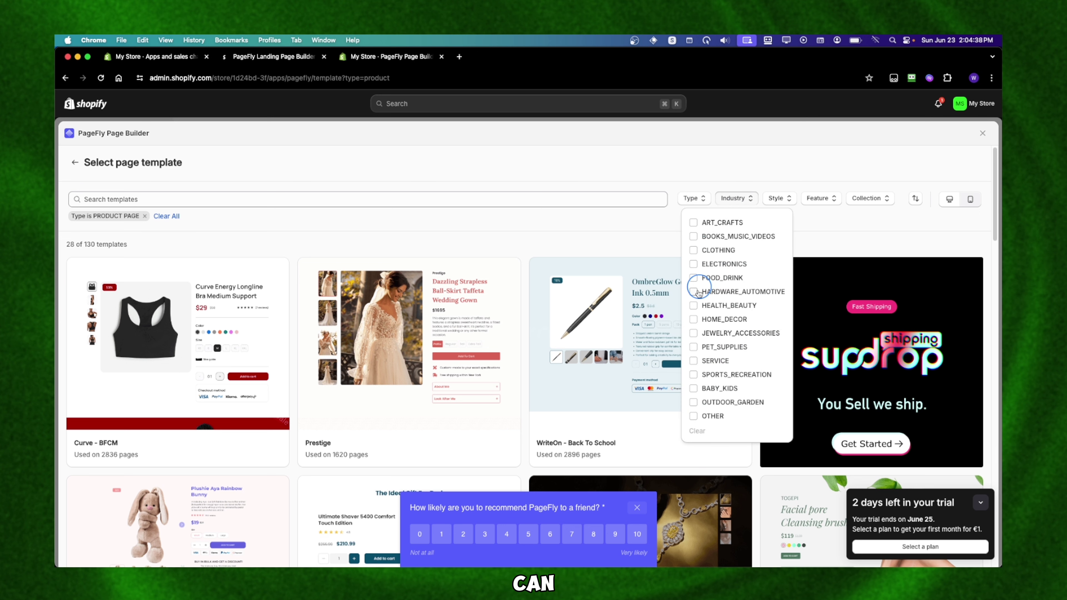
click(692, 222)
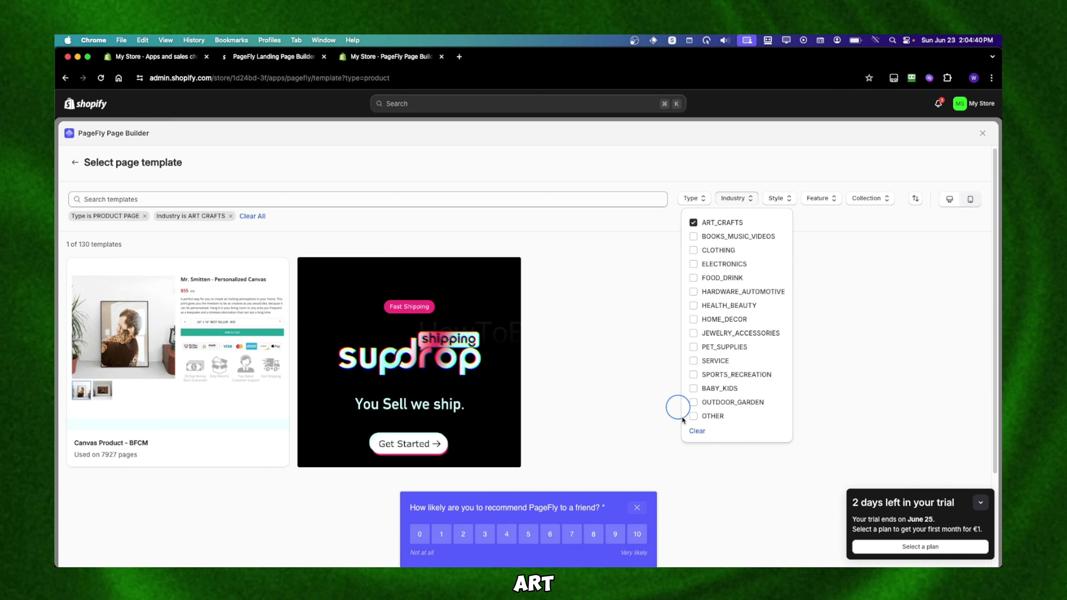
click(695, 431)
click(694, 227)
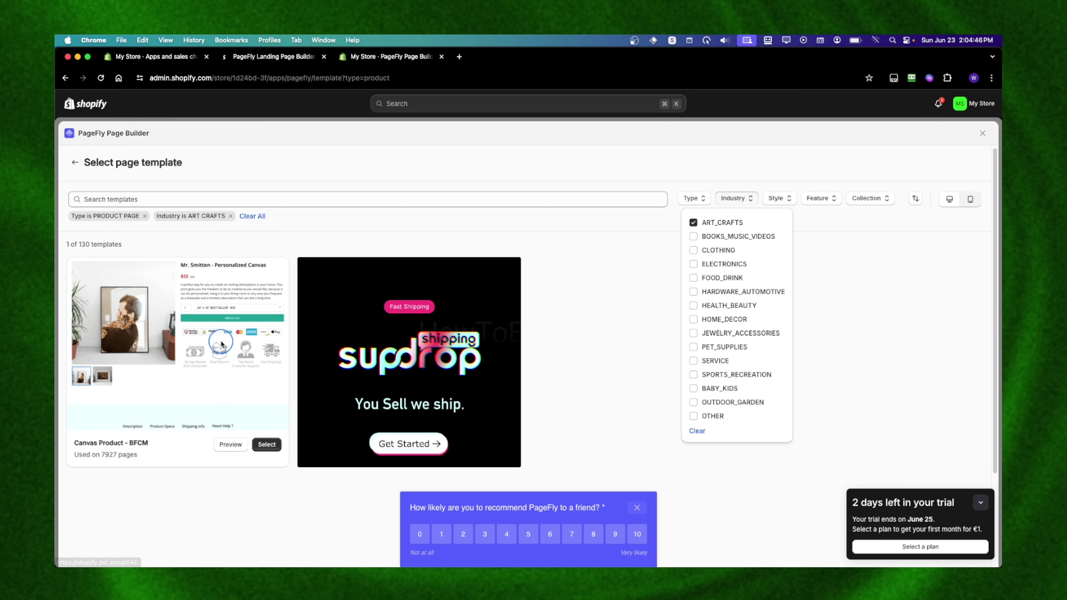
Step: Select the Canvas Product - BFCM template and show the page outline
click(263, 443)
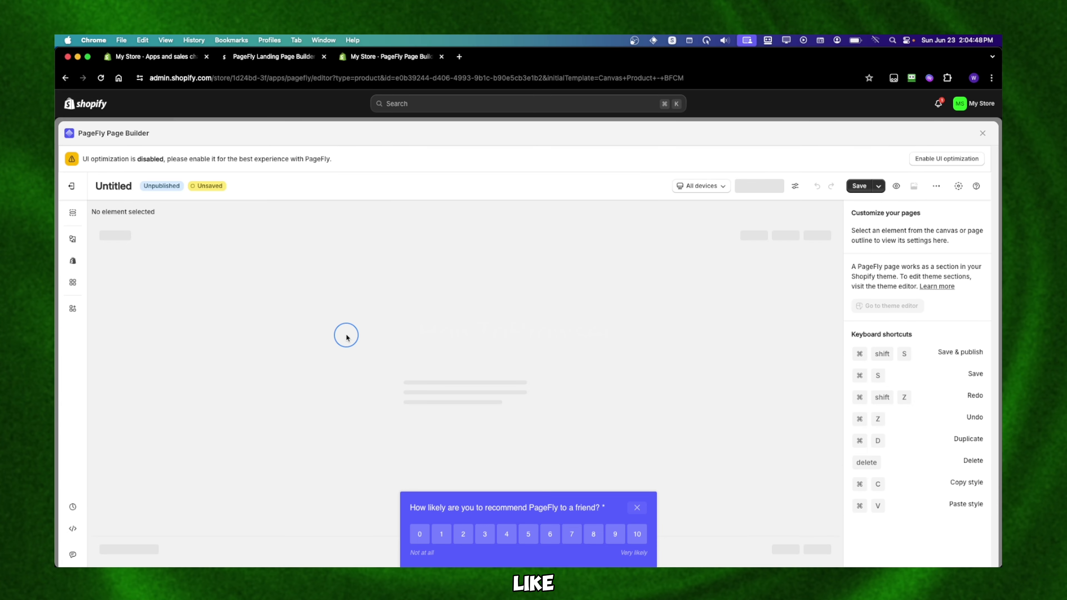
scroll(353, 336, down, 10)
scroll(322, 352, up, 5)
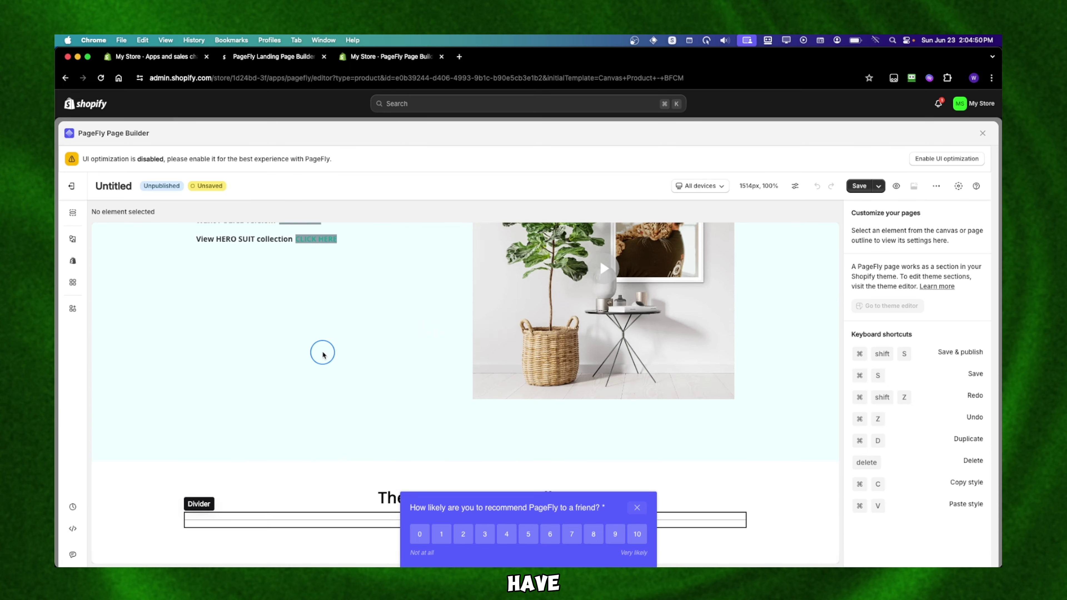
click(285, 296)
scroll(340, 350, up, 5)
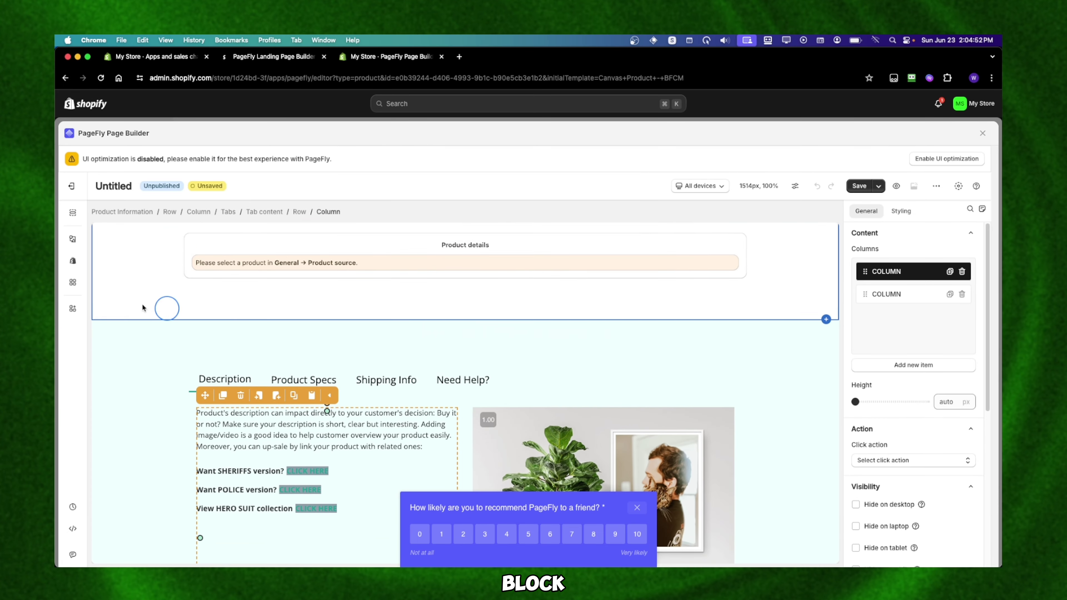
click(72, 211)
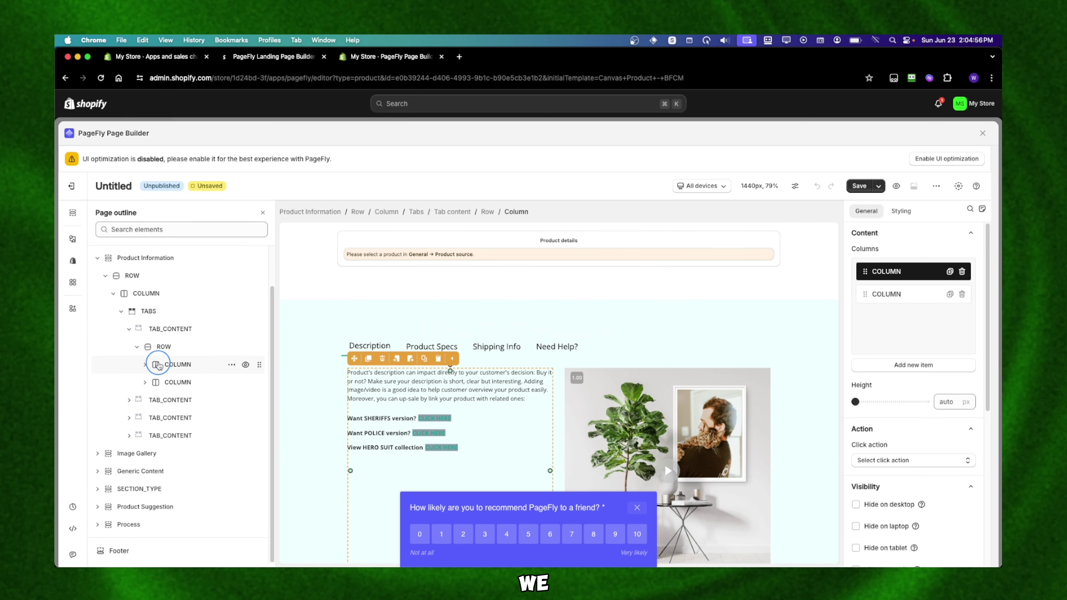
Step: Expand TABS in the outline and toggle the tabs' and description column's visibility off and back on
click(147, 311)
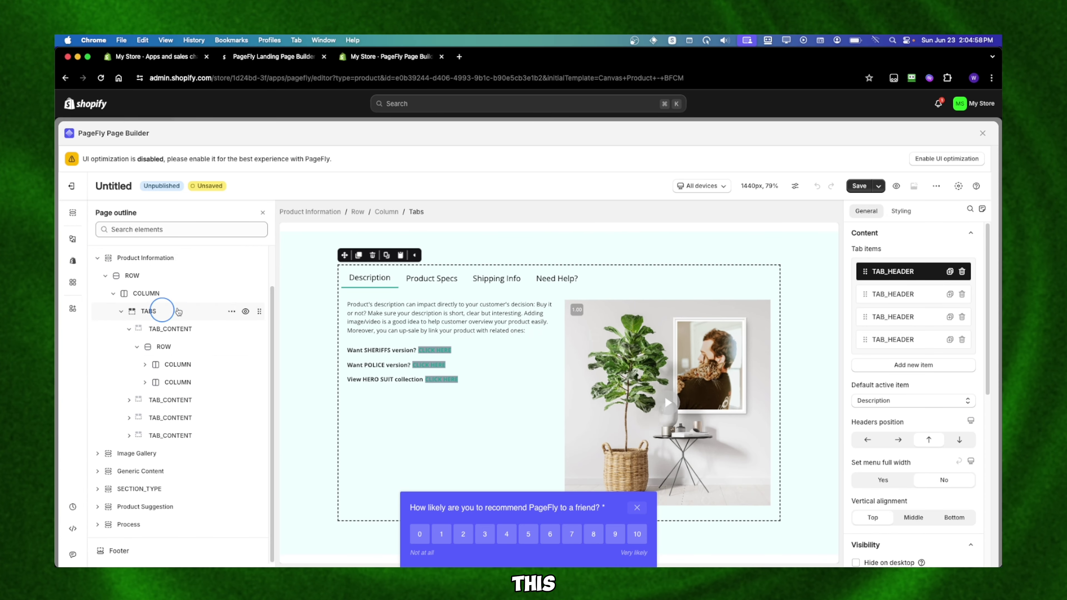
click(123, 314)
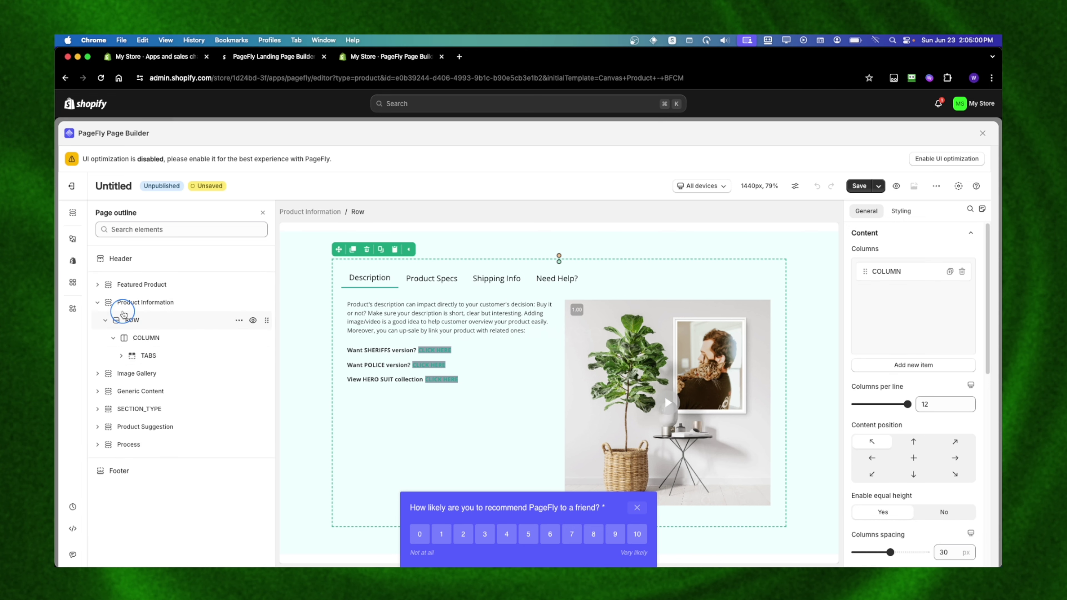
click(123, 356)
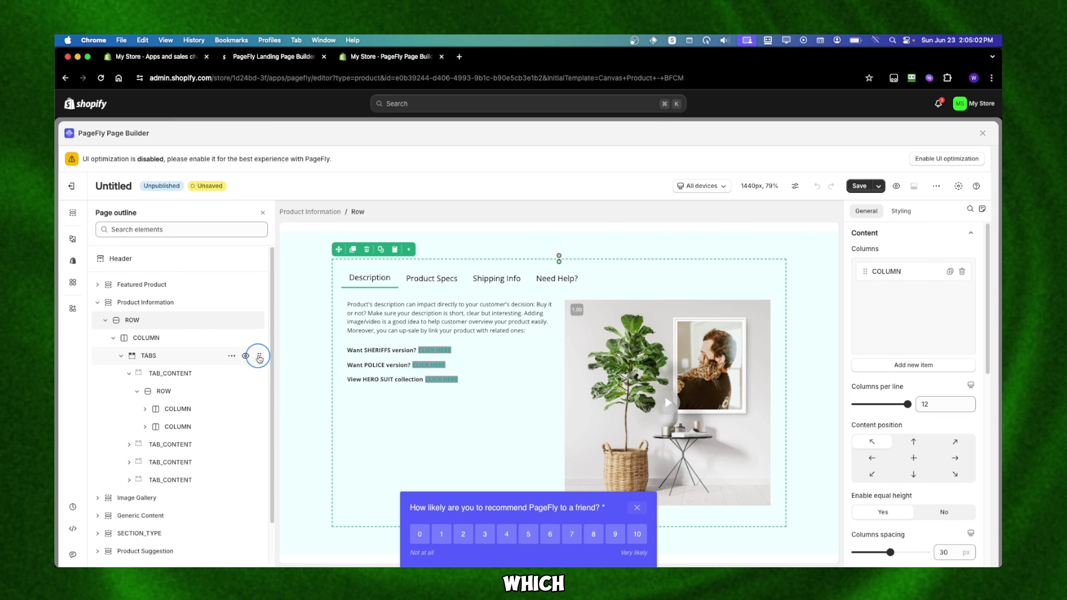
click(244, 357)
click(245, 356)
click(244, 356)
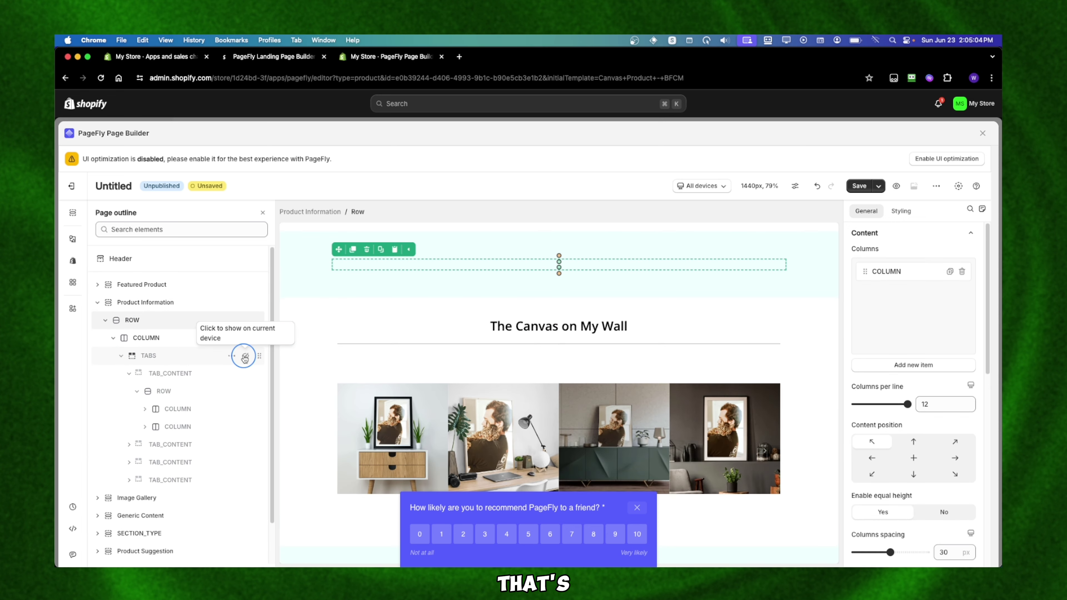
click(245, 356)
click(244, 357)
click(244, 356)
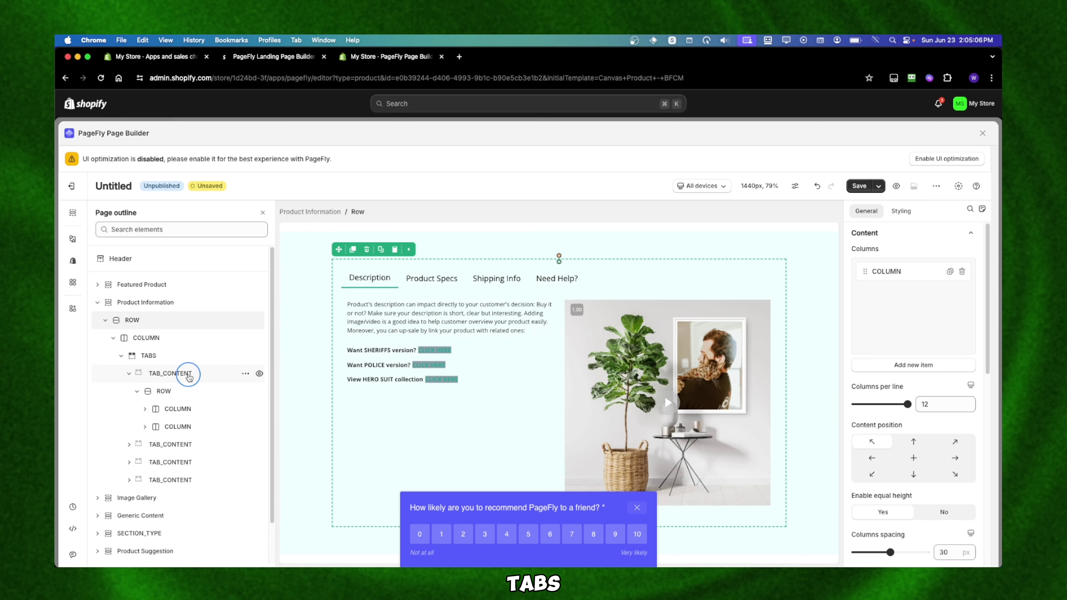
click(187, 409)
click(246, 363)
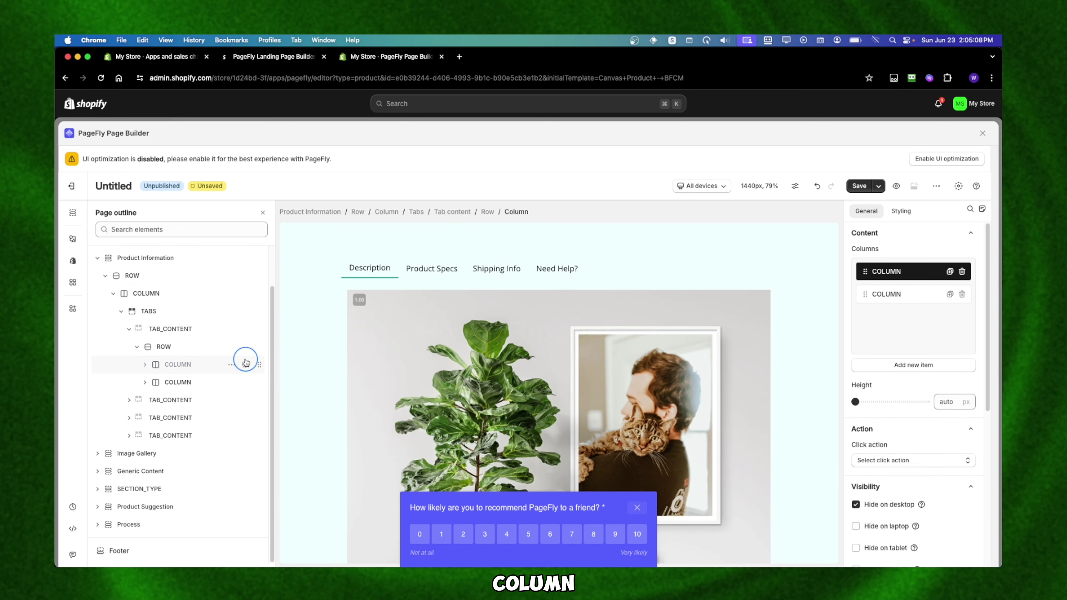
click(246, 364)
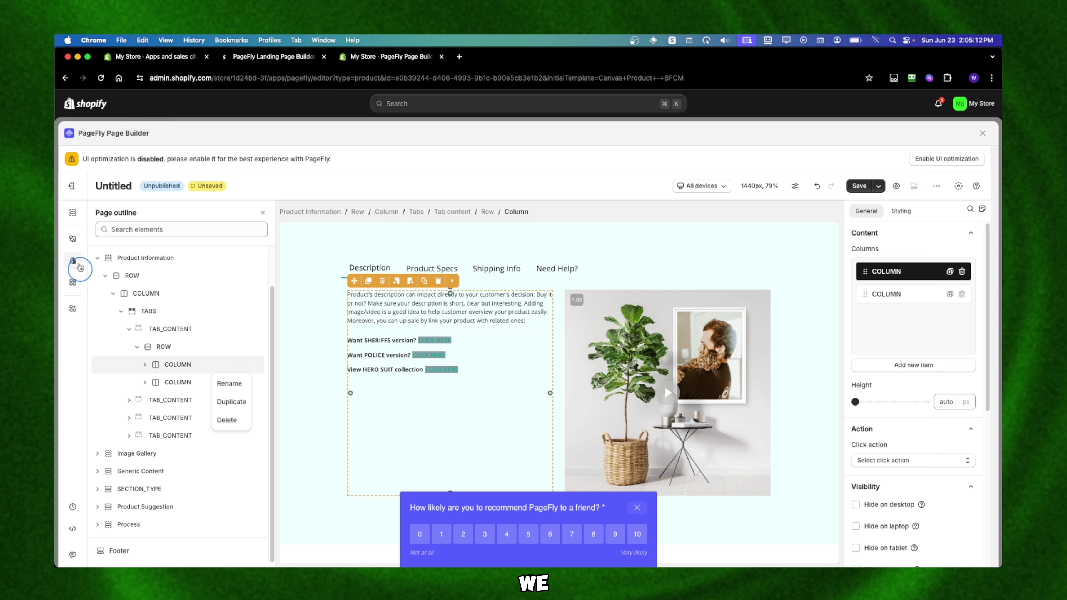
Step: Select the description paragraph, then TABS in the outline to show its four tab items
click(73, 239)
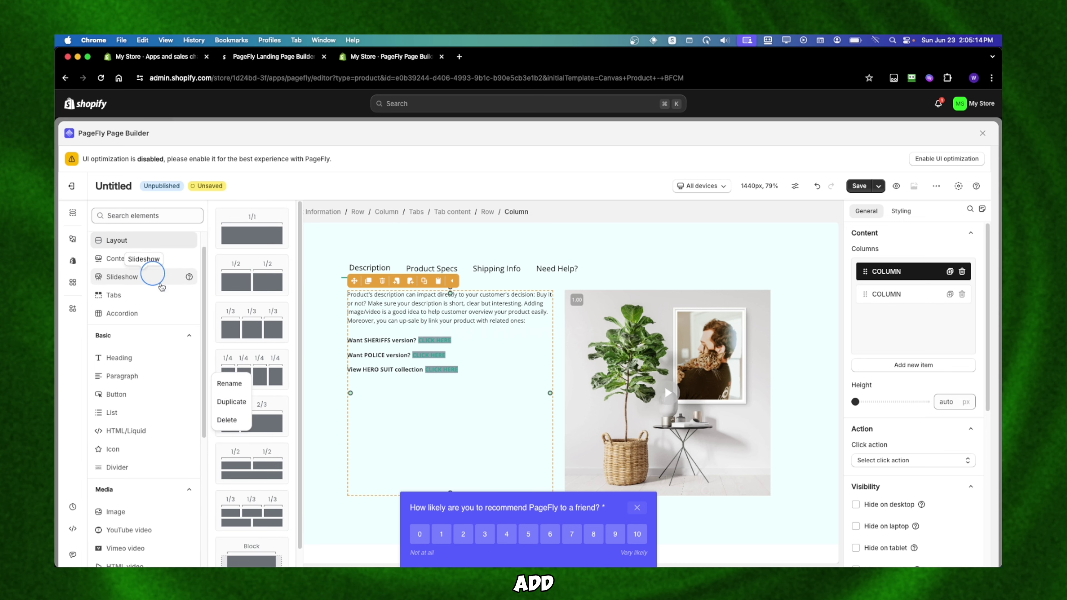
scroll(142, 346, down, 3)
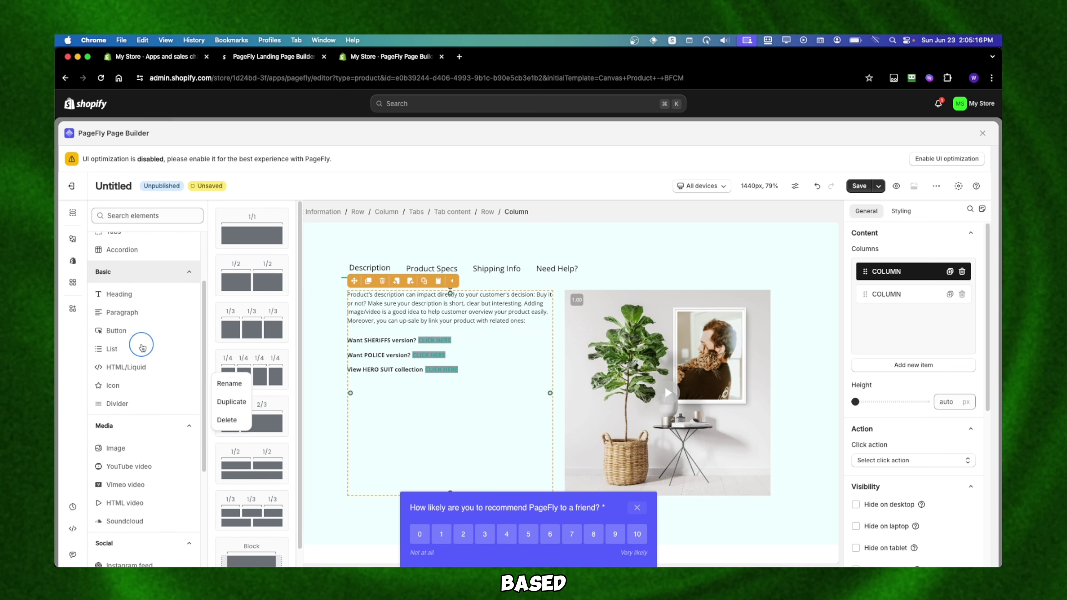
scroll(142, 346, up, 3)
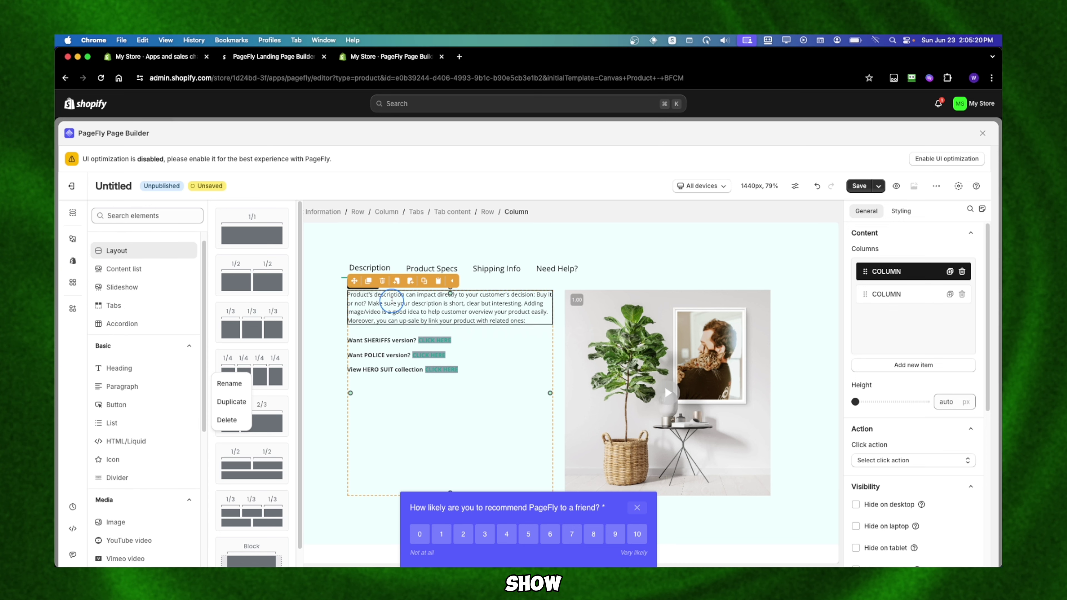
click(527, 313)
click(361, 306)
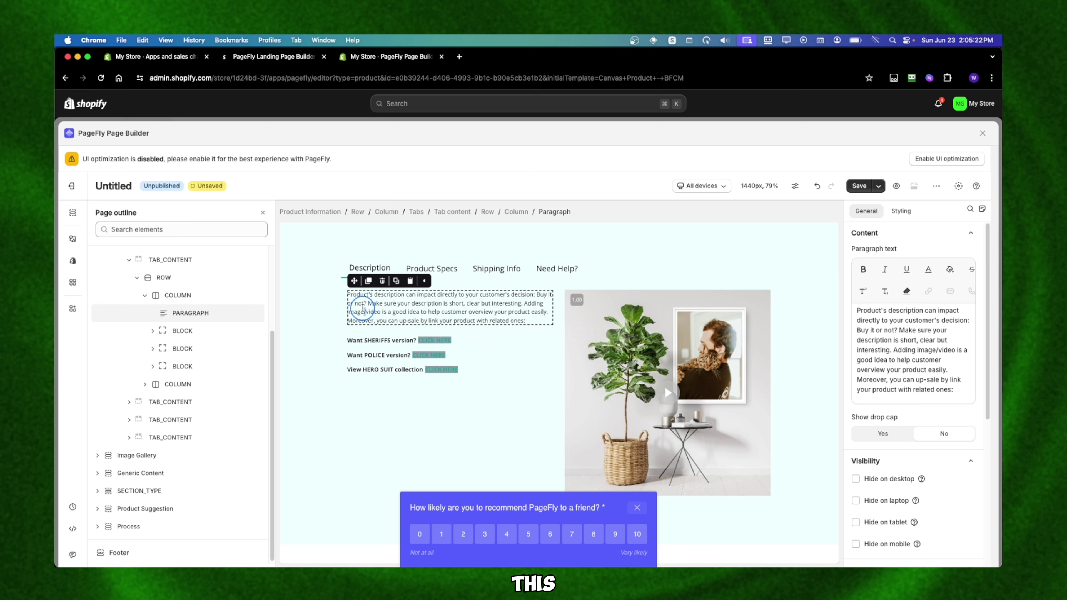
scroll(390, 389, down, 5)
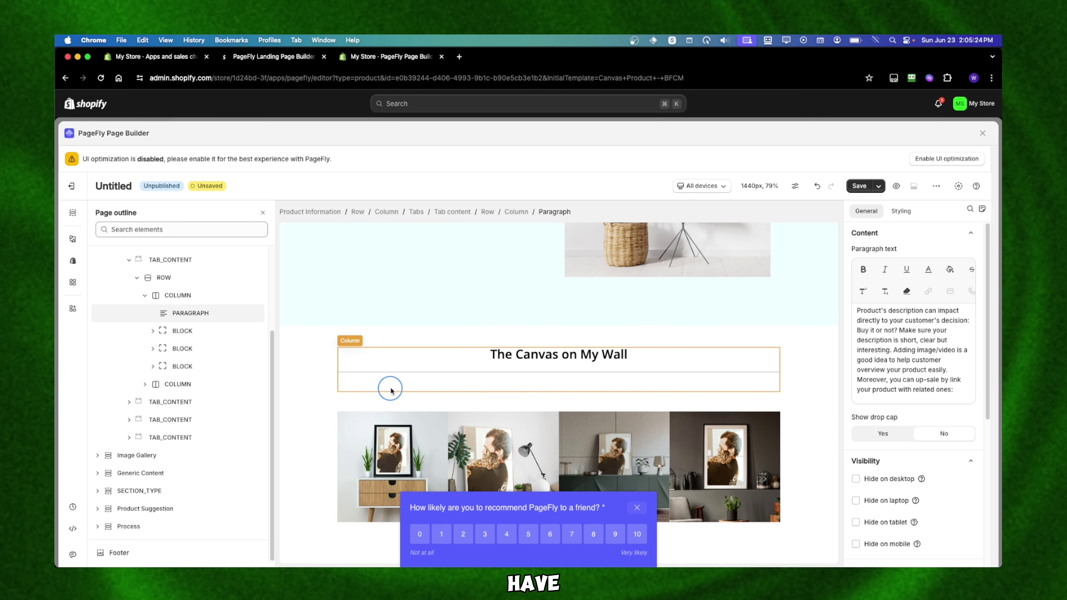
scroll(391, 389, down, 10)
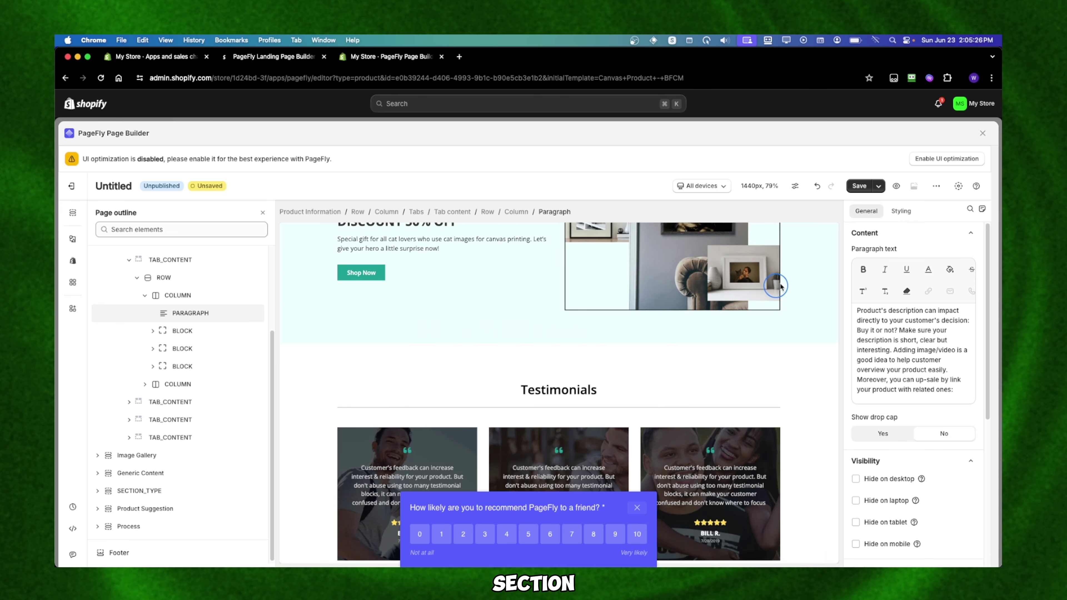
scroll(948, 423, down, 3)
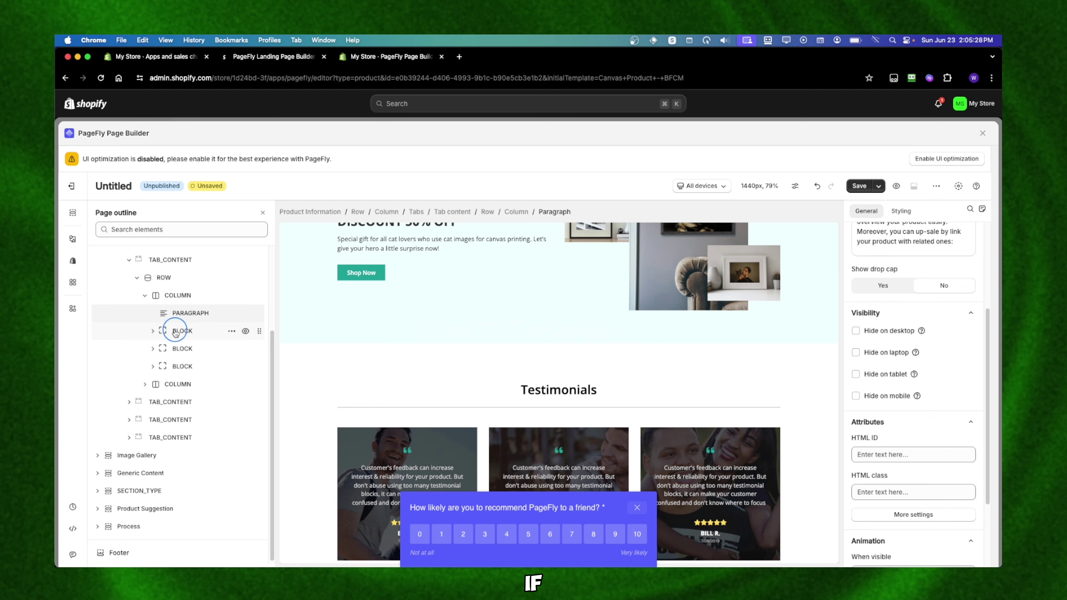
scroll(176, 332, up, 3)
click(152, 355)
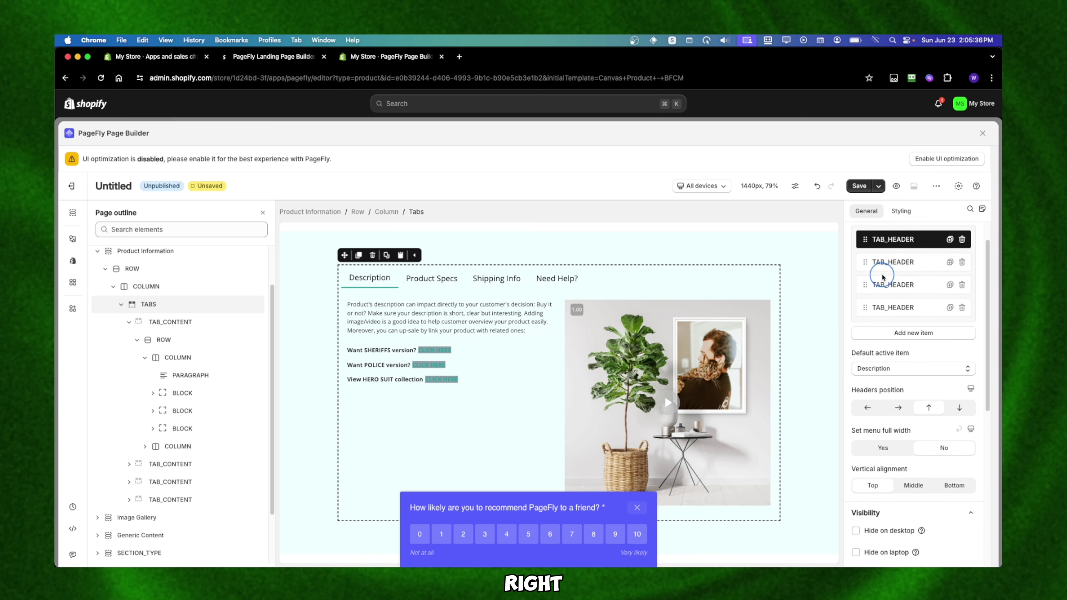
Step: Preview the Description, Product Specs, Shipping Info and Need Help? tabs
click(901, 267)
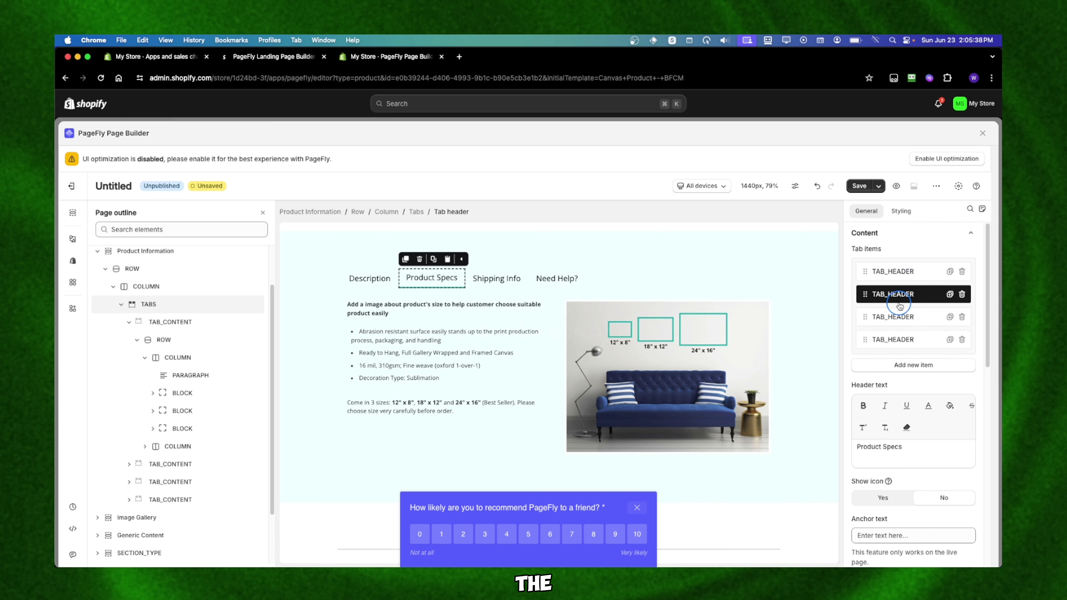
click(898, 316)
click(431, 277)
click(356, 285)
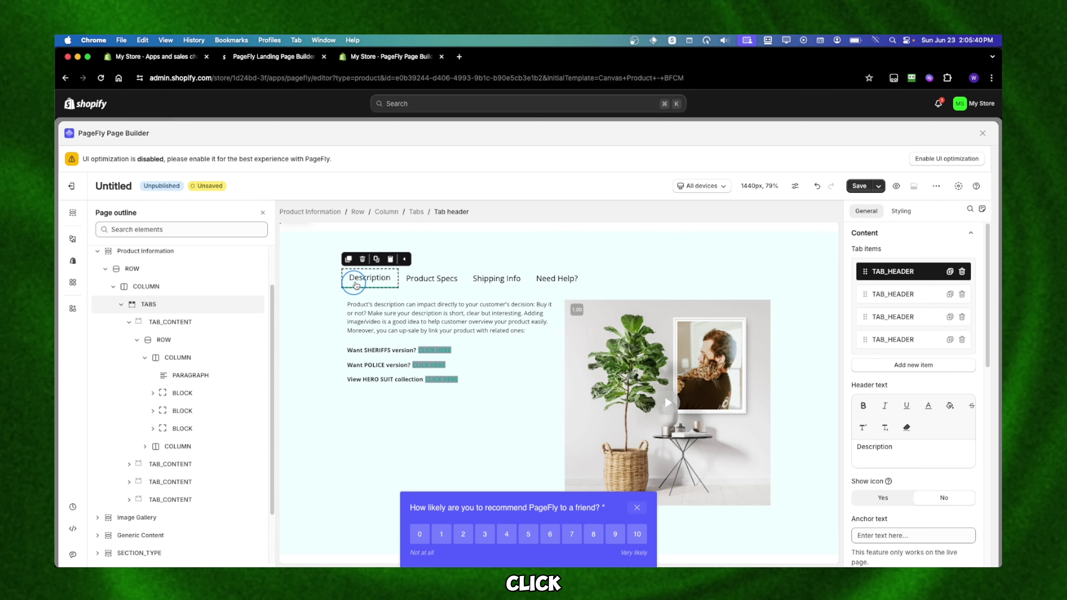
click(431, 278)
click(496, 279)
click(557, 278)
click(364, 278)
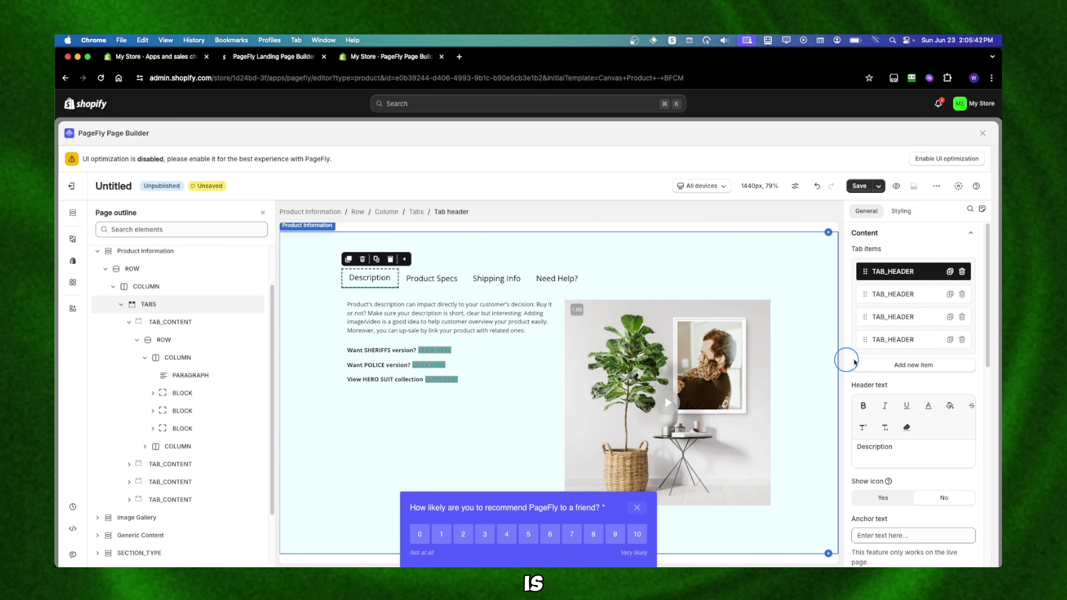
scroll(860, 365, down, 2)
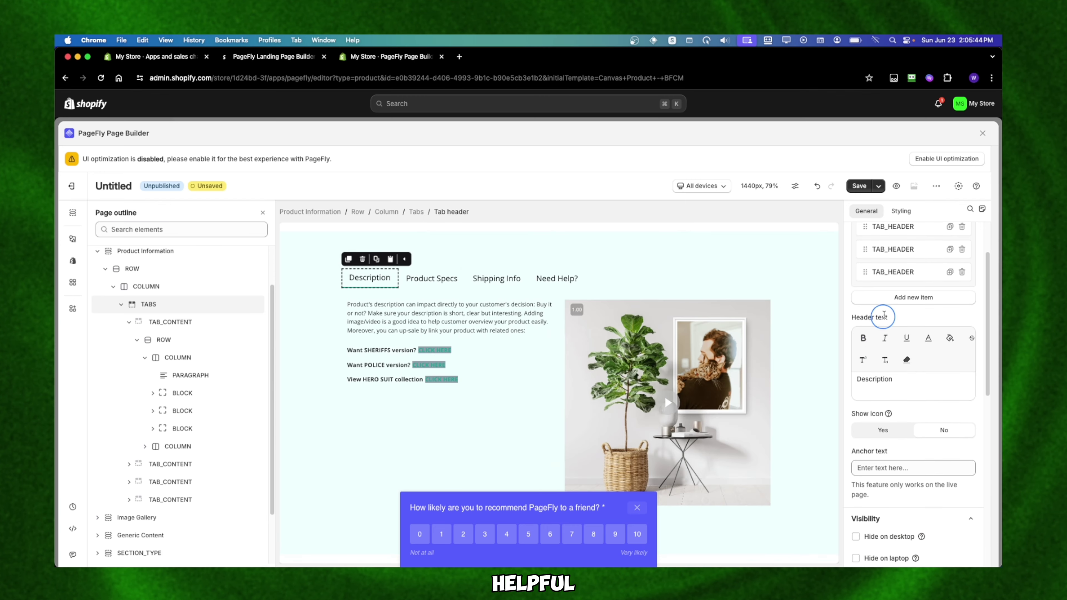
Step: Add a new tab item, Tab 5, and select its empty content area
click(894, 297)
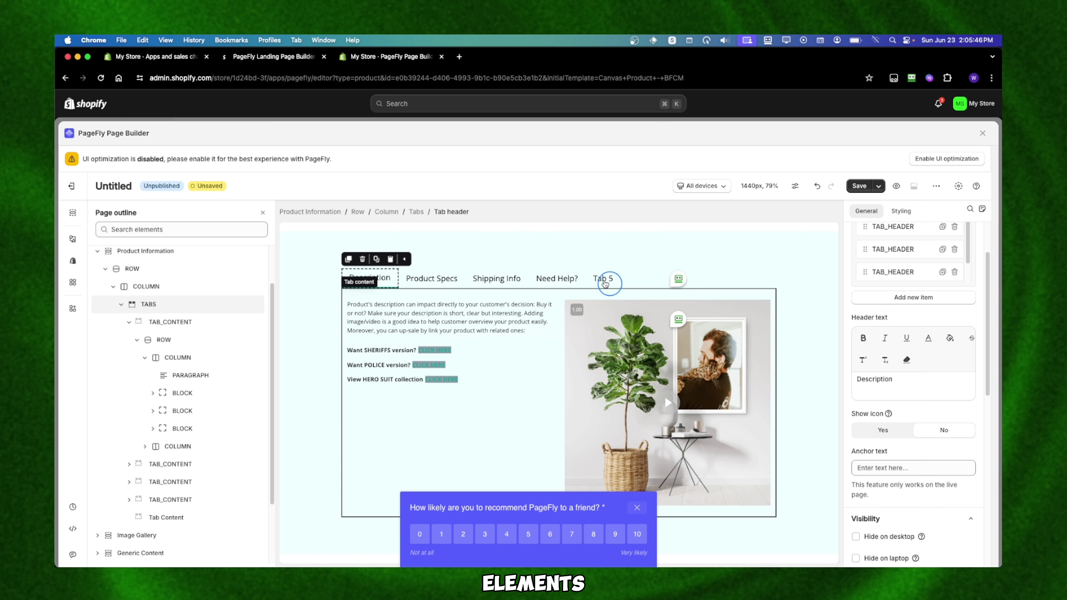
click(603, 278)
click(570, 306)
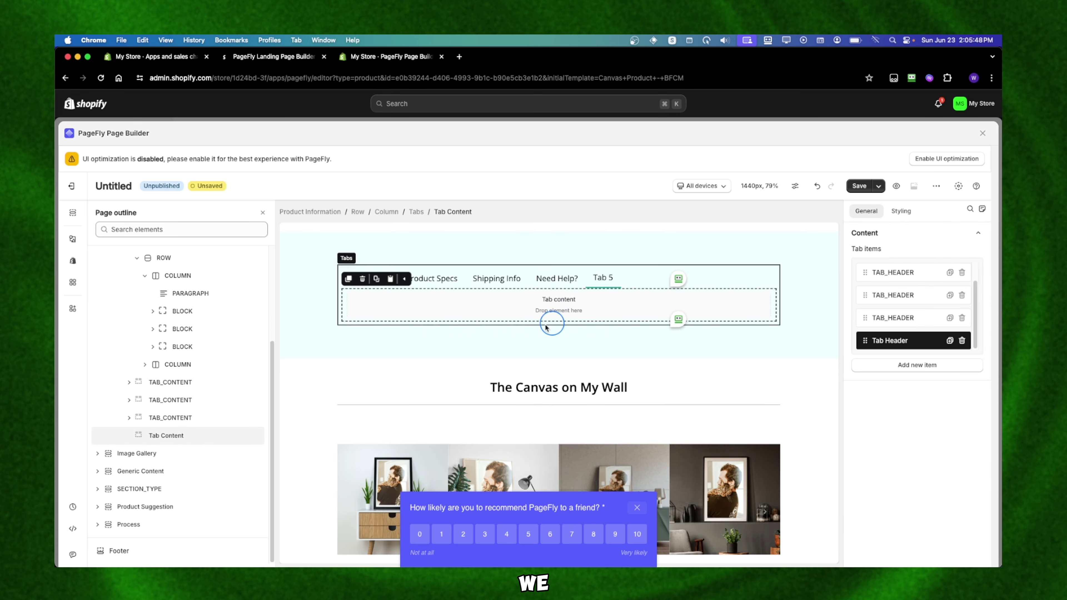
click(158, 437)
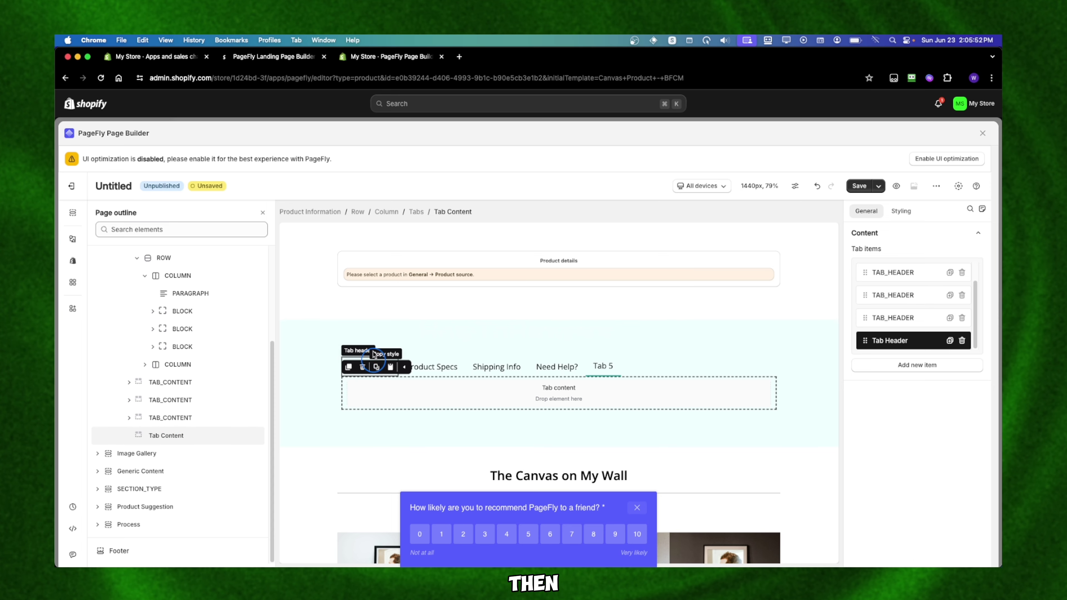
scroll(168, 294, up, 2)
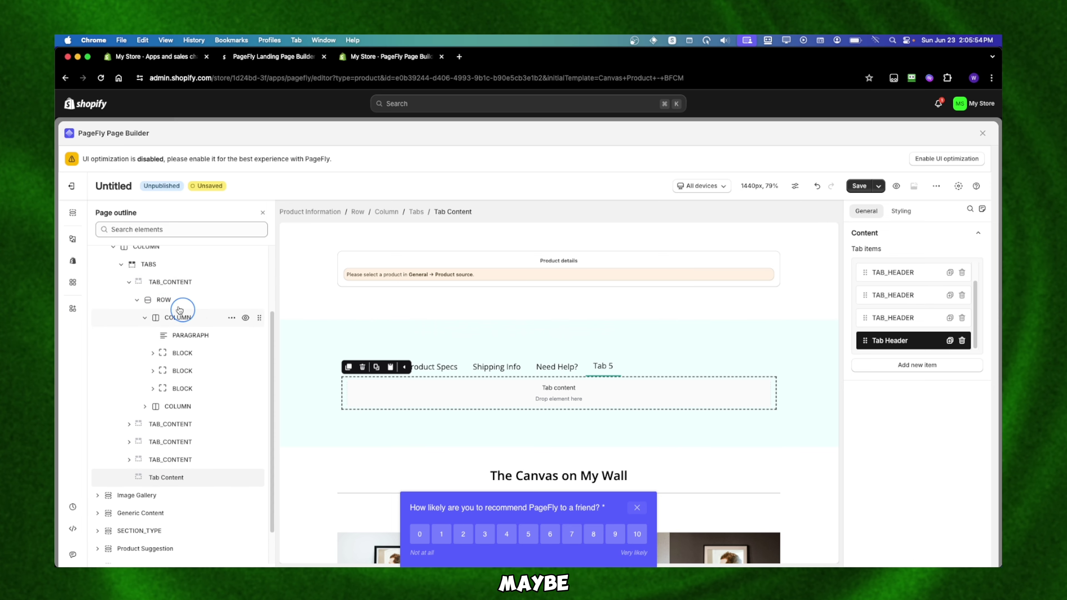
Step: Drag a text-only Button element into Tab 5's content area
click(72, 238)
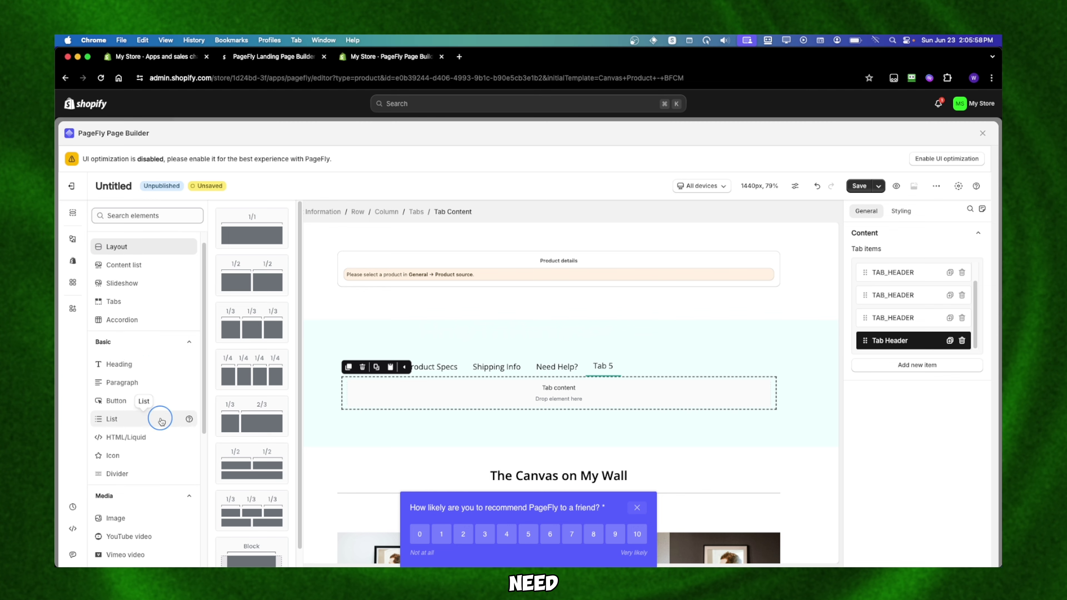
scroll(160, 420, down, 5)
scroll(151, 445, down, 2)
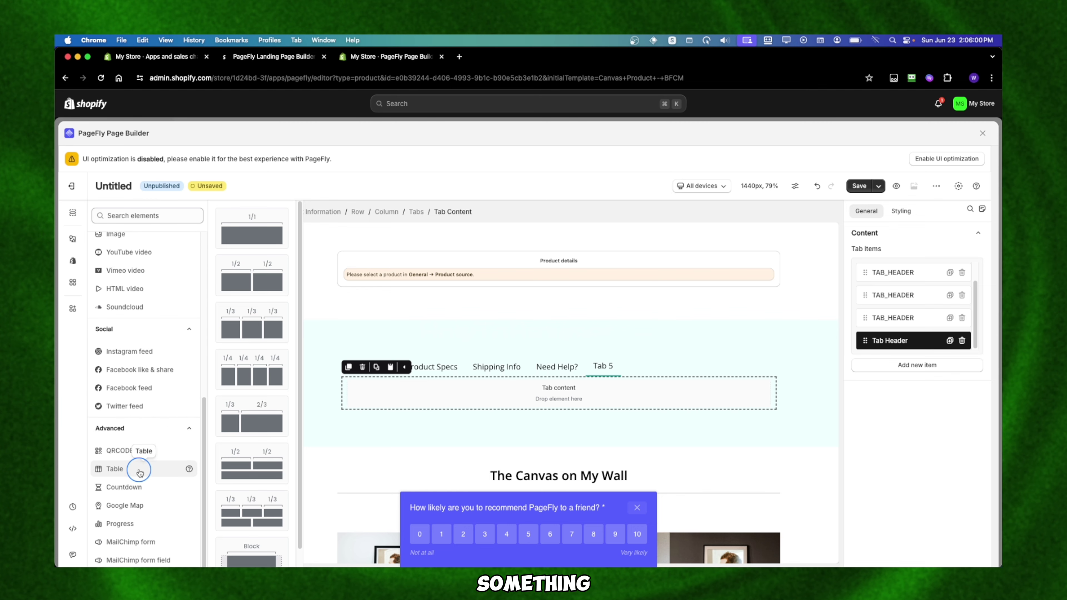
scroll(139, 469, up, 4)
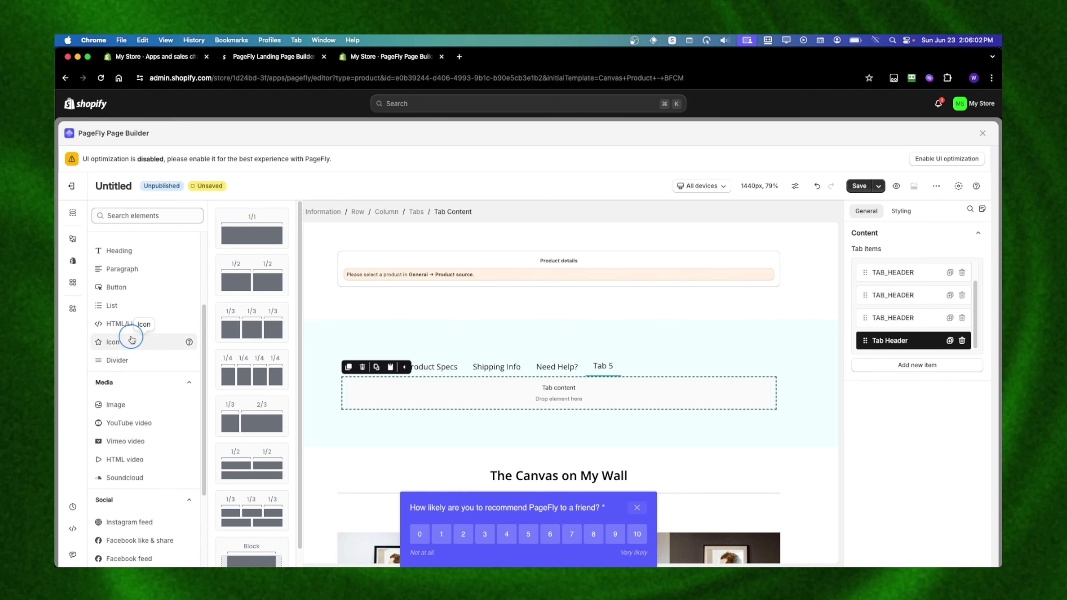
click(151, 287)
drag(219, 246, 469, 402)
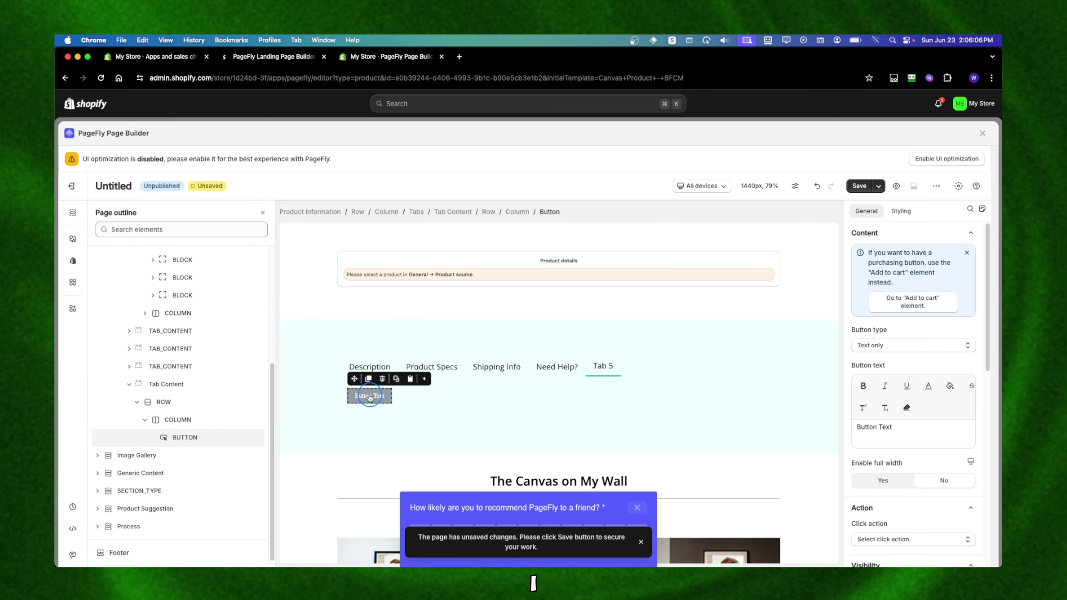
scroll(887, 375, down, 6)
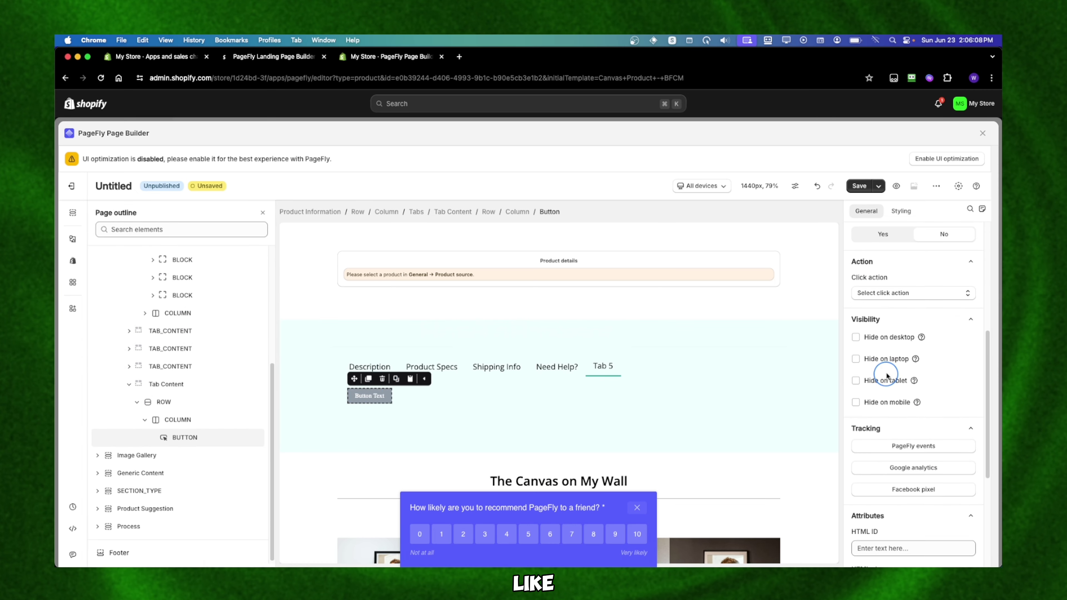
scroll(875, 378, down, 4)
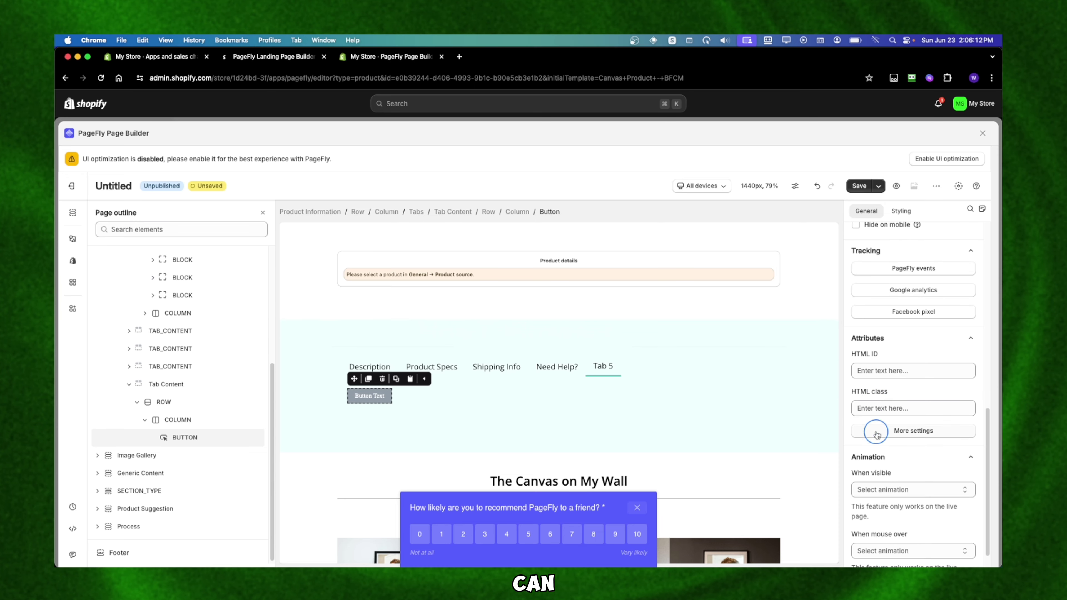
scroll(876, 434, up, 6)
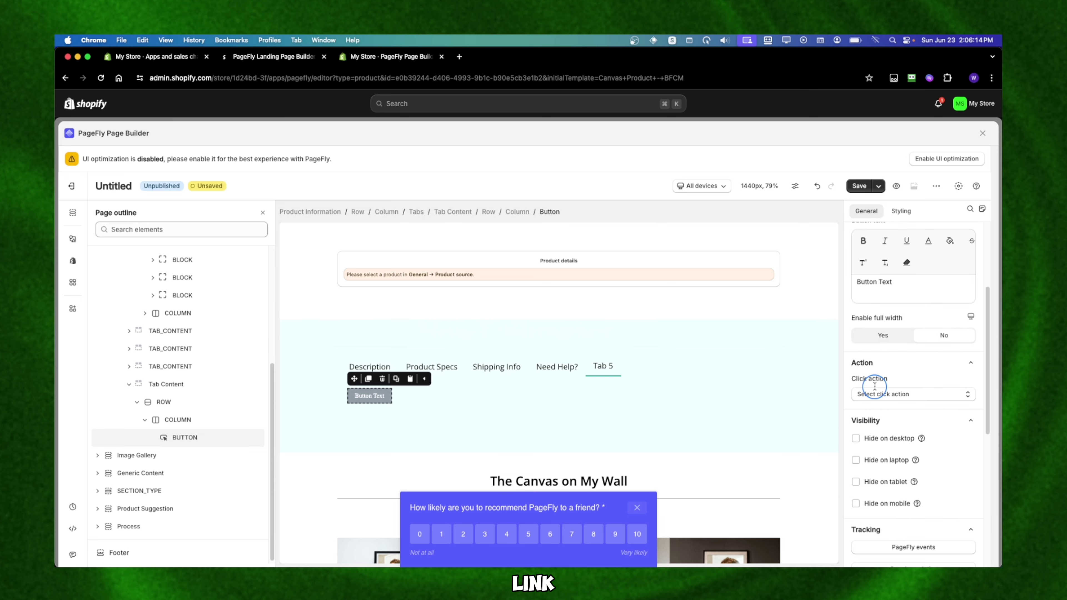
scroll(875, 386, up, 3)
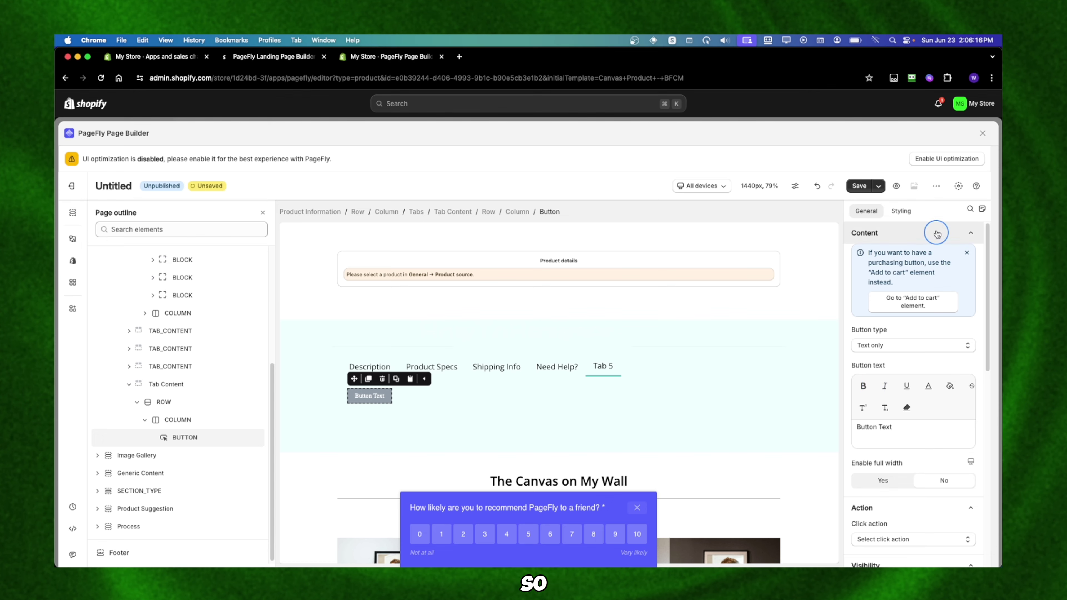
Step: Review the button's Styling and General settings and reselect it in Tab 5
click(901, 210)
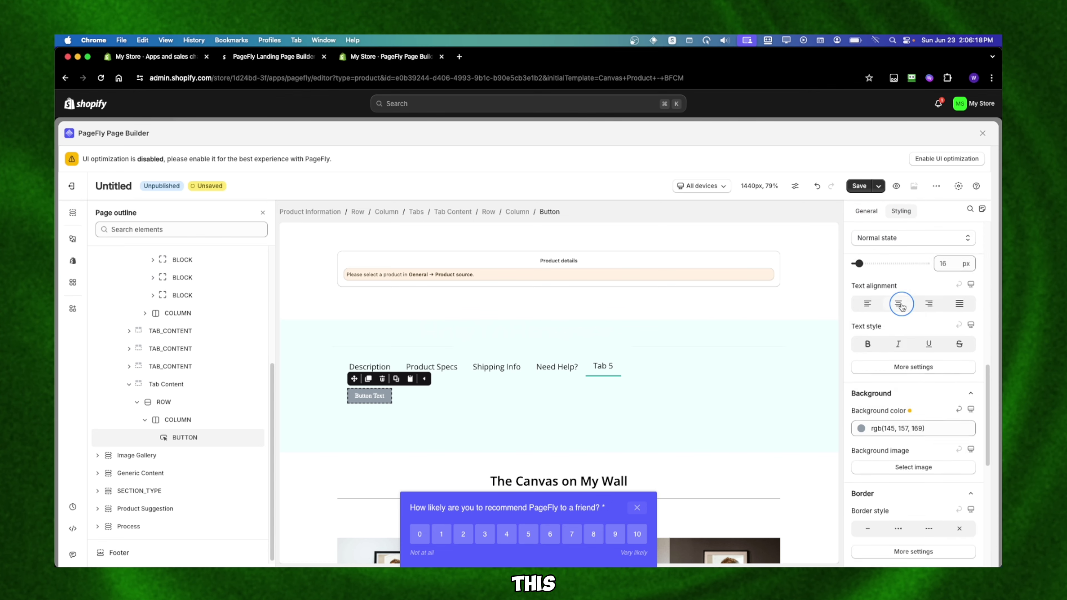
click(865, 210)
click(305, 397)
click(369, 395)
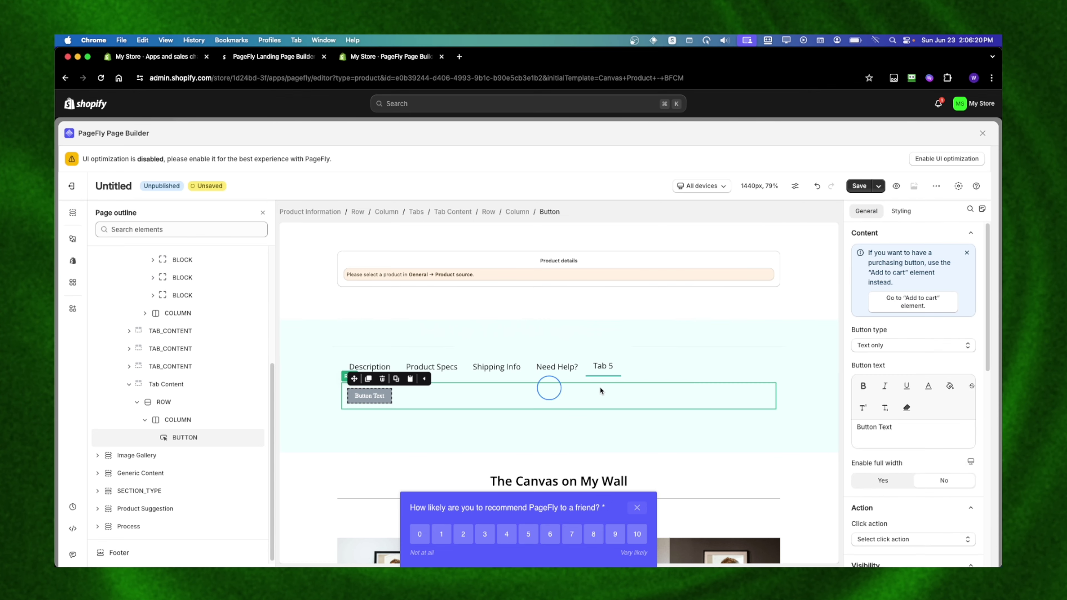
scroll(866, 324, down, 5)
scroll(887, 342, up, 5)
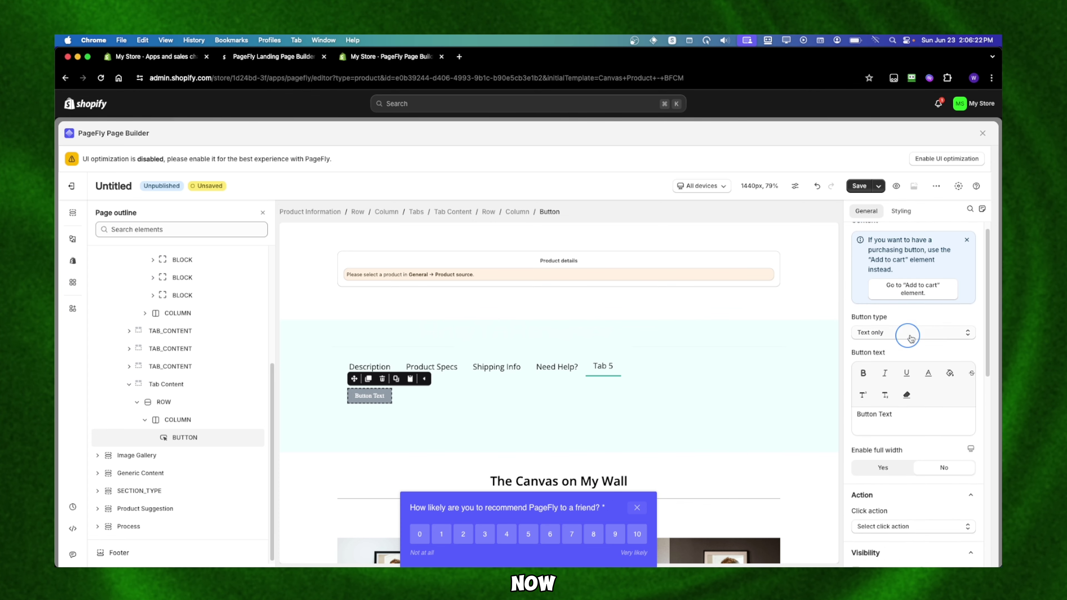
scroll(973, 358, down, 8)
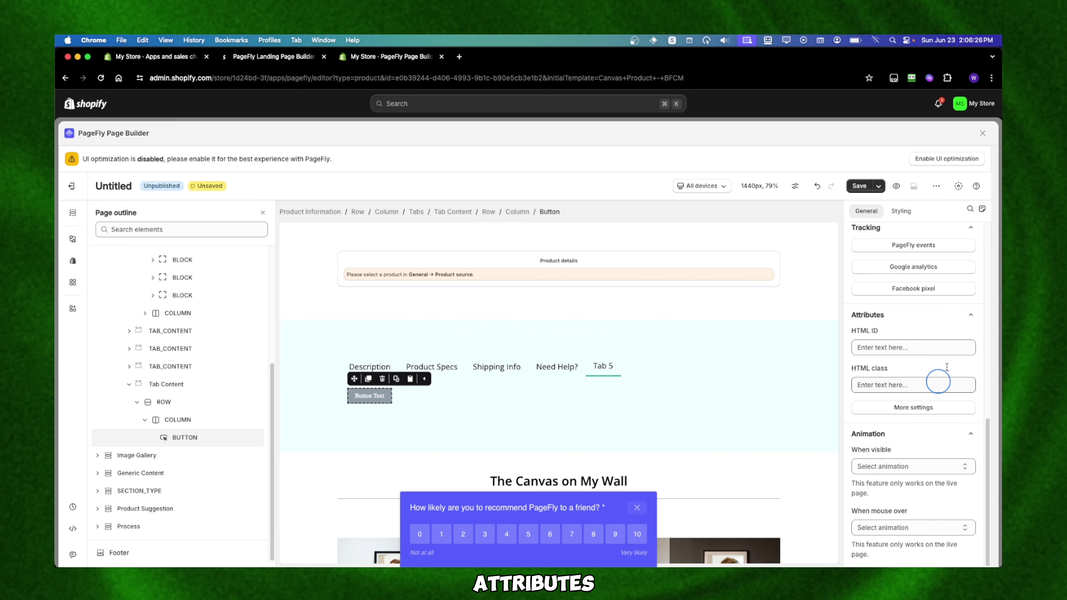
scroll(143, 386, up, 5)
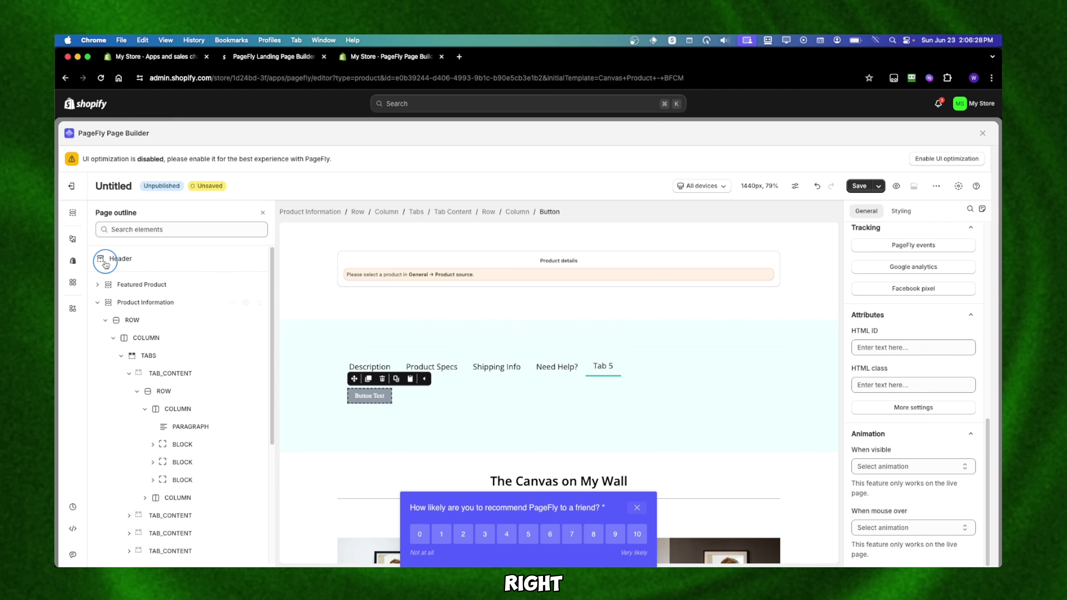
Step: Drag the three-image Slideshow layout below the button in Tab 5
click(77, 243)
scroll(127, 342, down, 5)
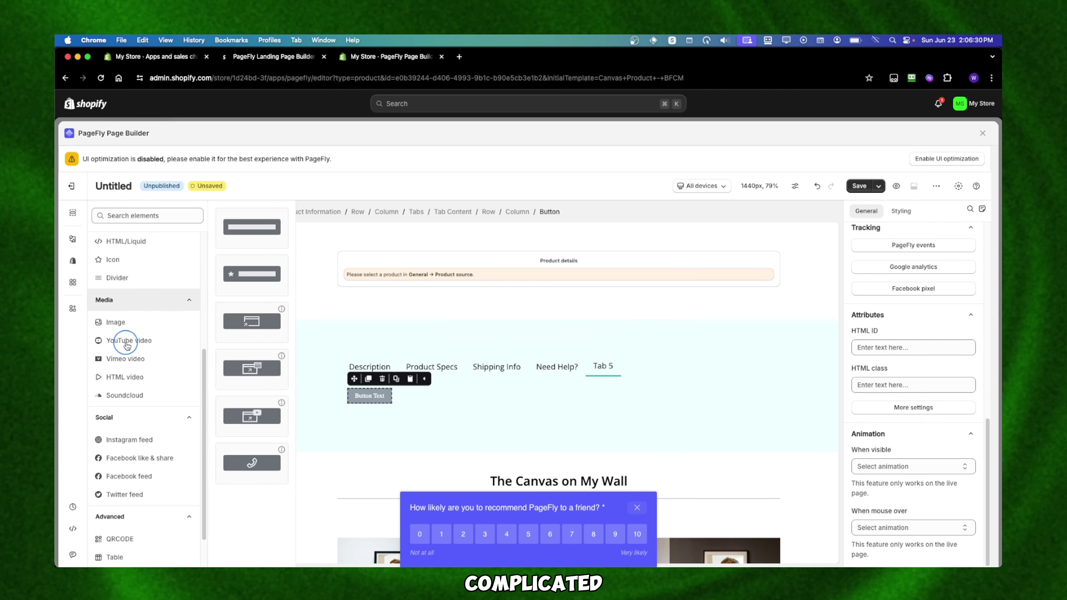
scroll(127, 345, down, 2)
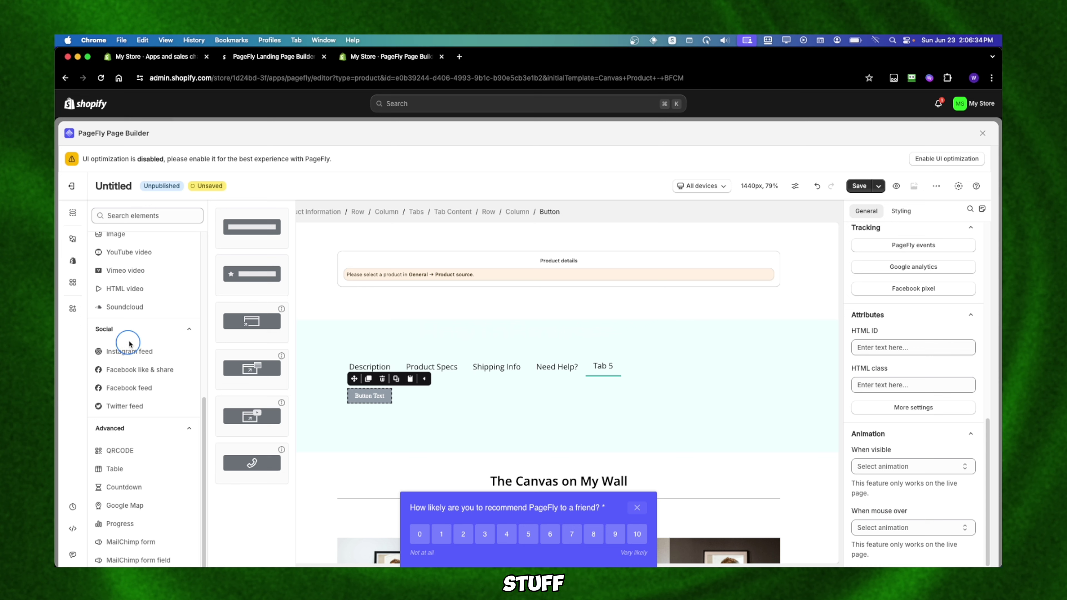
click(247, 287)
scroll(143, 309, up, 5)
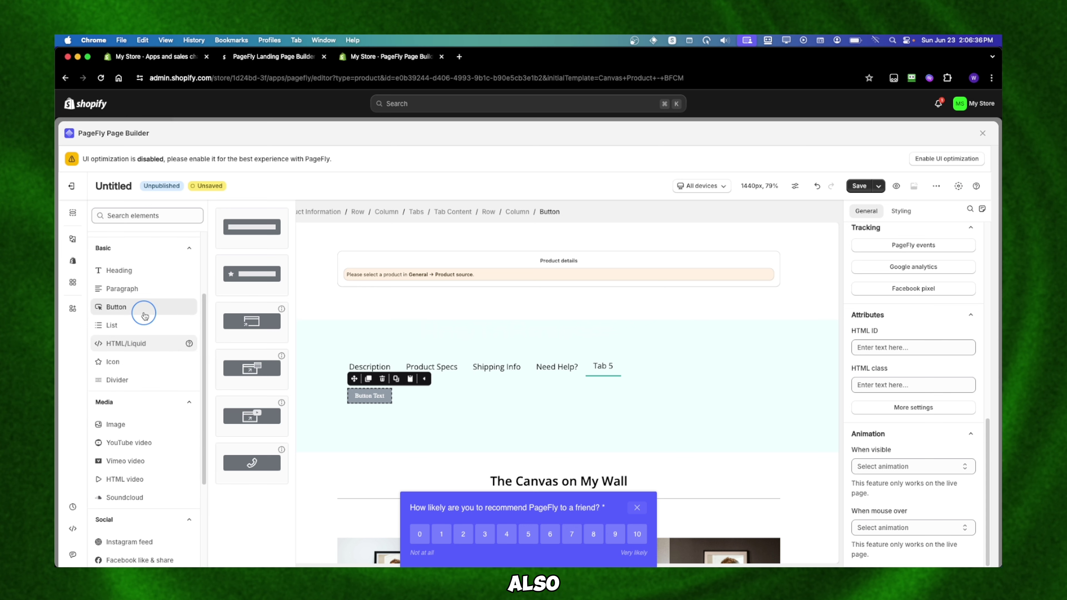
scroll(141, 238, up, 5)
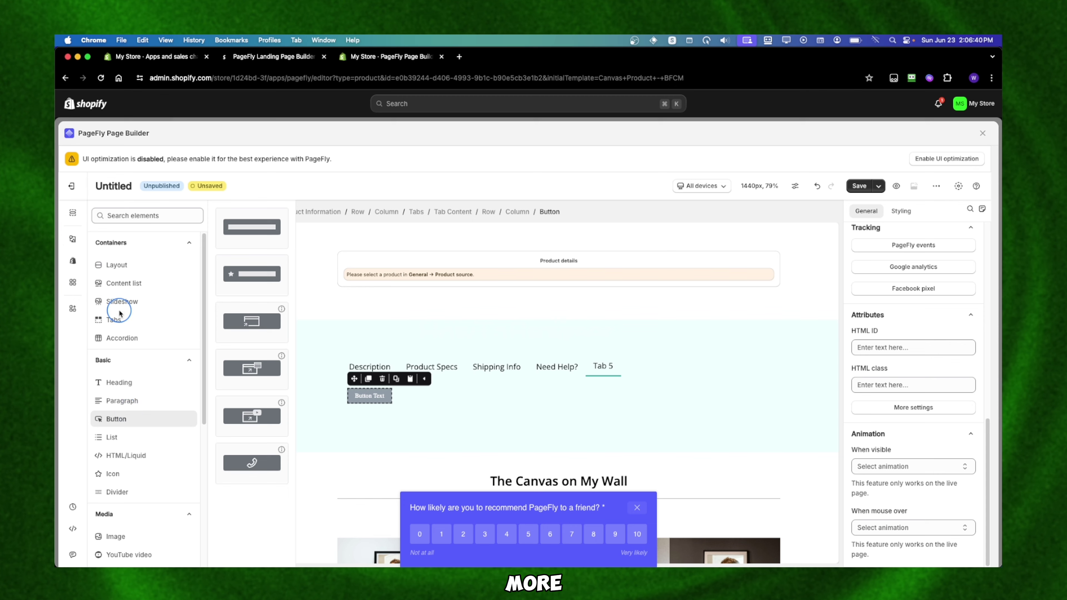
click(120, 302)
drag(252, 321, 460, 404)
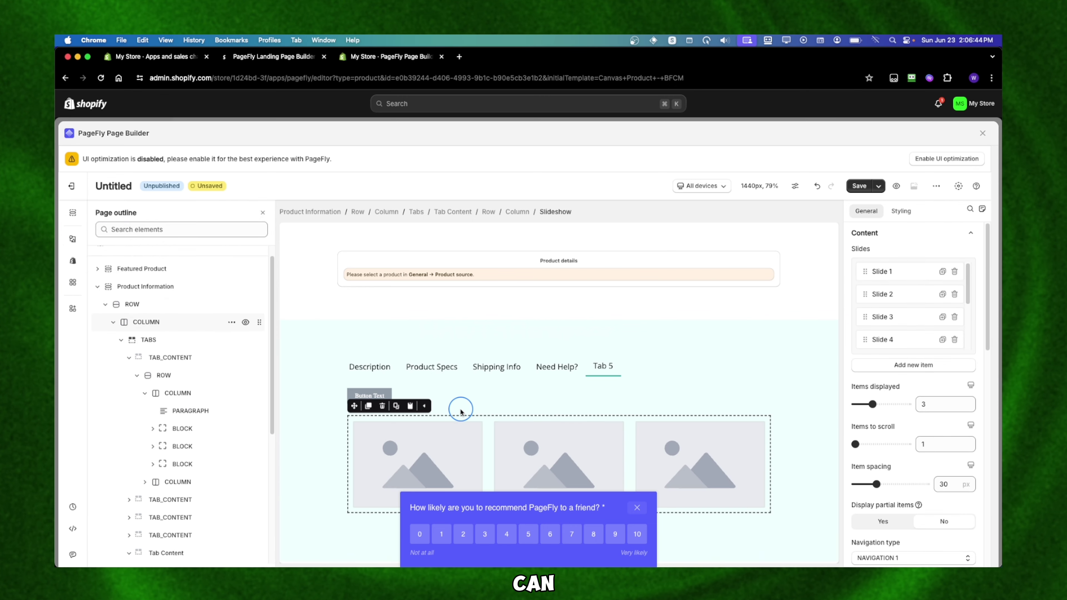
scroll(886, 332, down, 3)
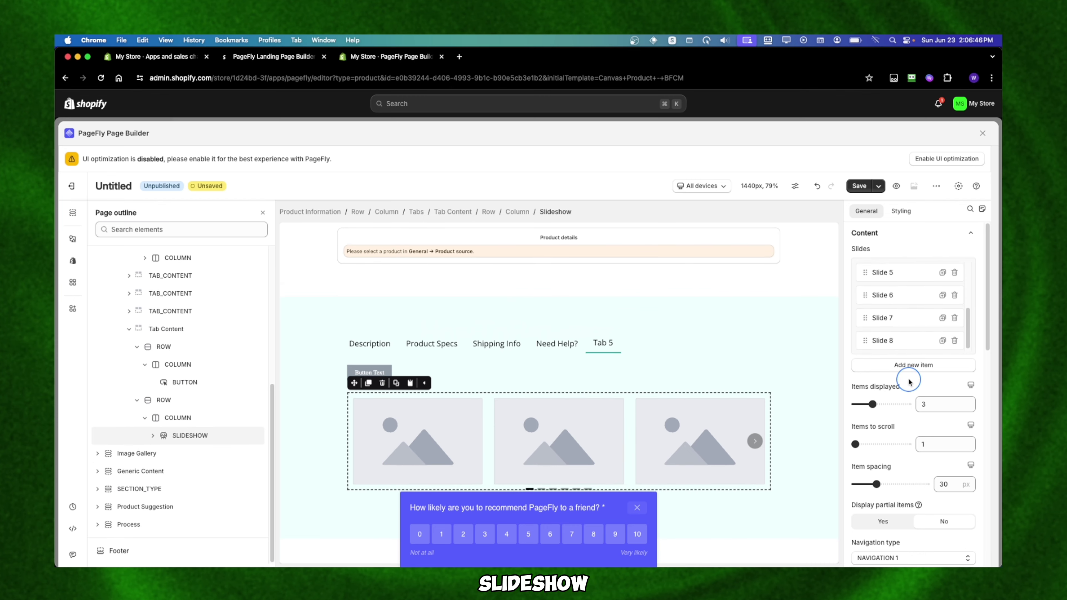
scroll(887, 296, up, 3)
Step: Select Slide 1 of the slideshow and its image
click(884, 272)
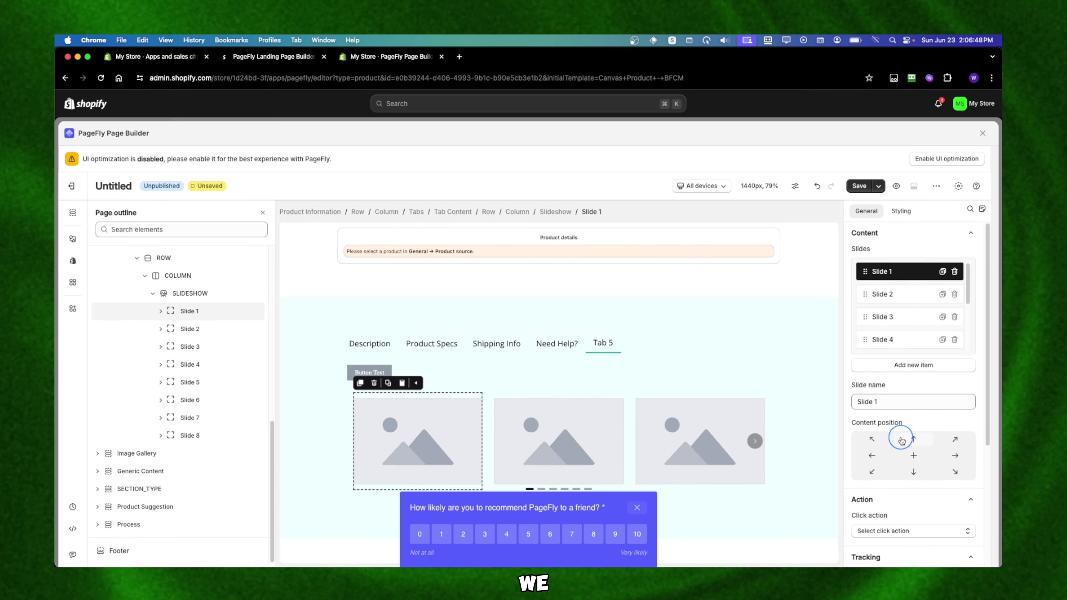
scroll(900, 439, down, 4)
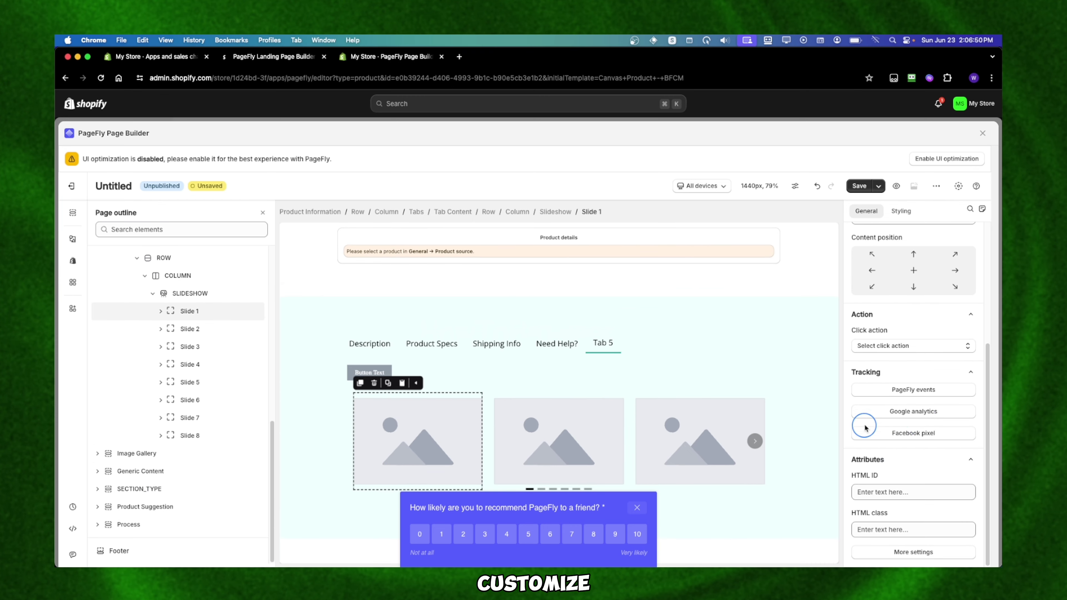
click(732, 381)
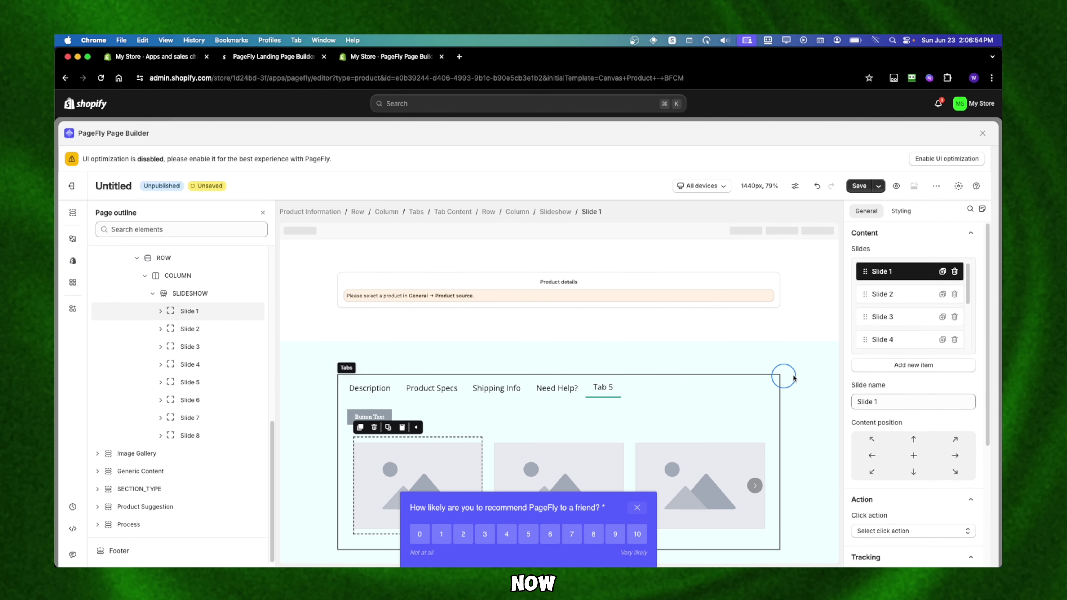
click(914, 360)
Step: Delete the images from Slides 1 and 2 and the empty column left in Slide 2
click(444, 451)
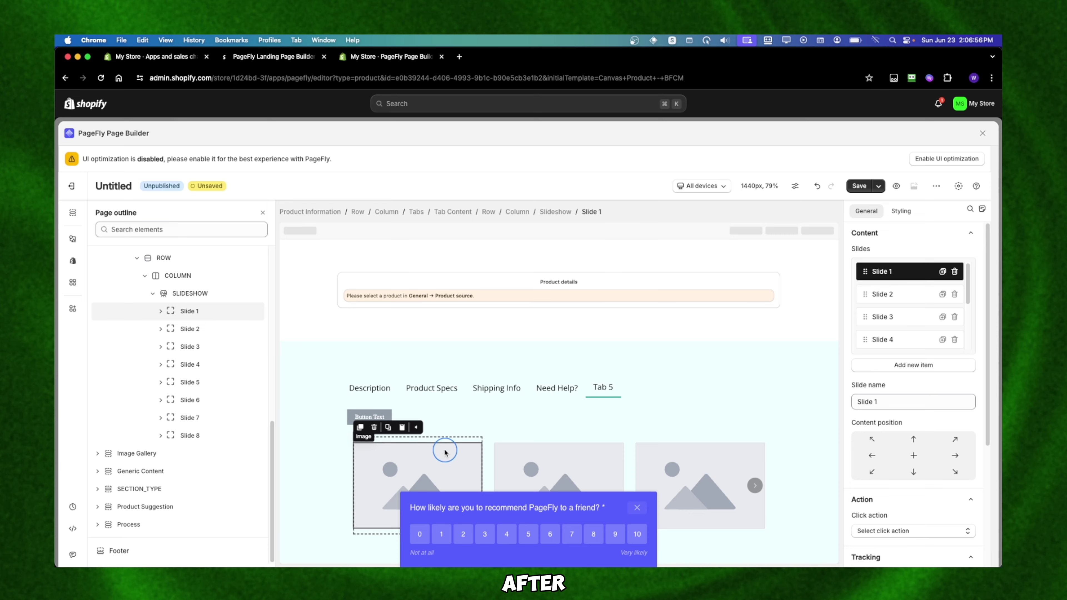
scroll(483, 437, down, 1)
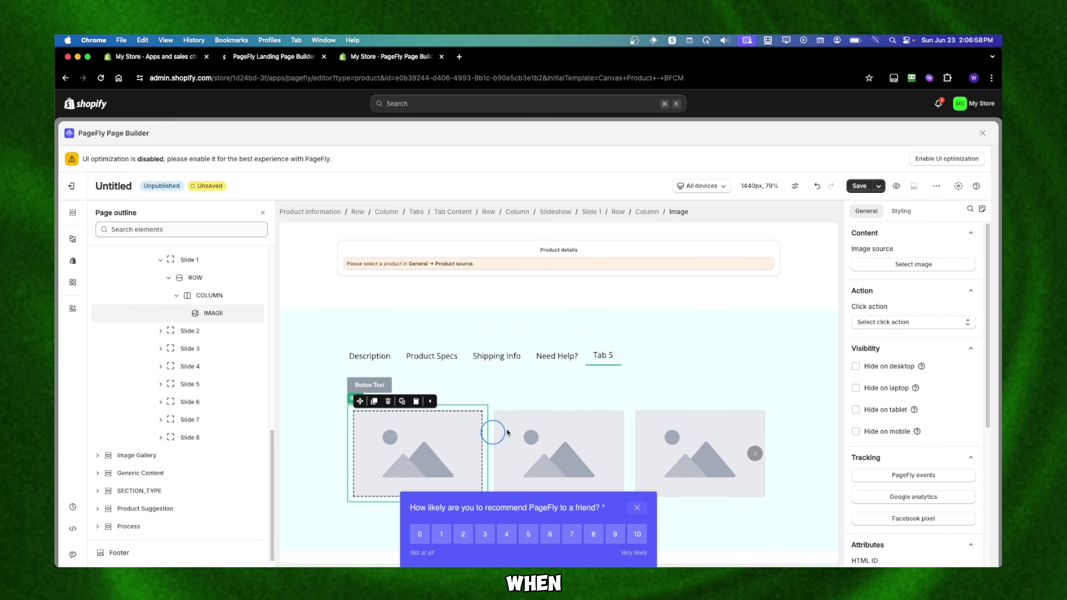
click(533, 428)
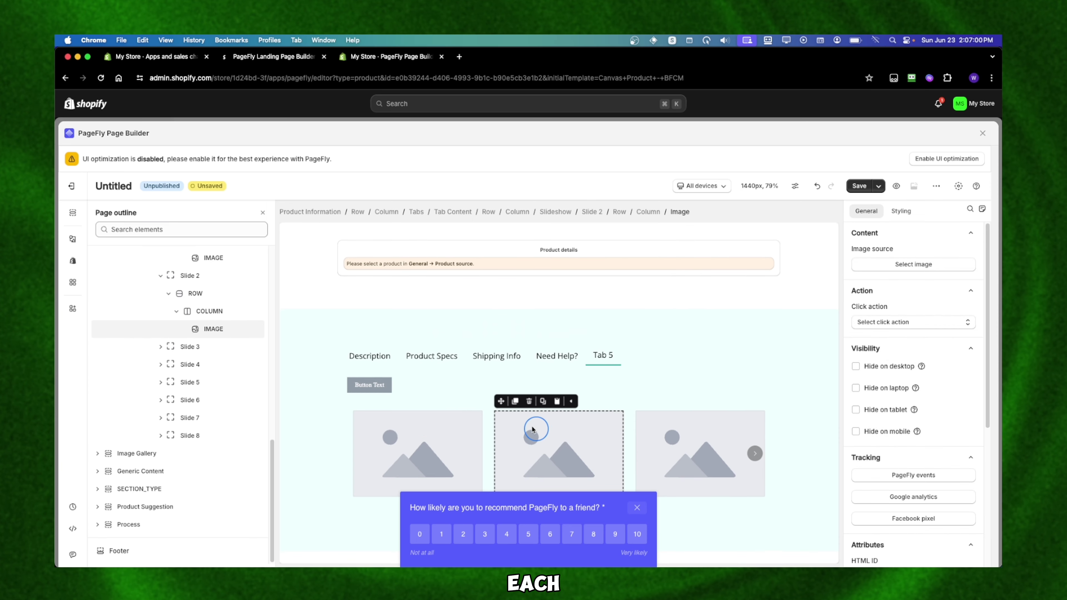
click(529, 401)
click(500, 442)
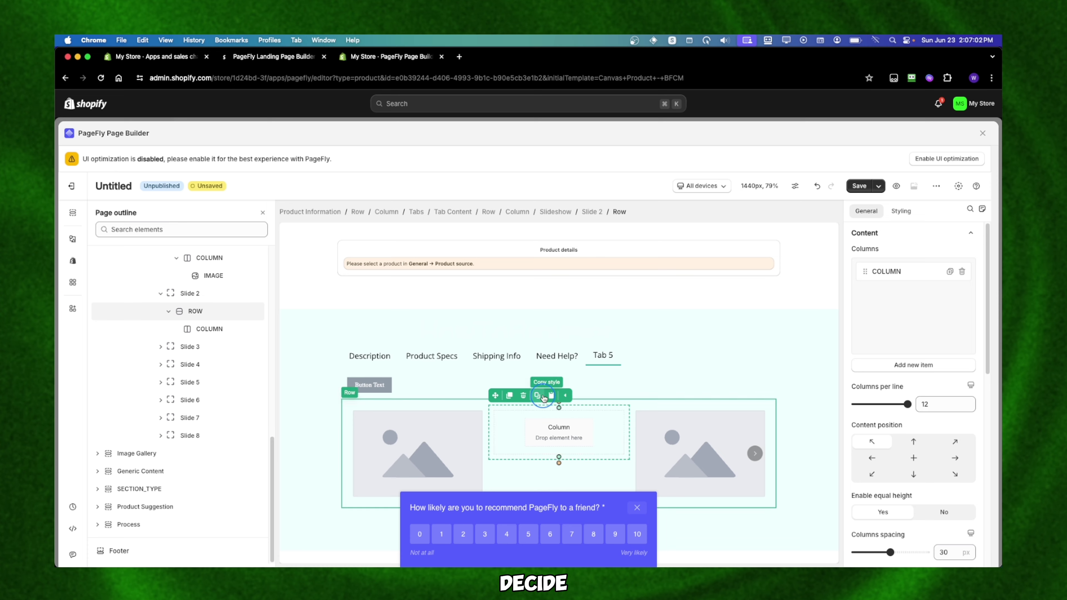
click(529, 401)
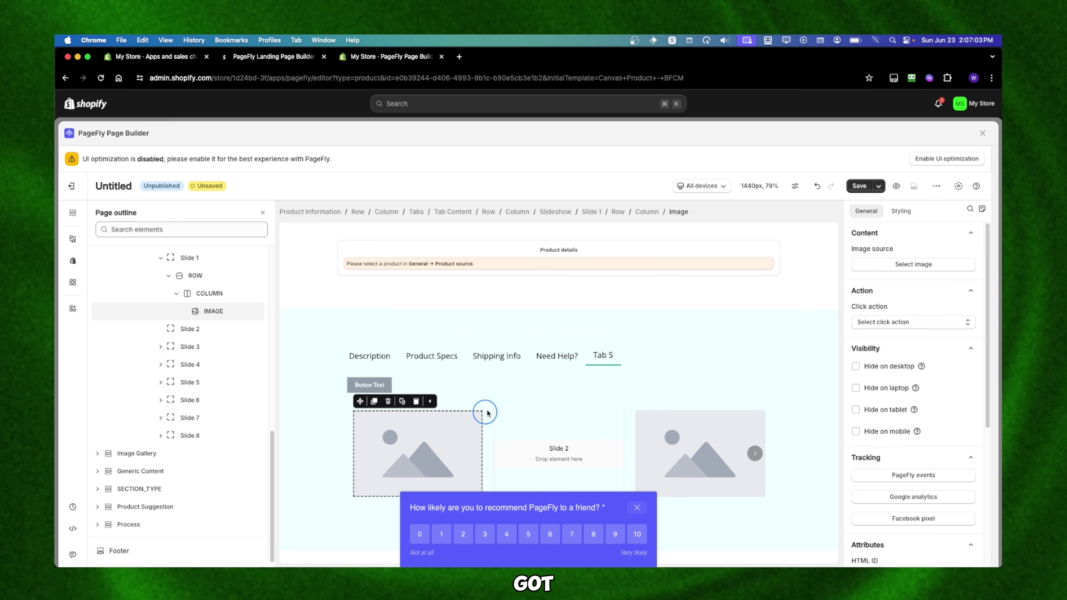
click(387, 401)
Step: Delete Slide 3's image and then its empty column
click(662, 429)
click(670, 401)
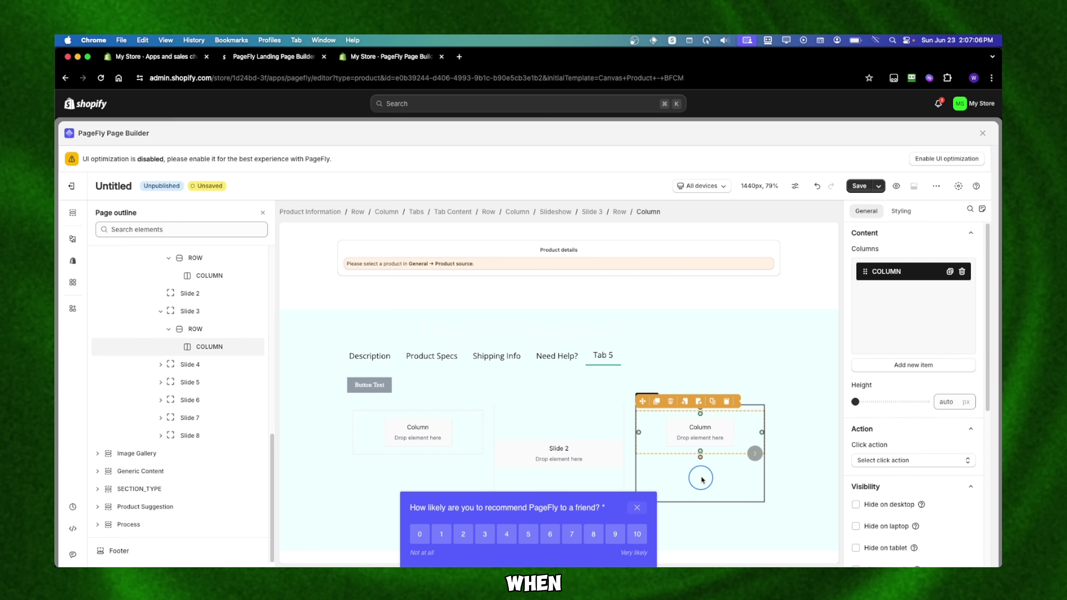
click(697, 443)
click(692, 412)
click(670, 401)
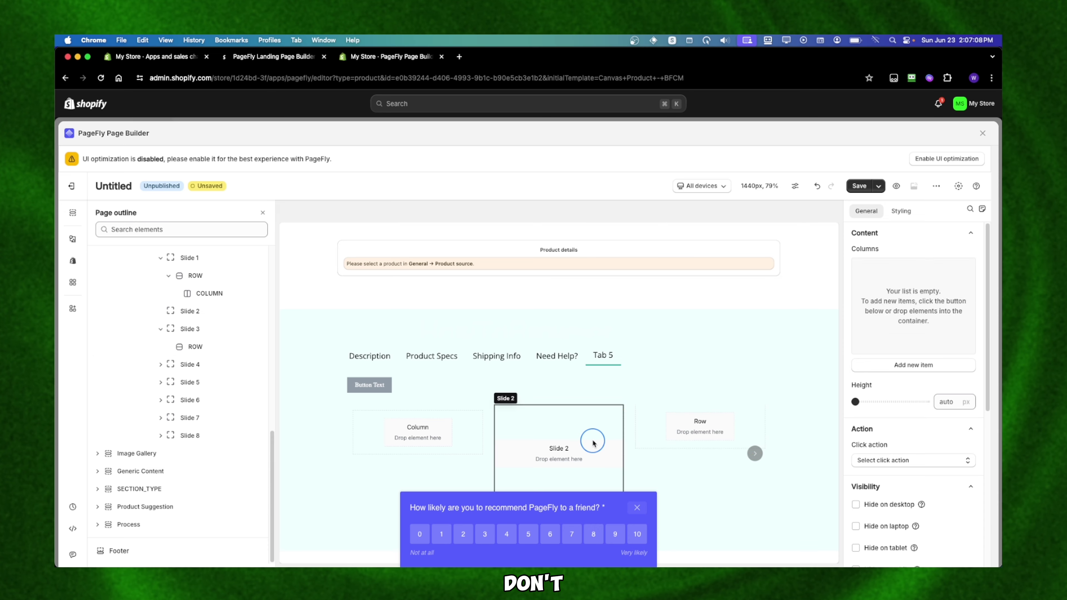
Step: Remove the empty Slide 2 from the slideshow and delete Slide 4's image
click(546, 420)
click(515, 395)
click(695, 429)
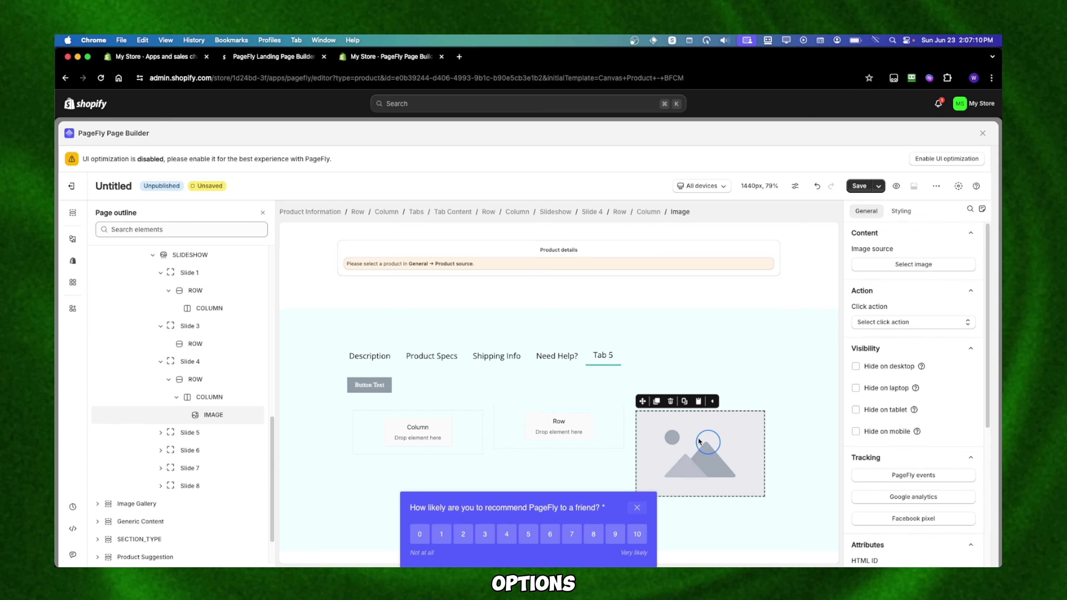
click(695, 396)
click(590, 417)
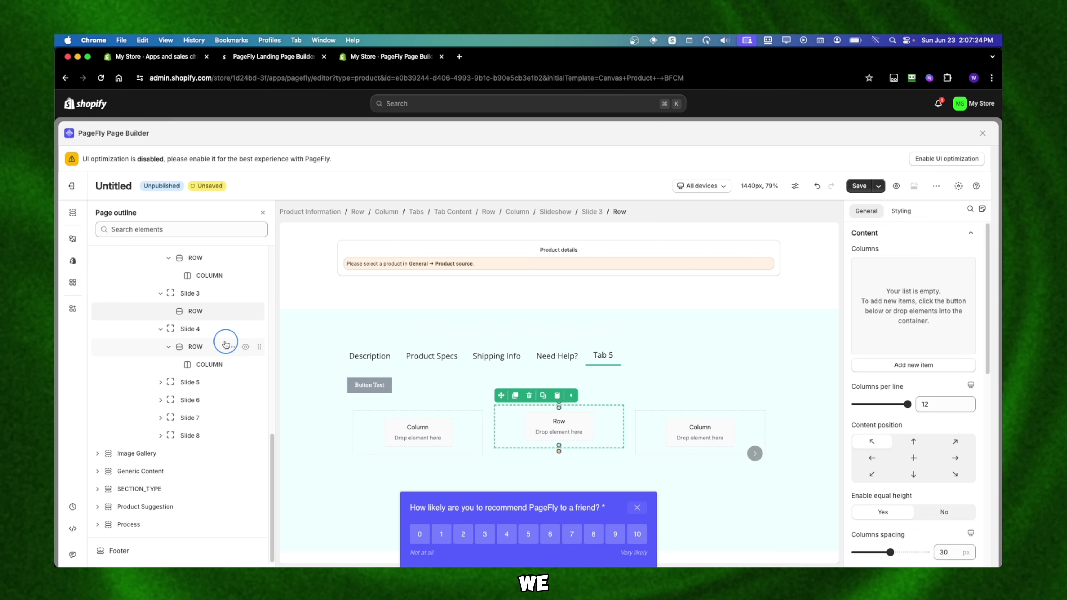
Step: Delete the empty row remaining in Slide 3
scroll(226, 342, up, 5)
mouse_move(225, 343)
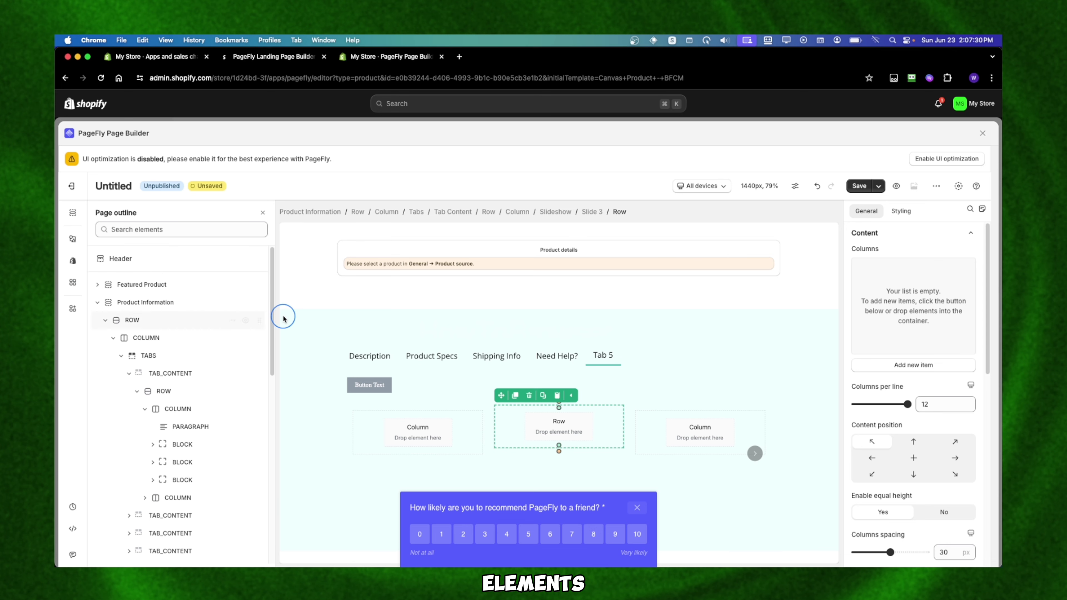
scroll(300, 314, down, 1)
scroll(217, 338, down, 5)
scroll(214, 339, down, 2)
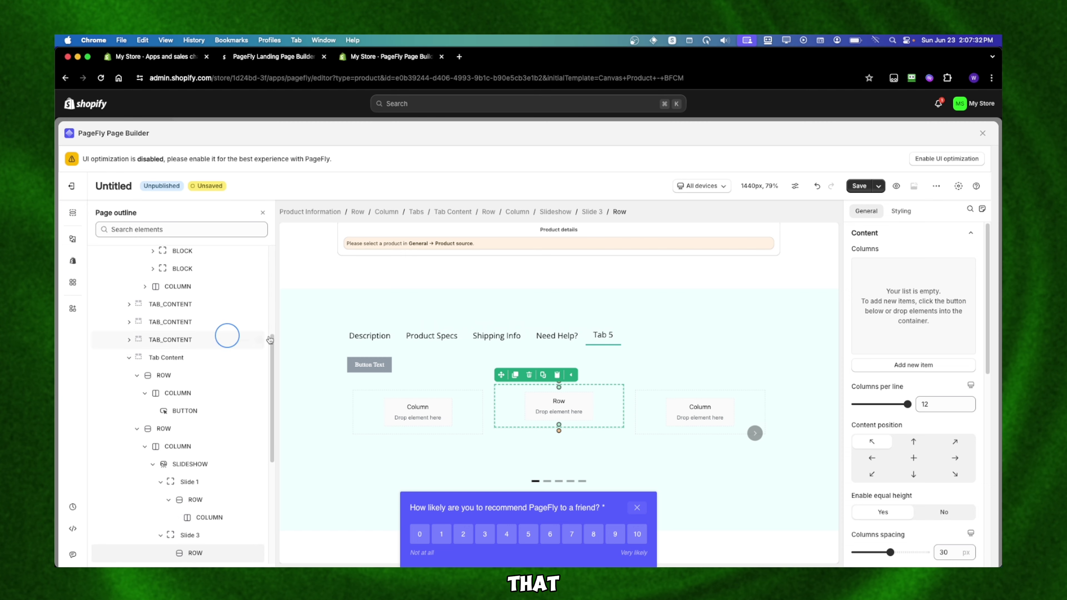
click(530, 375)
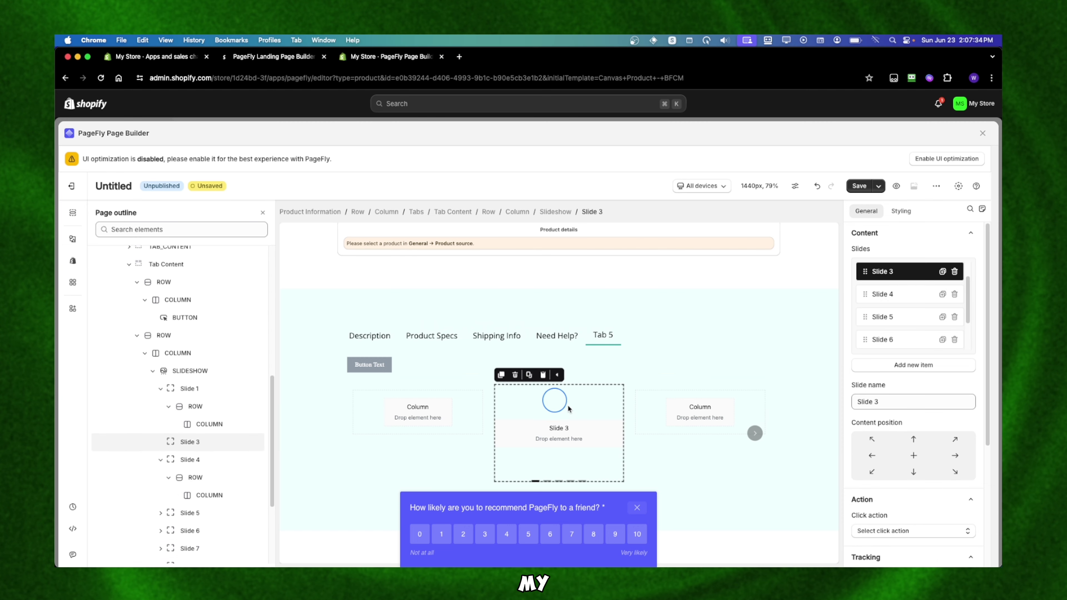
Step: Trash each slide in the Slides list, up to Slide 8, until none remain
click(954, 278)
click(954, 277)
click(954, 277)
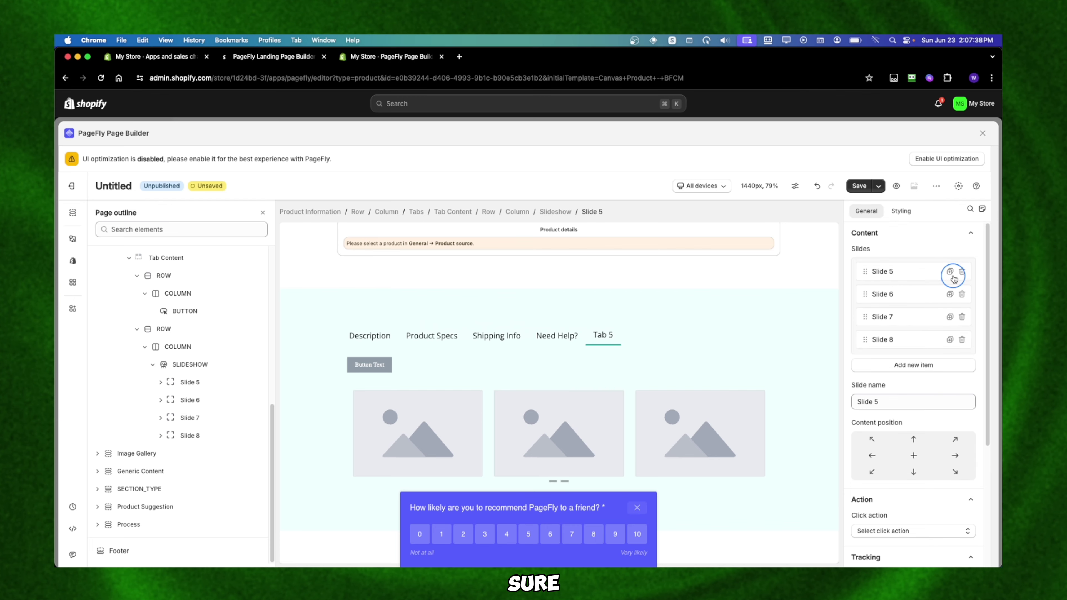
click(955, 276)
click(956, 276)
click(957, 276)
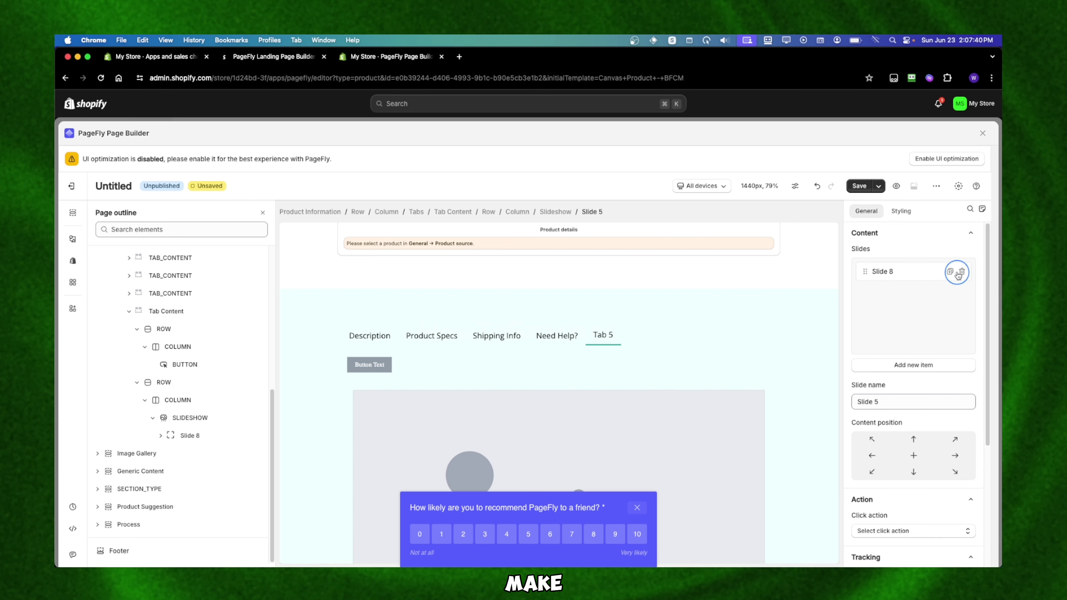
click(961, 272)
click(567, 403)
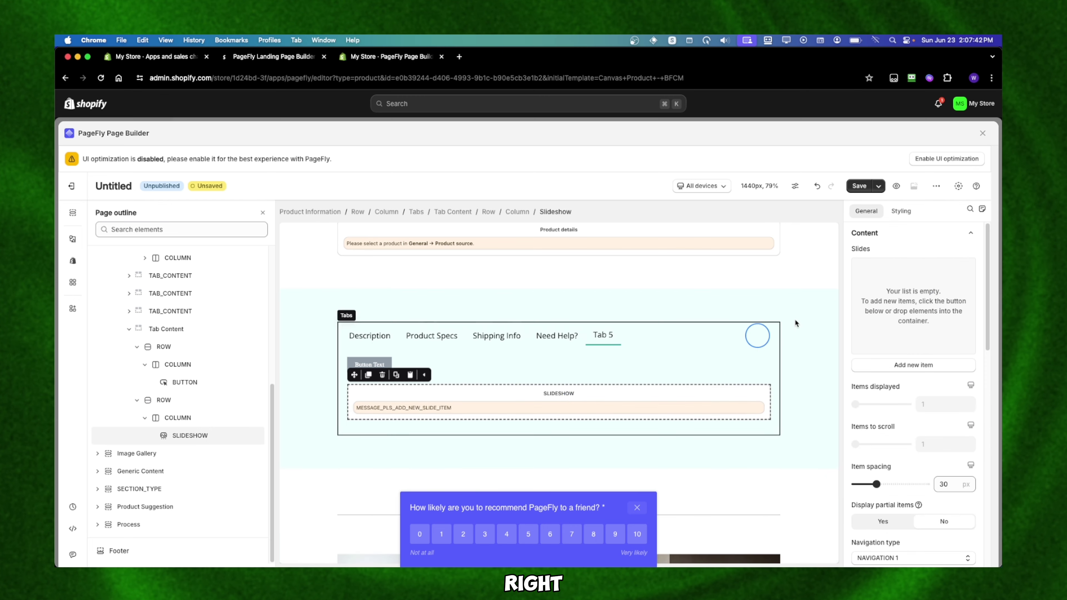
Step: Delete the empty slideshow and the Tab 5 header
click(382, 374)
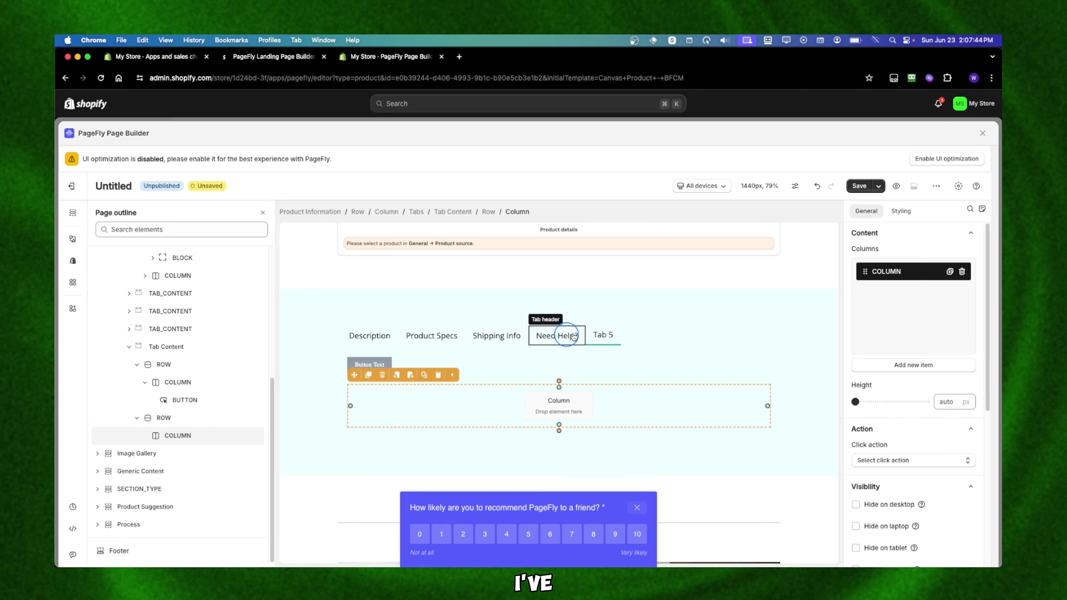
click(578, 335)
click(603, 335)
click(558, 336)
click(603, 335)
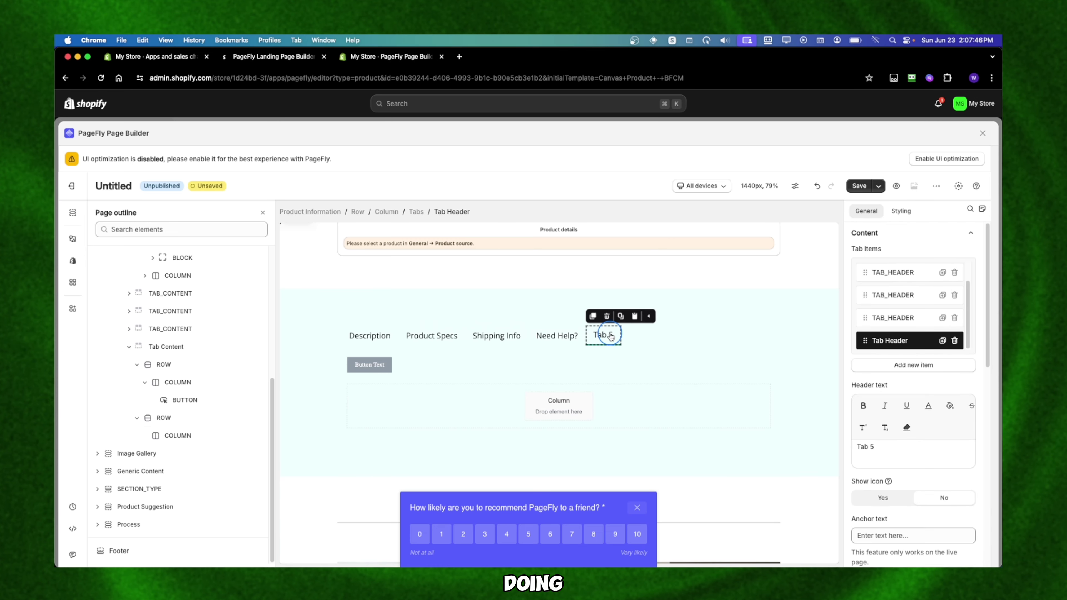
click(608, 318)
Step: Clear the source of the HTML video in the Description tab
click(370, 334)
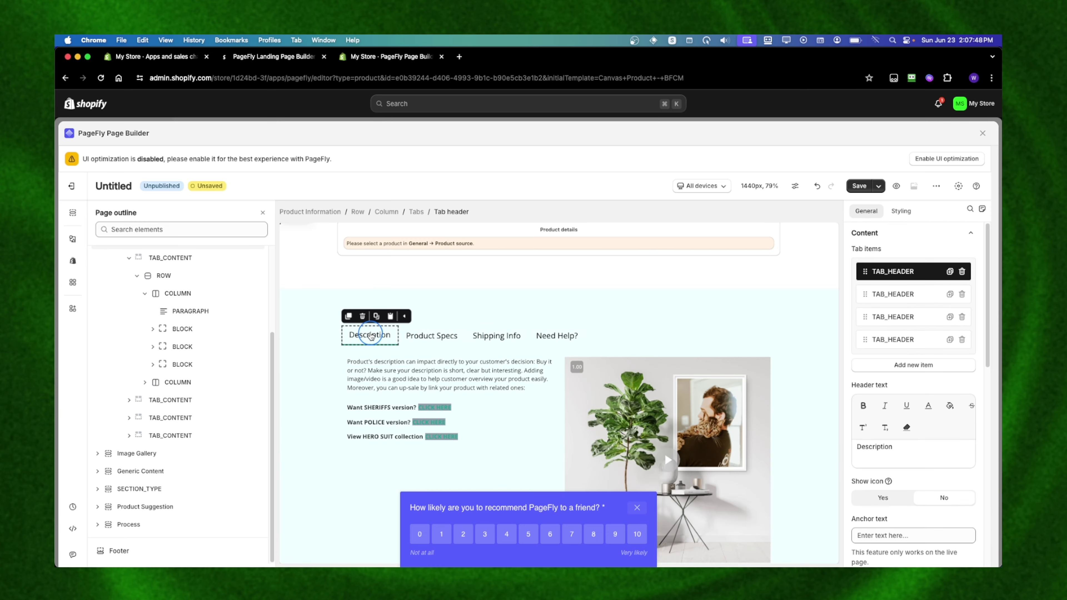
scroll(389, 370, down, 2)
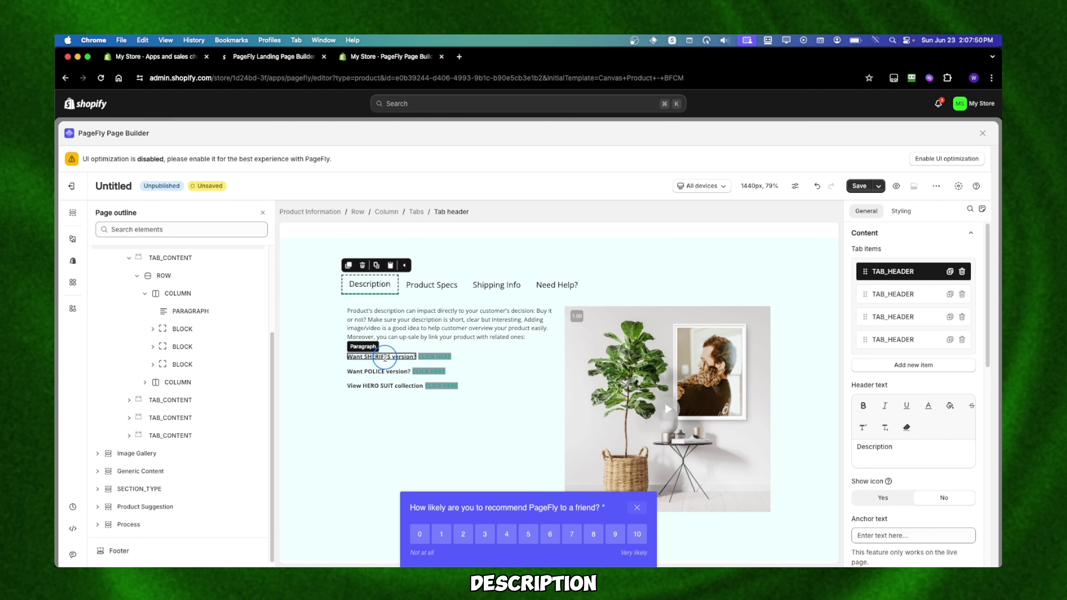
scroll(384, 358, down, 5)
scroll(645, 334, up, 2)
click(645, 334)
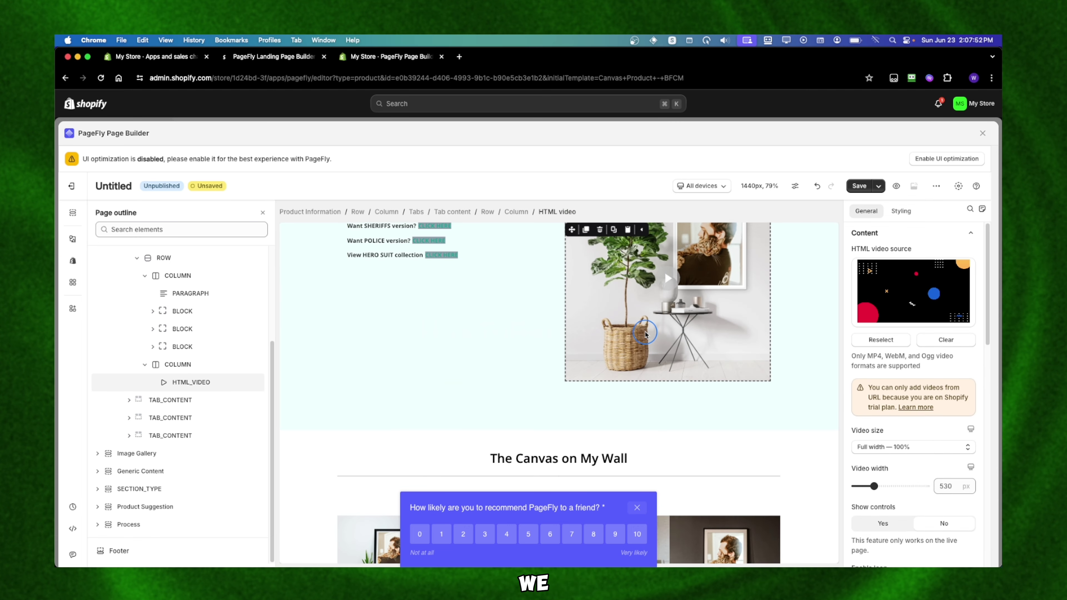
scroll(646, 334, up, 1)
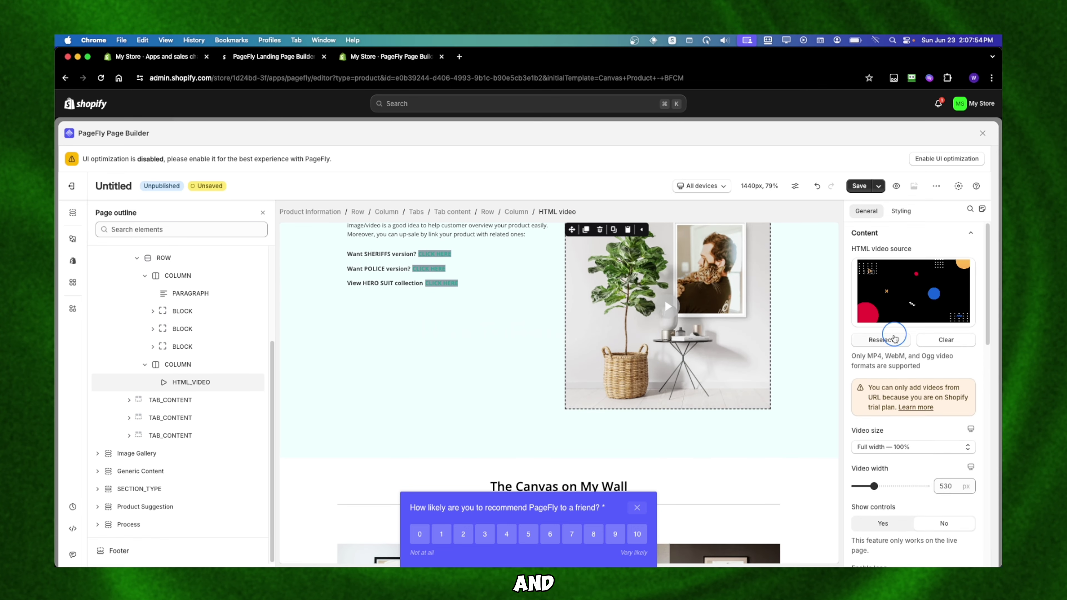
click(932, 341)
Step: Try choosing a new source for the Description tab's HTML video
click(672, 289)
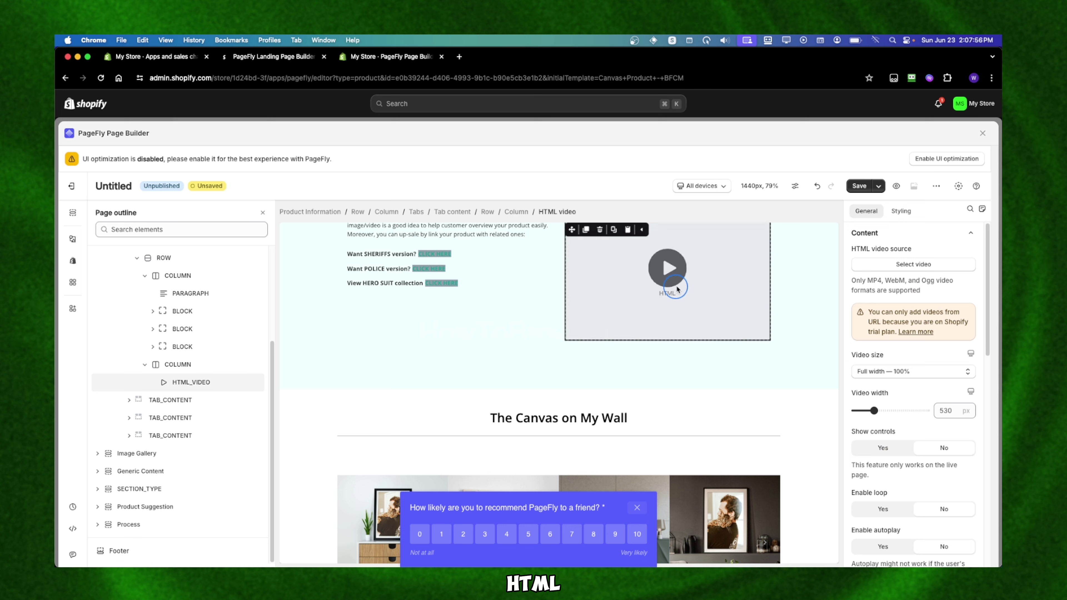
click(906, 268)
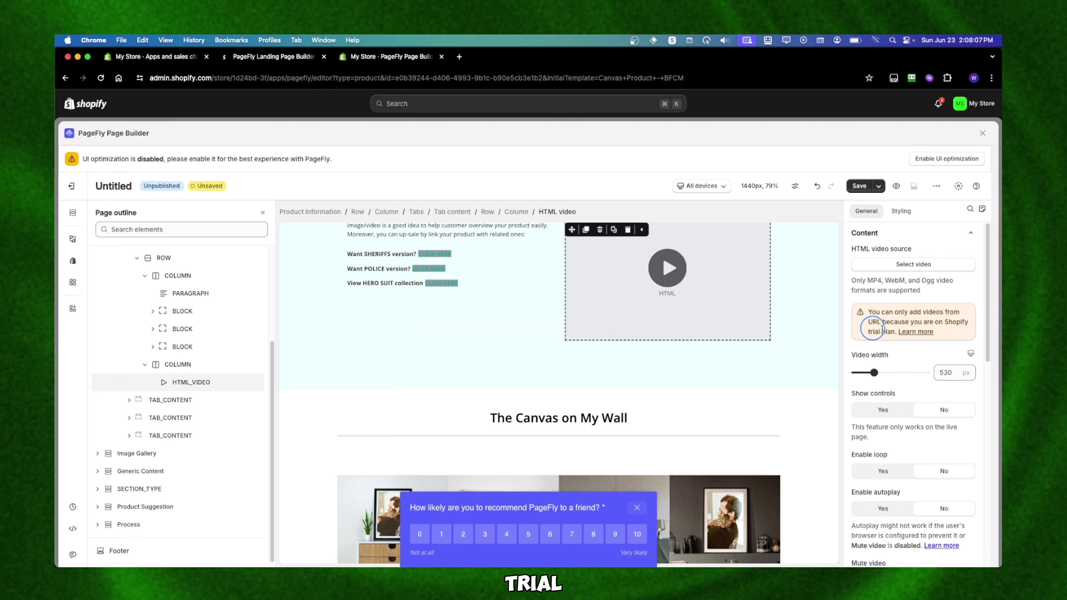
scroll(897, 329, down, 6)
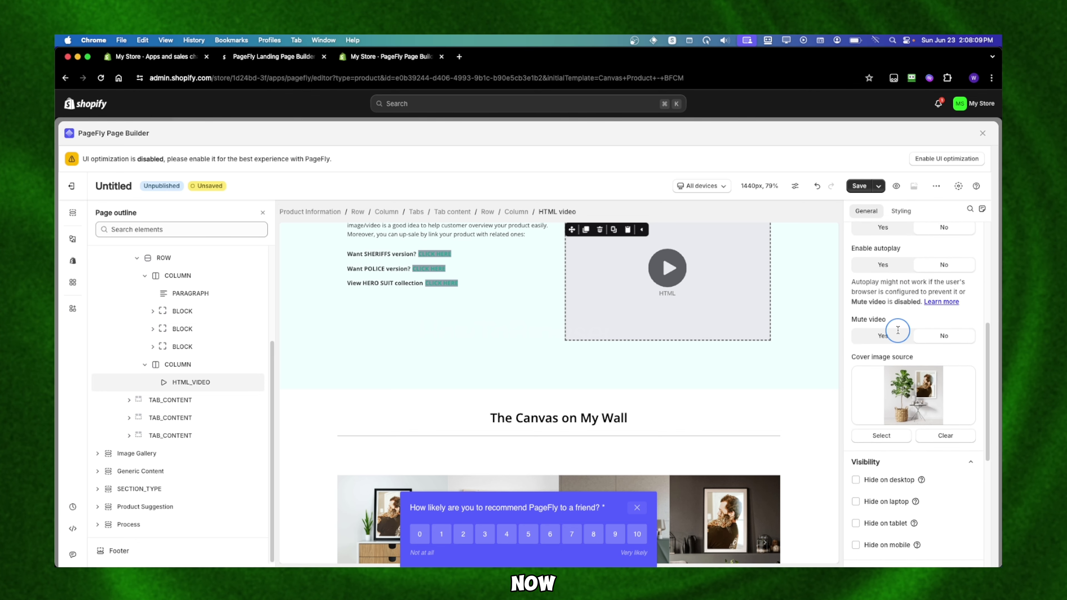
scroll(897, 330, down, 5)
scroll(898, 332, up, 10)
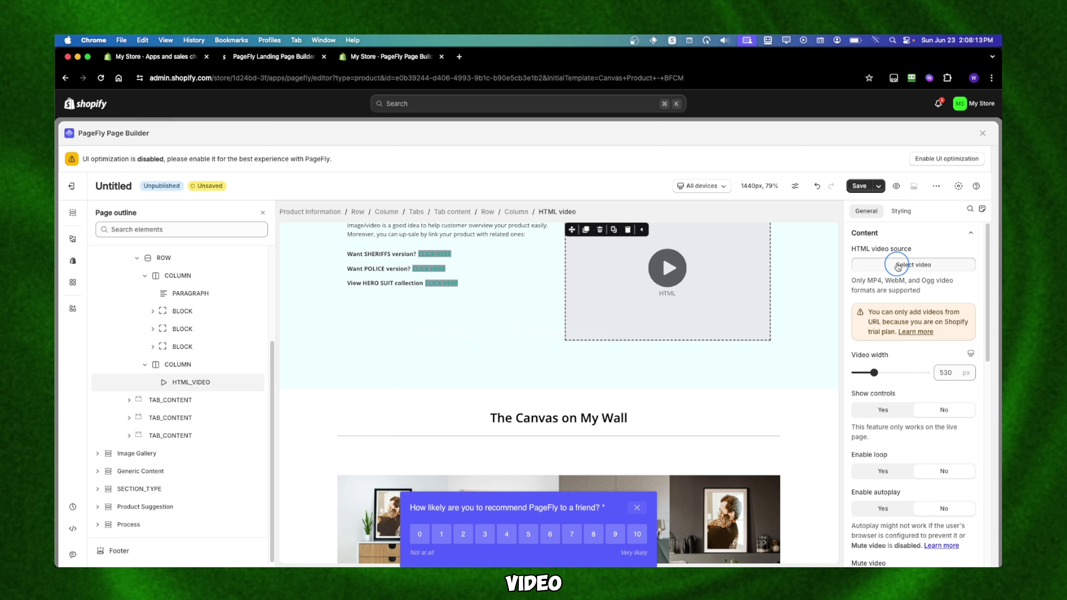
scroll(581, 344, up, 4)
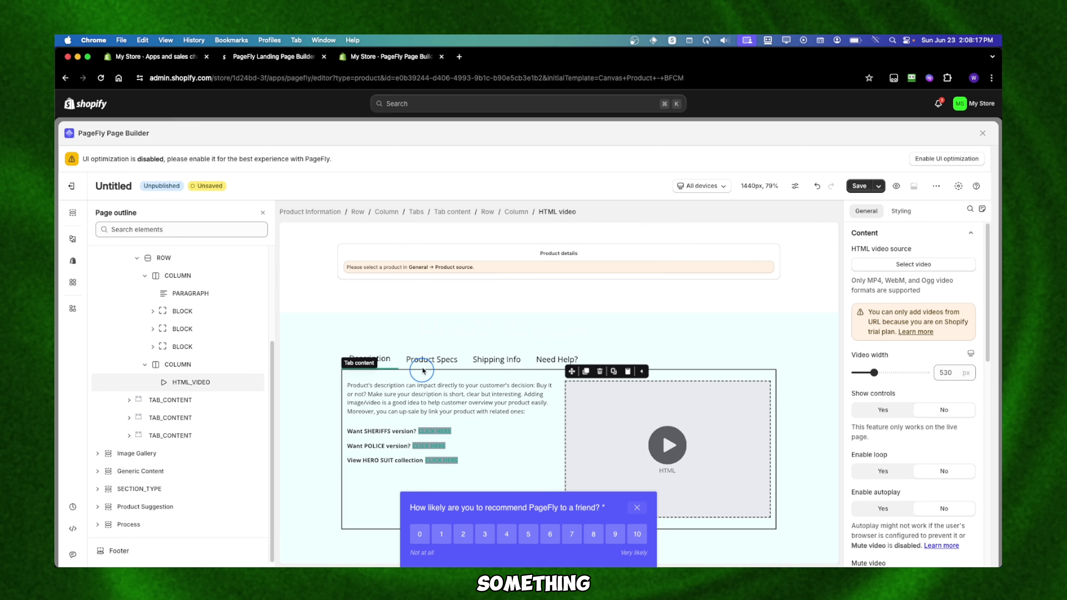
scroll(428, 361, up, 5)
Step: Set TEST PRODUCT as the custom product of the Product details element
scroll(446, 328, down, 4)
click(453, 300)
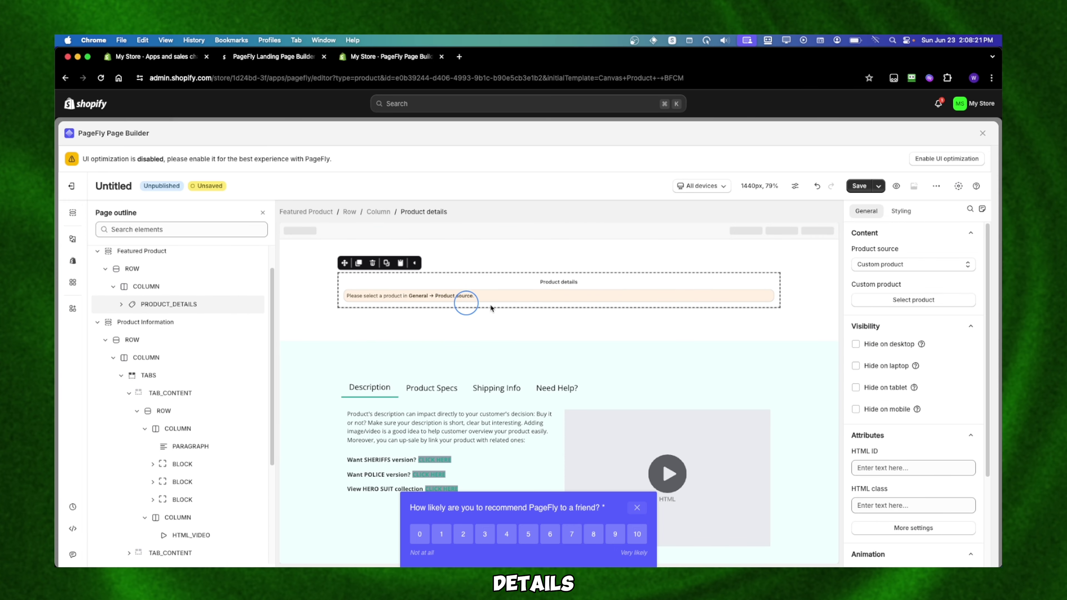
click(865, 301)
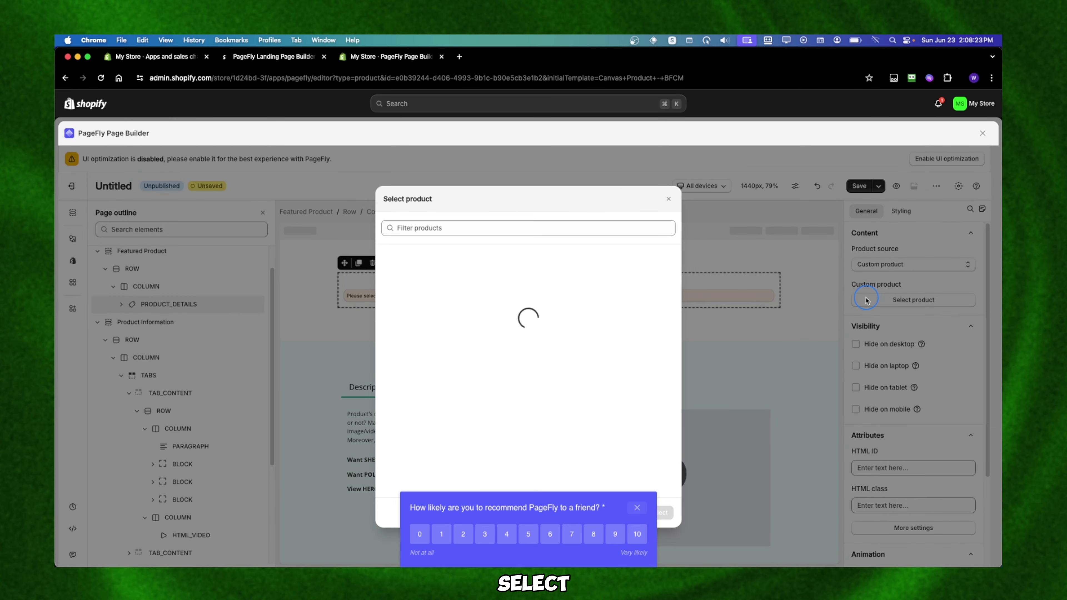
click(665, 513)
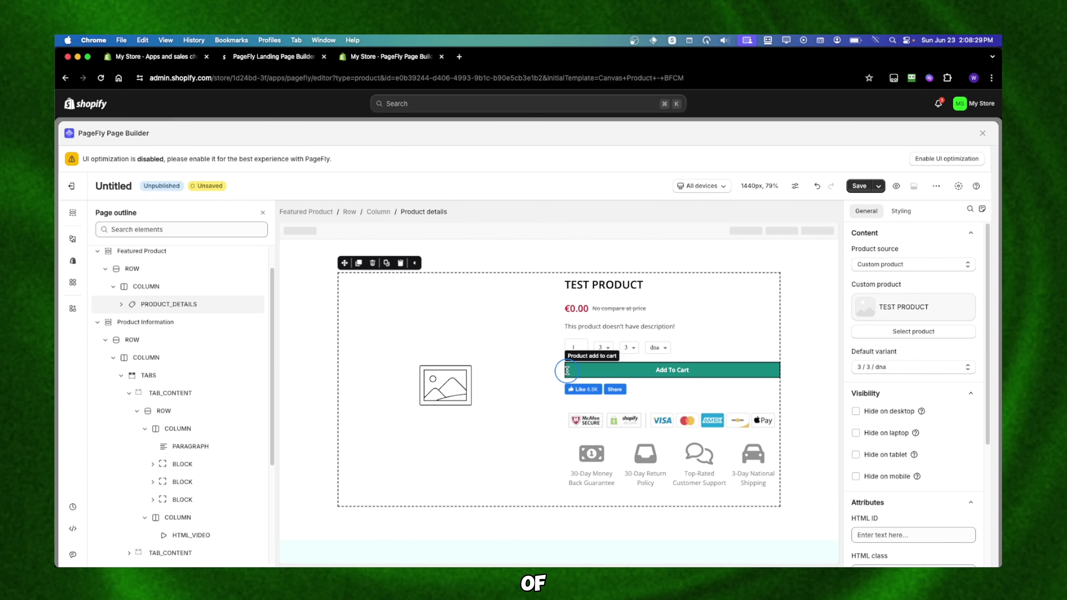
Step: Delete the Quantity element from the product details
click(477, 363)
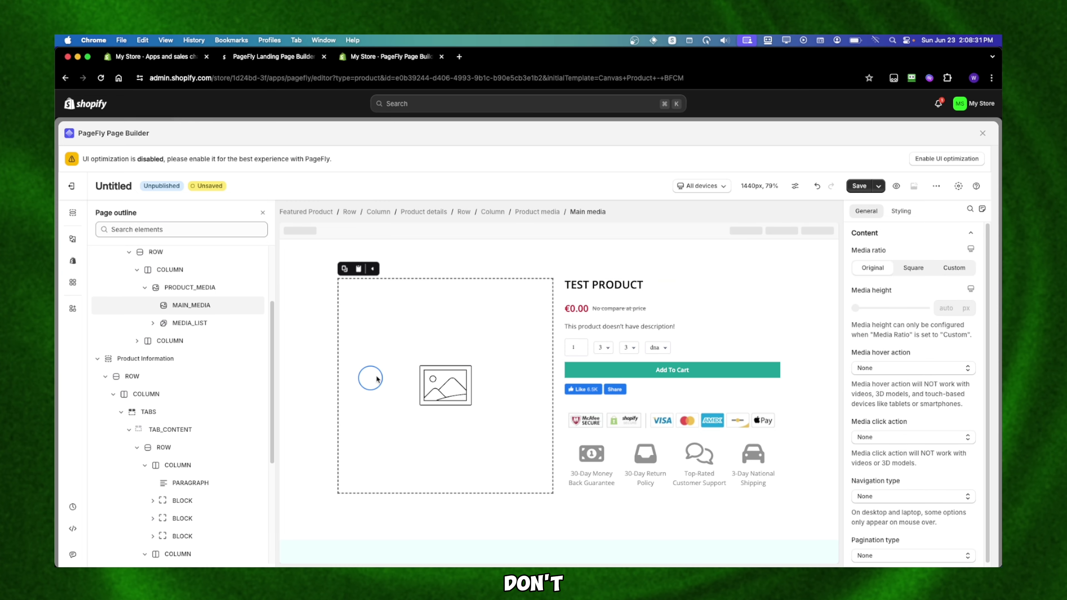
click(613, 284)
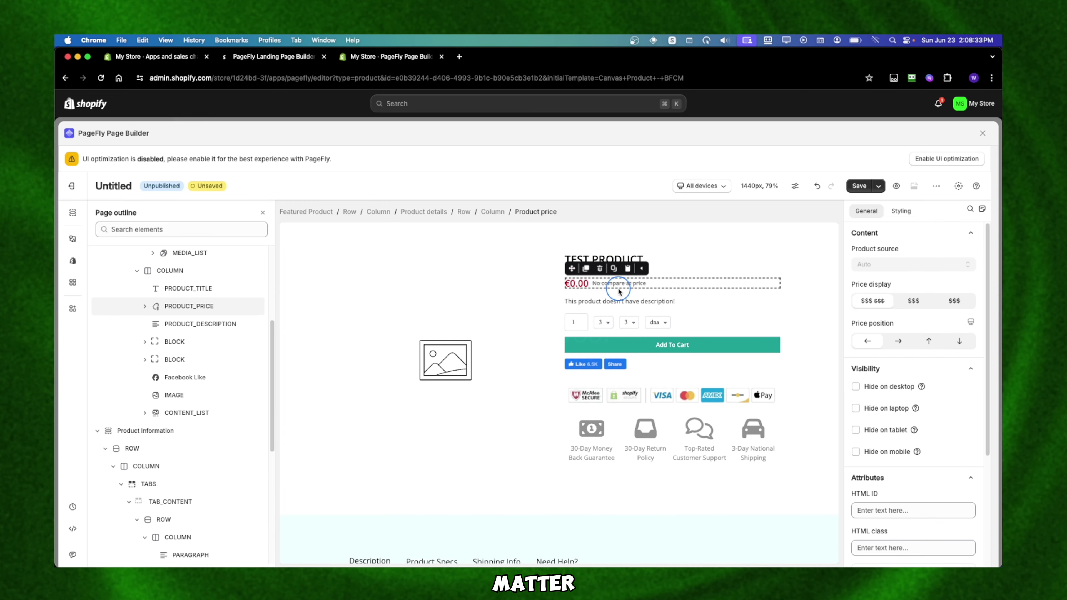
click(614, 301)
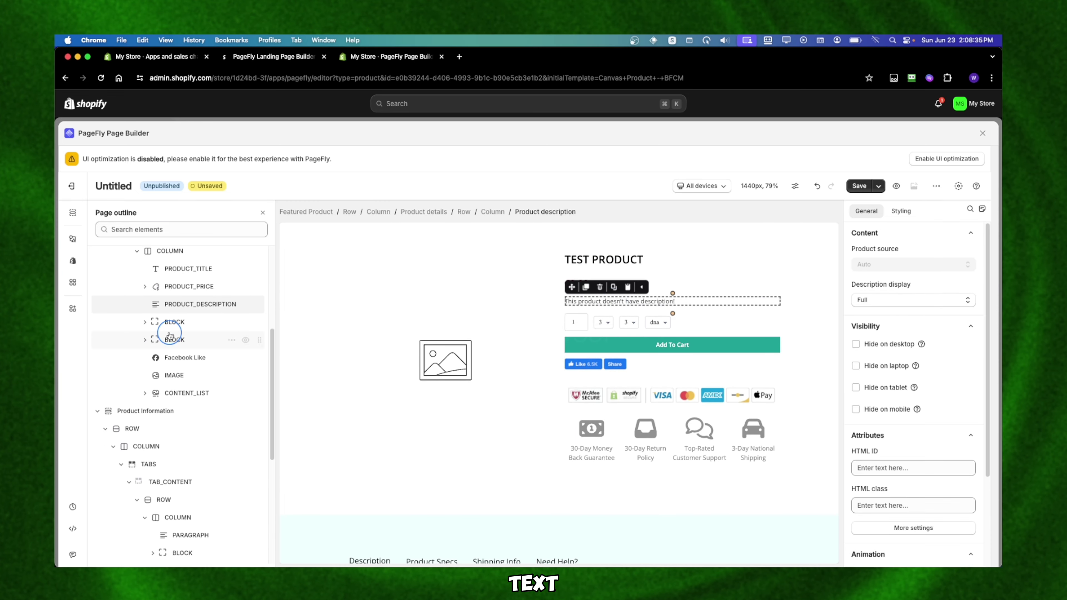
click(576, 322)
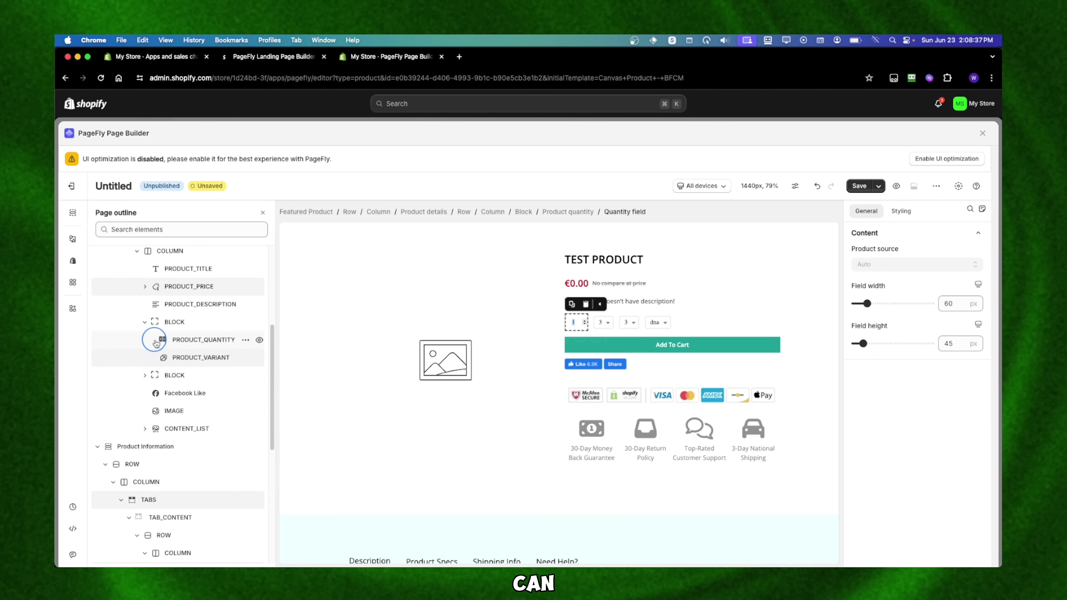
click(173, 322)
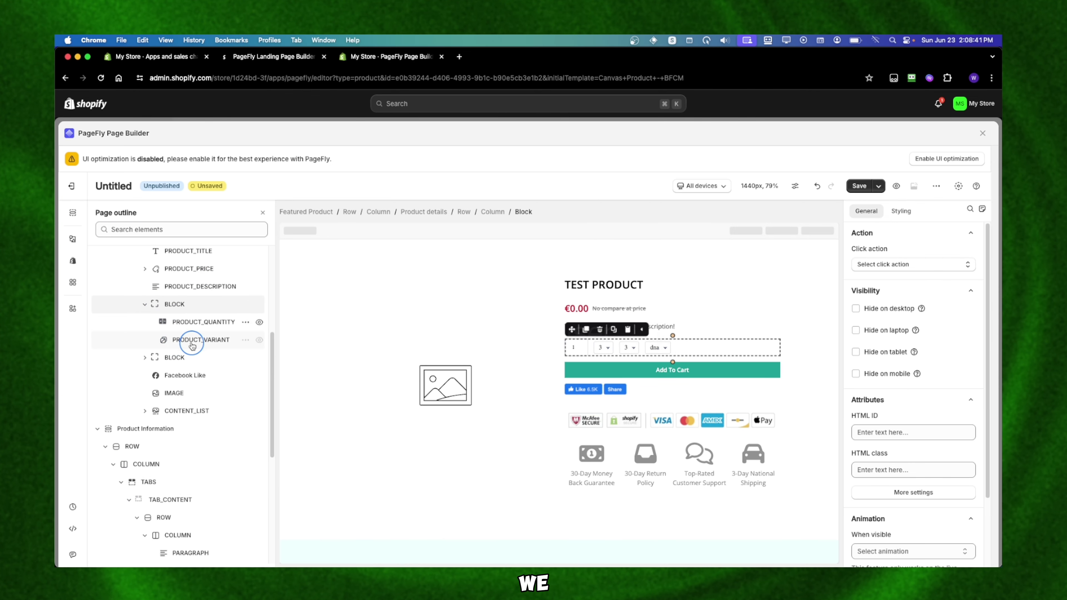
click(200, 330)
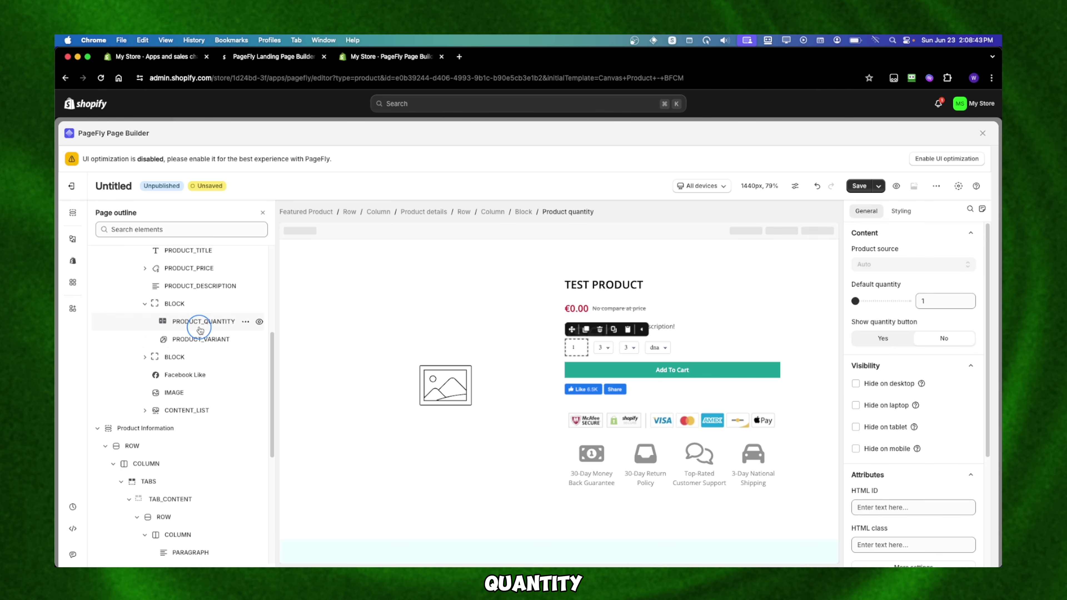
click(614, 329)
click(600, 329)
Step: Delete the Product variant element and the empty block it leaves
click(599, 344)
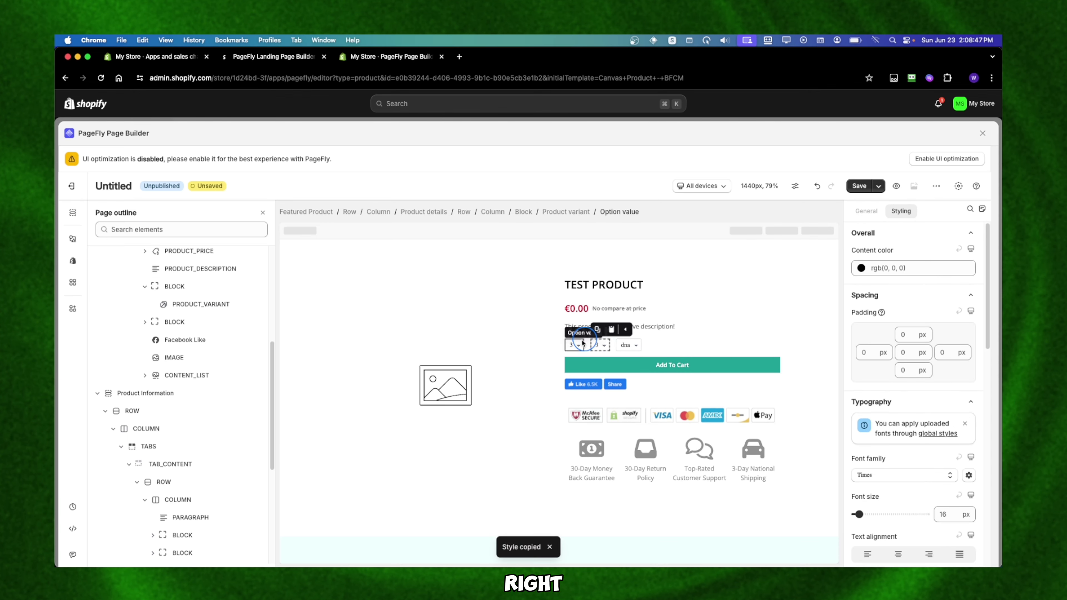
click(185, 343)
click(191, 306)
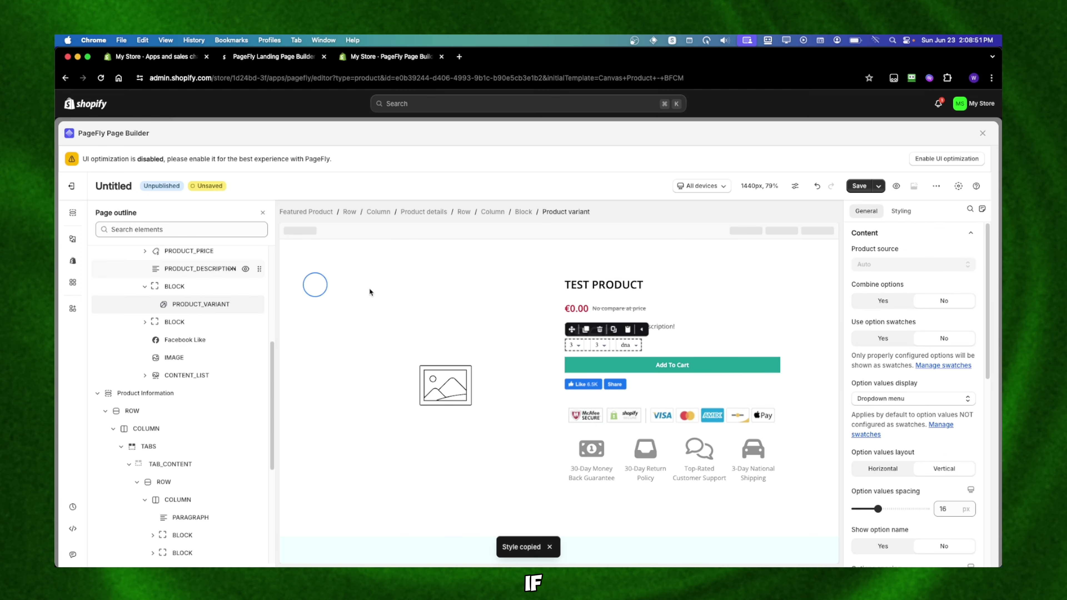
click(600, 329)
click(634, 340)
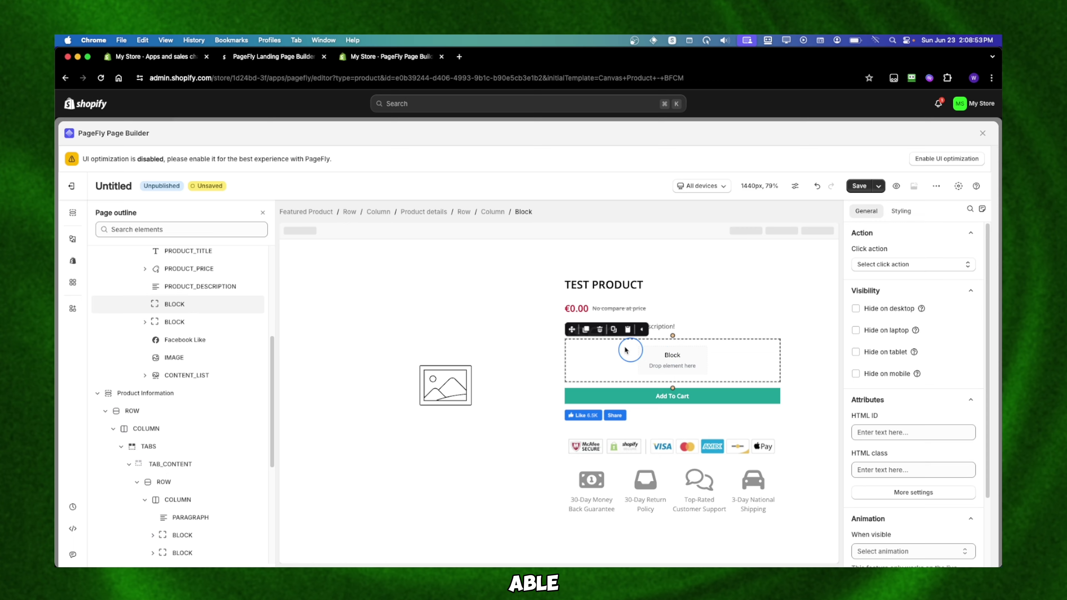
click(599, 330)
Step: Delete the payment-badges image below the product details
click(600, 393)
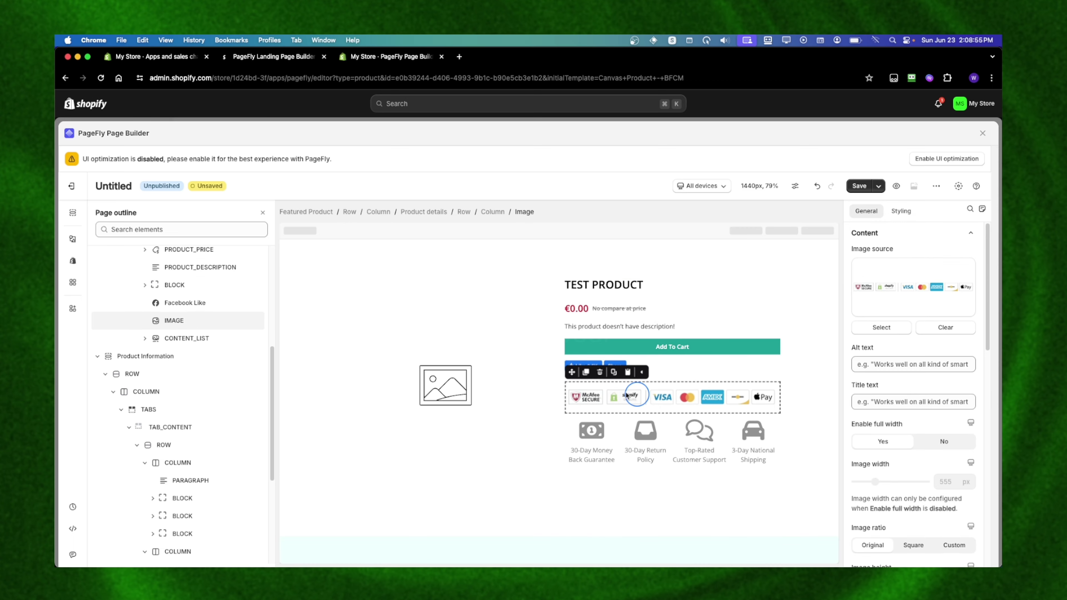
click(600, 372)
click(610, 418)
click(729, 466)
click(668, 420)
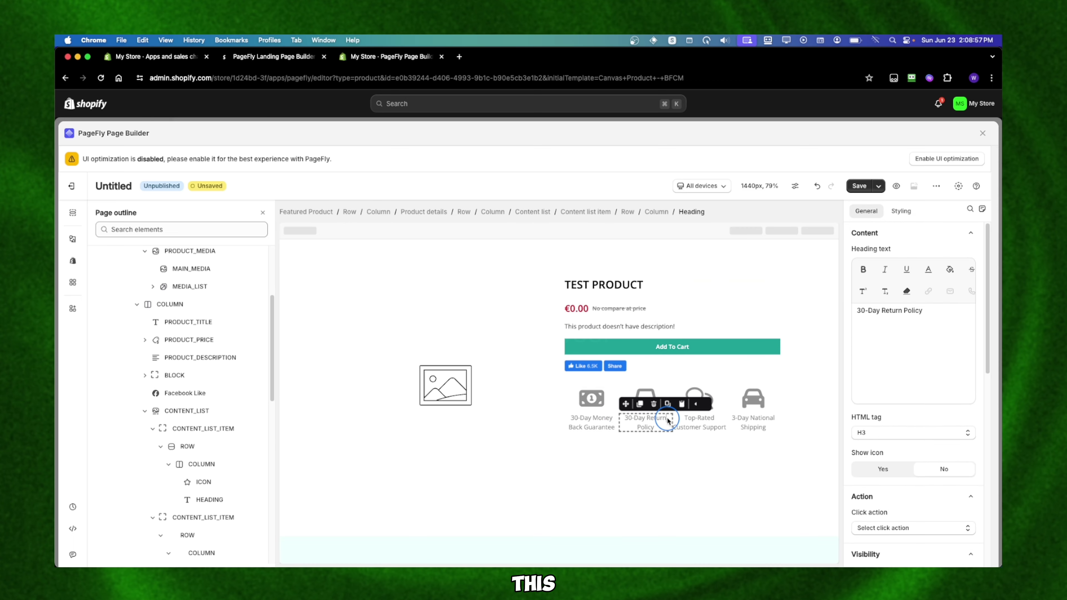
Step: Delete the feature row and two of the content list items
scroll(187, 313, up, 3)
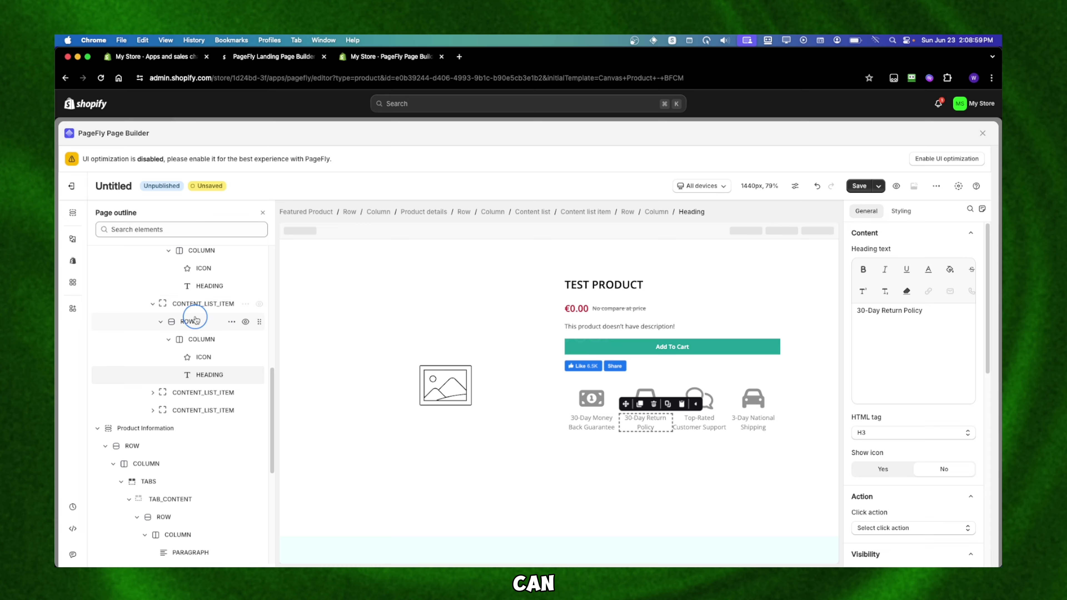
click(194, 319)
click(200, 290)
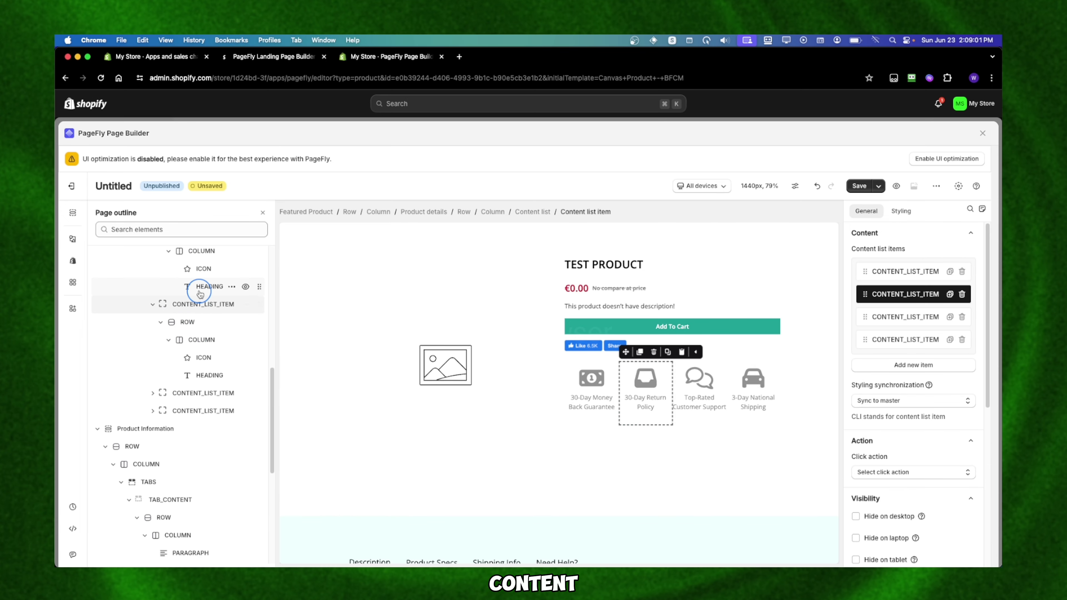
click(589, 358)
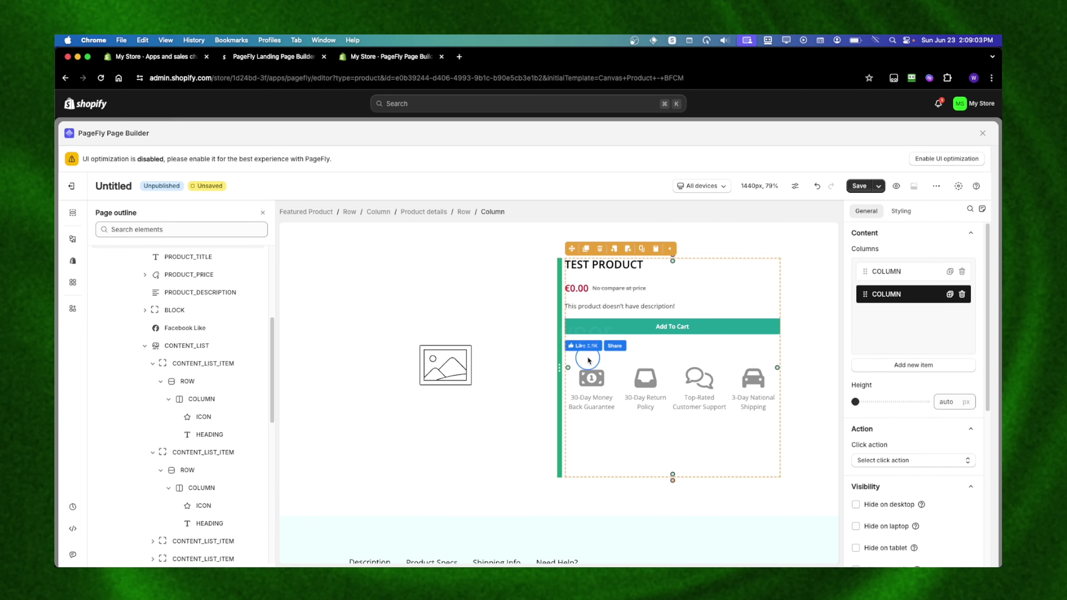
click(579, 368)
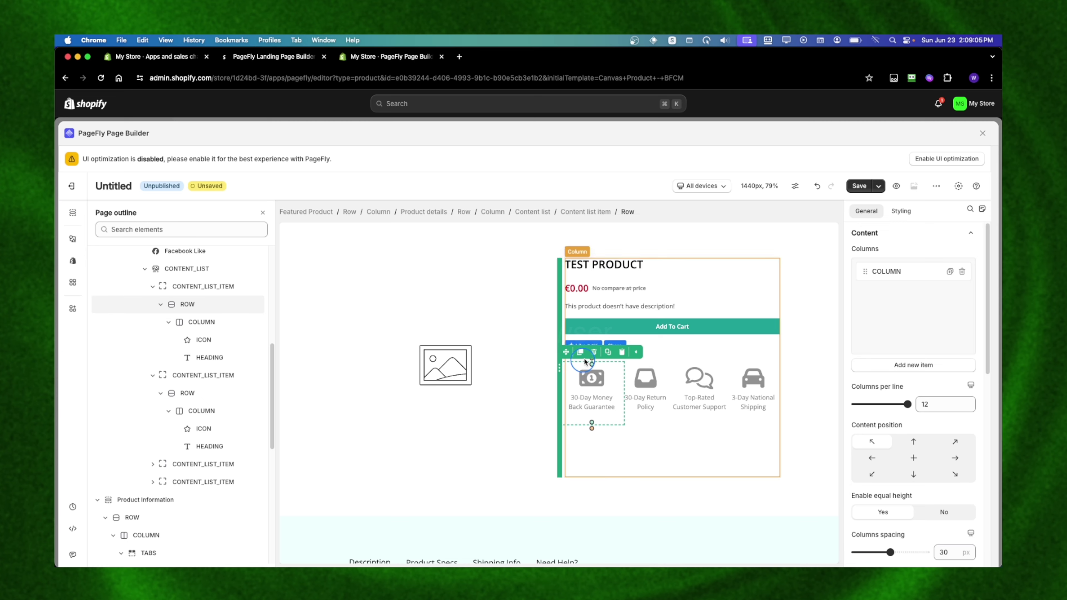
click(593, 353)
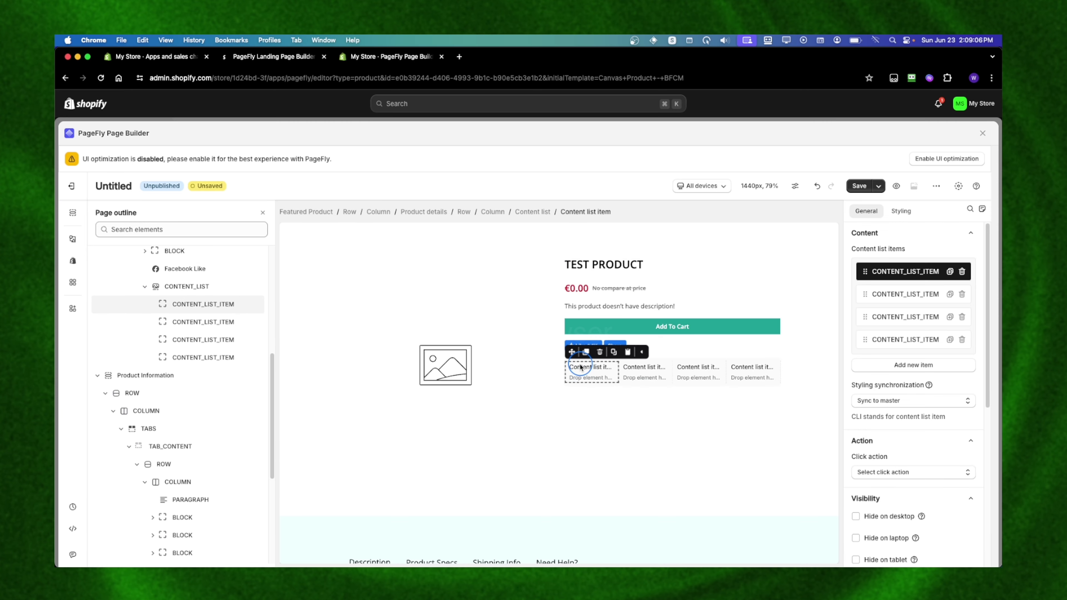
click(600, 352)
click(626, 352)
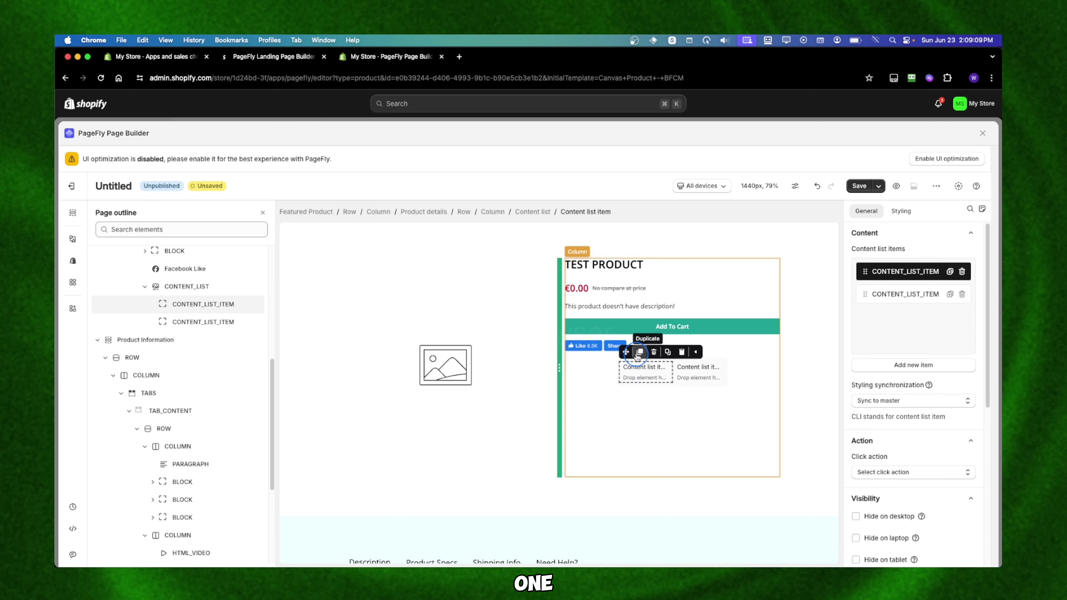
Step: Delete the last two content list items, leaving the list empty
click(653, 351)
click(672, 369)
click(681, 352)
click(629, 300)
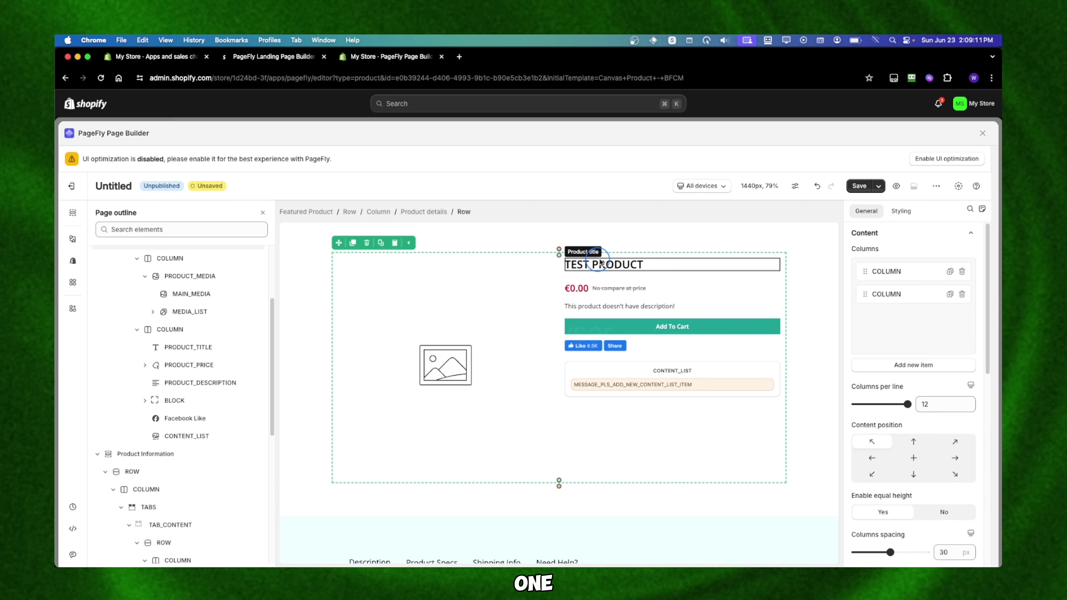
click(603, 264)
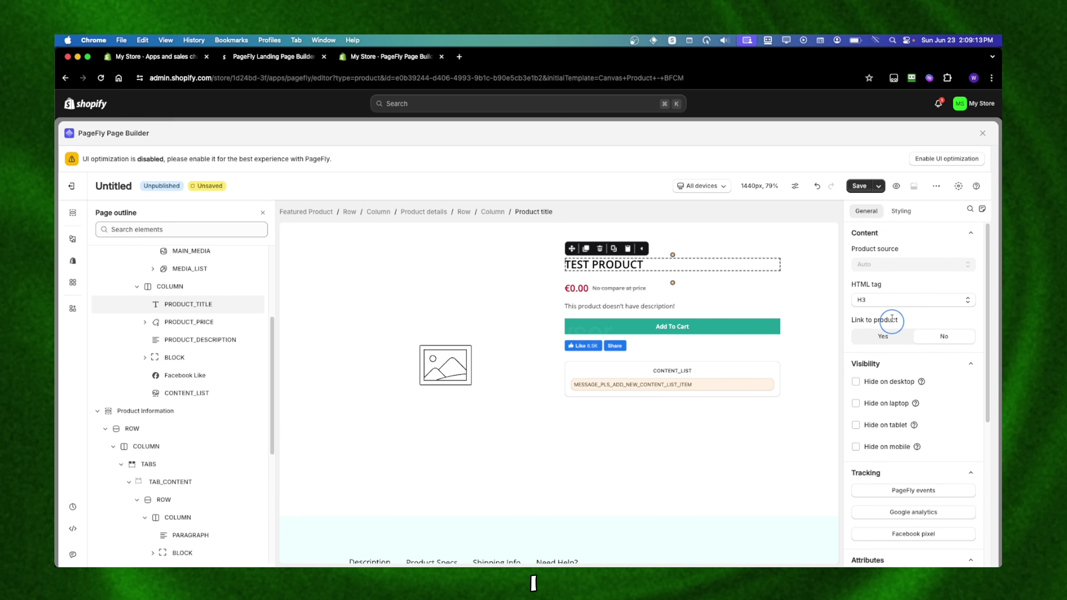
Step: Switch the product title's Styling settings to the Mouse over state
scroll(890, 317, down, 5)
scroll(890, 317, up, 5)
click(889, 332)
click(900, 210)
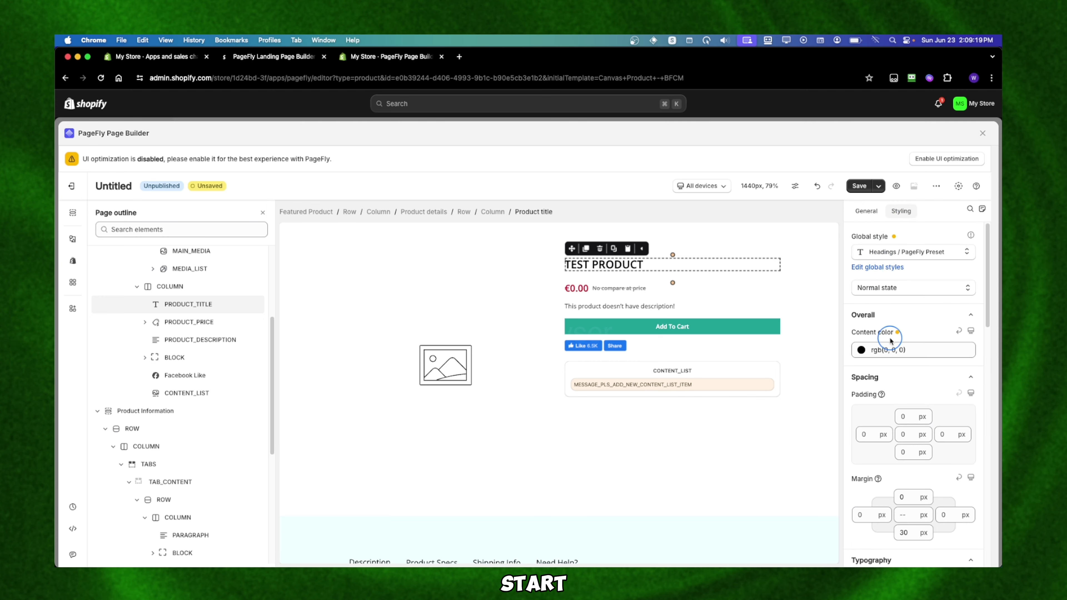
scroll(890, 303, down, 2)
click(909, 255)
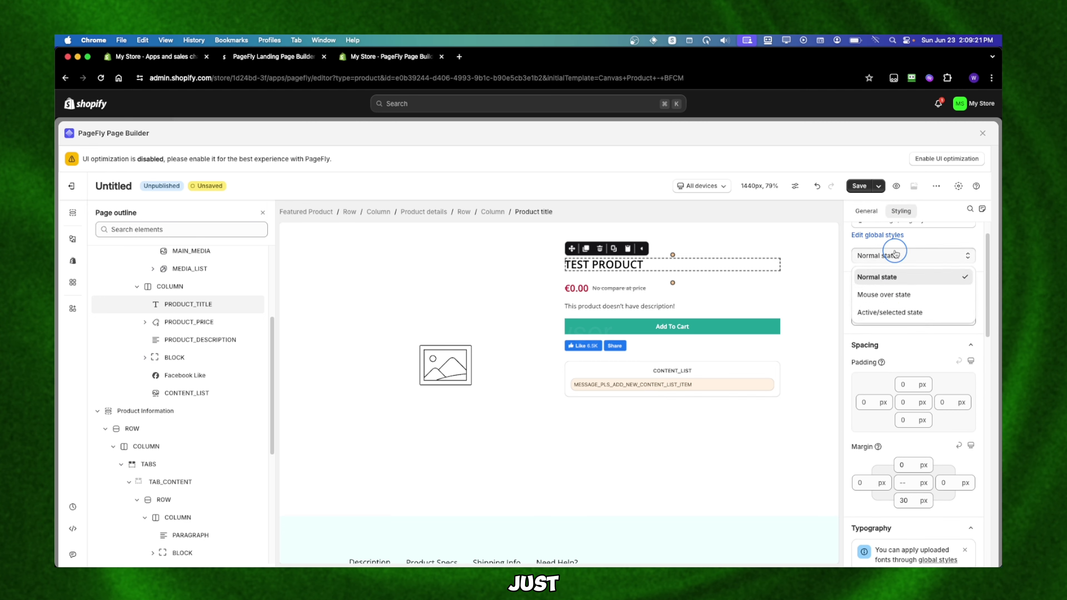
click(896, 296)
click(894, 255)
click(895, 255)
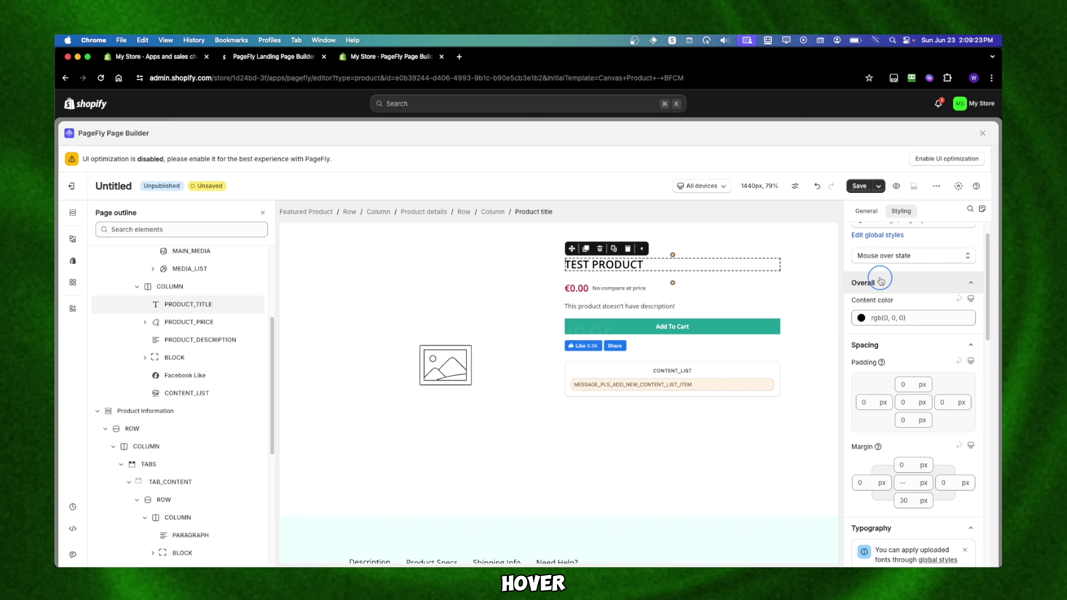
Step: Set the product title's hover font size to 120 px
scroll(877, 283, up, 2)
scroll(885, 304, down, 5)
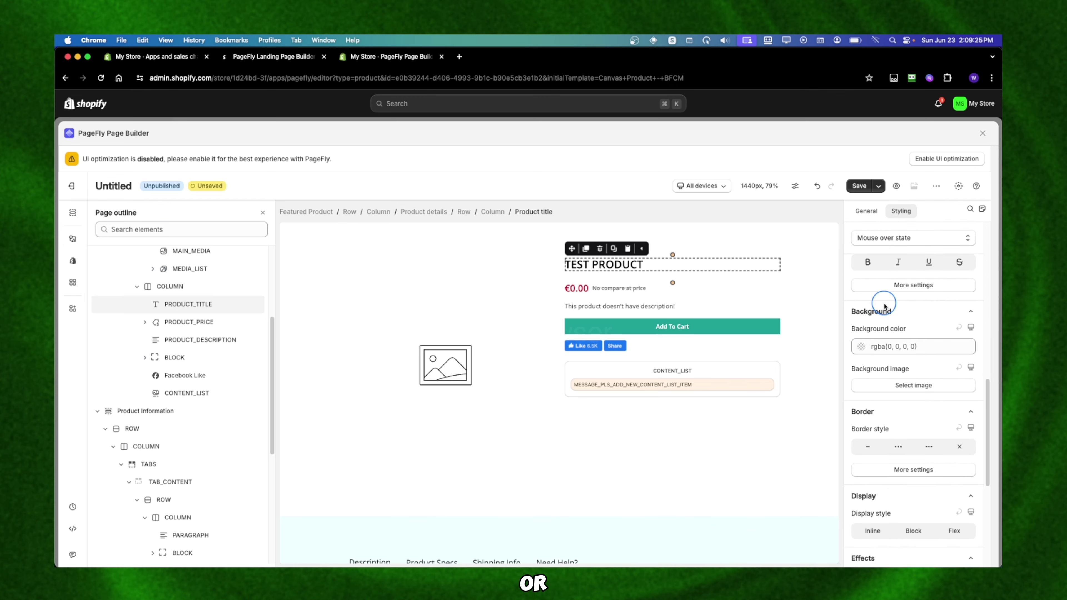
scroll(884, 306, down, 1)
scroll(884, 306, down, 6)
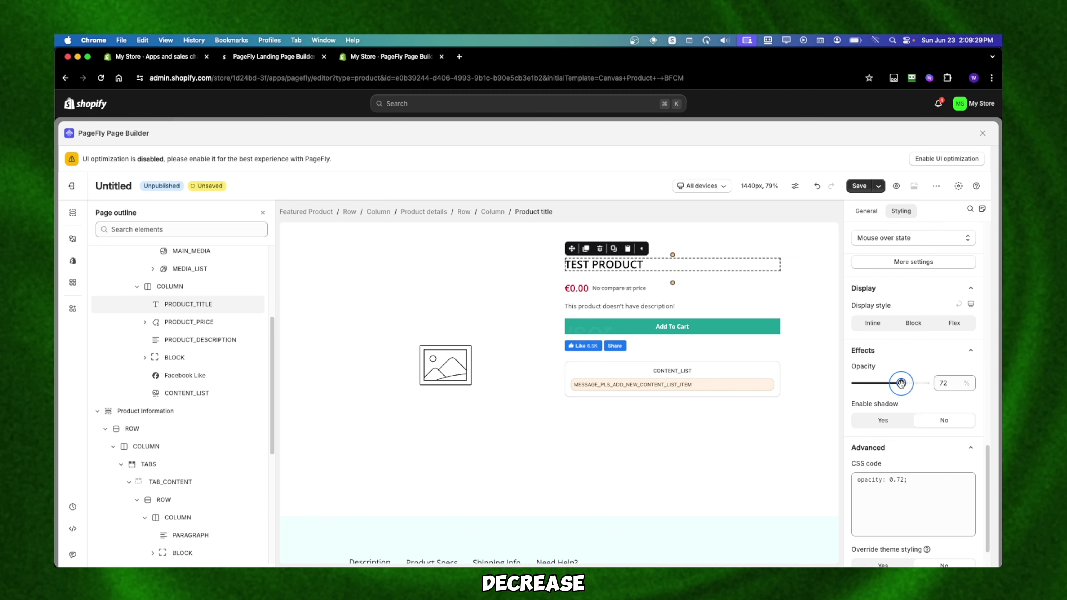
click(922, 382)
scroll(919, 336, down, 1)
scroll(923, 335, up, 5)
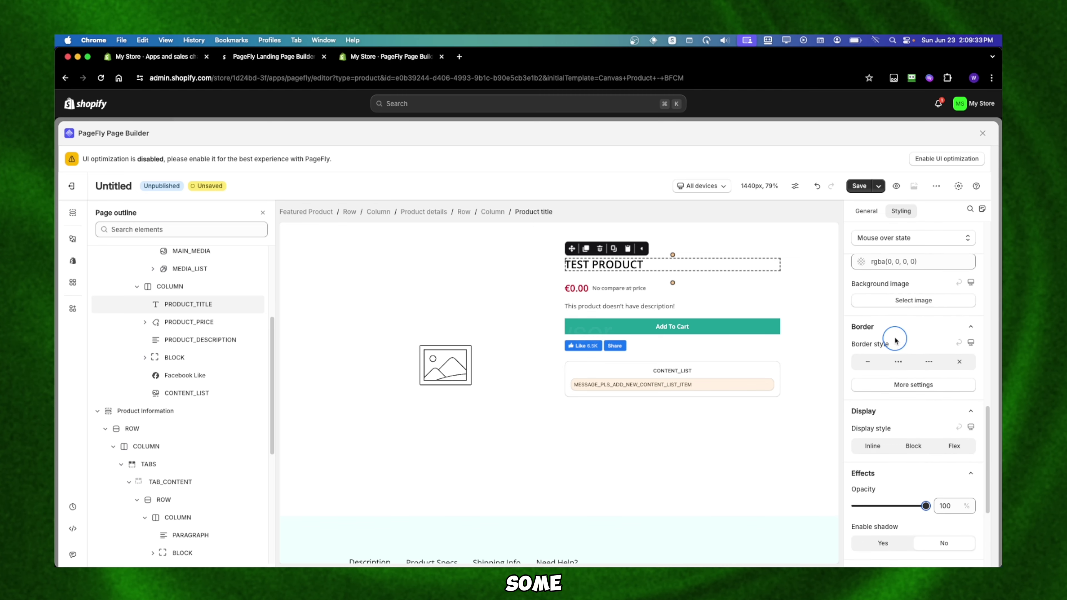
scroll(894, 338, up, 8)
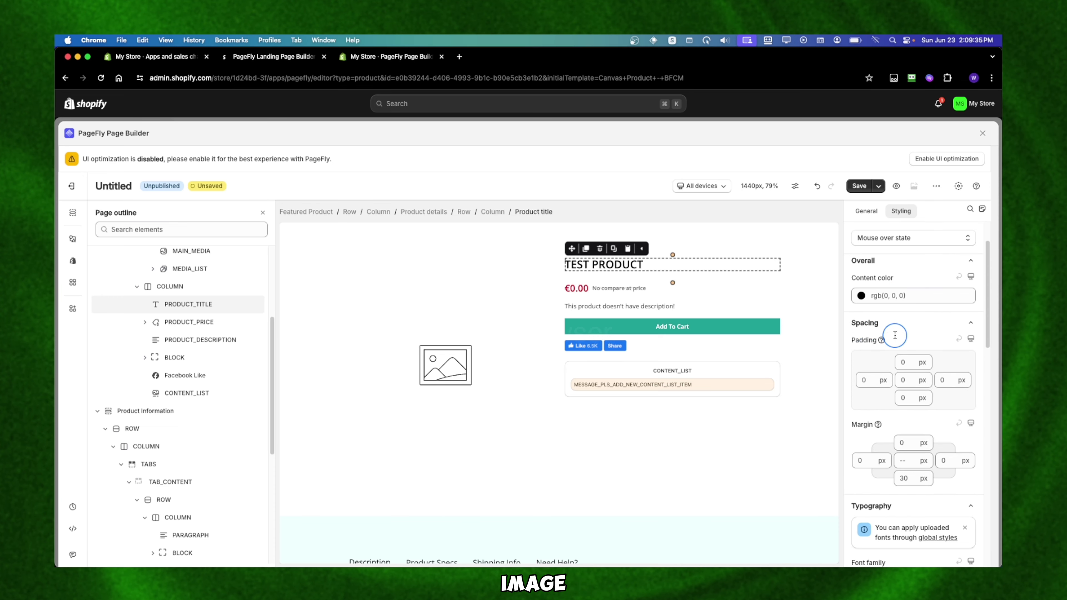
scroll(895, 335, down, 4)
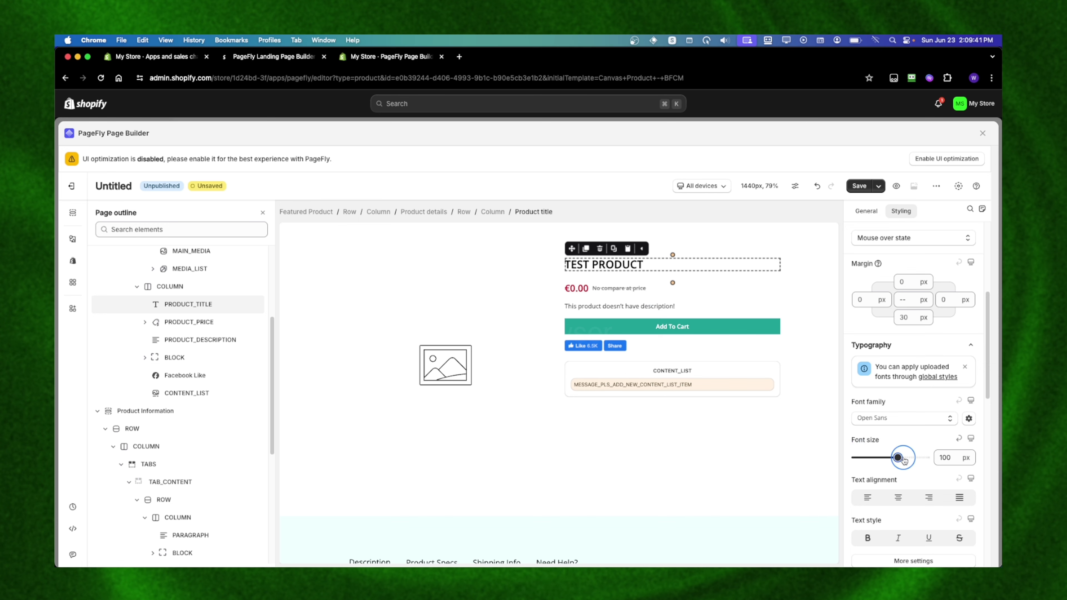
drag(903, 459, 907, 457)
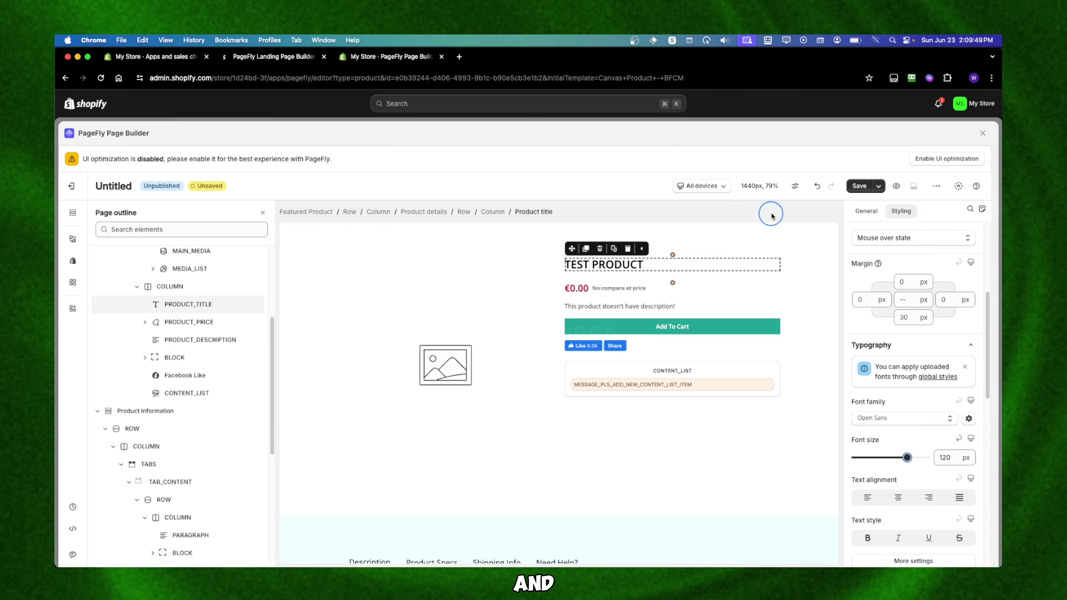
scroll(496, 362, down, 15)
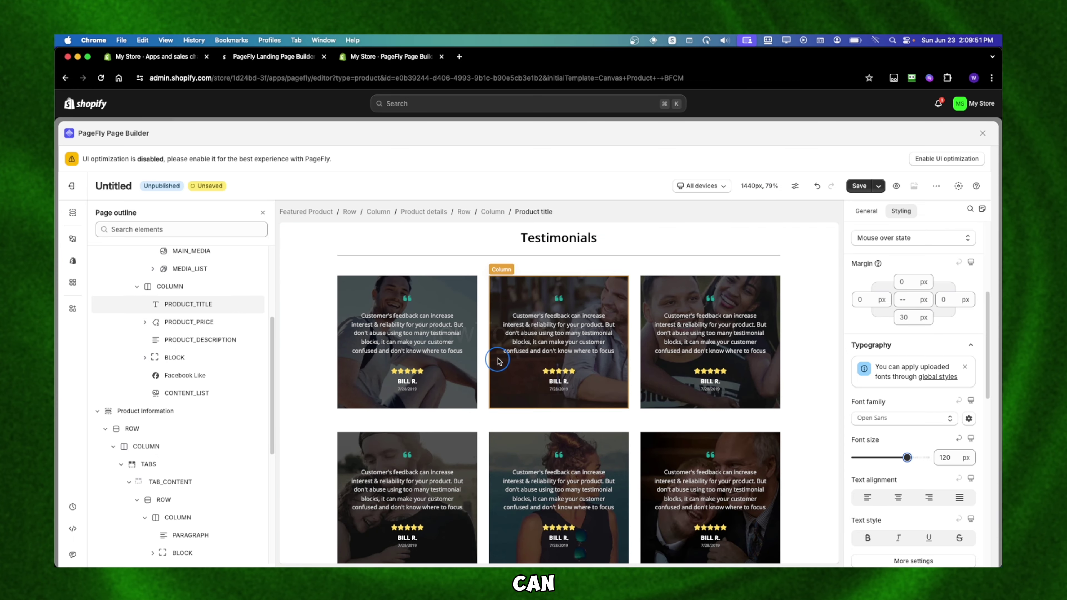
scroll(497, 361, down, 10)
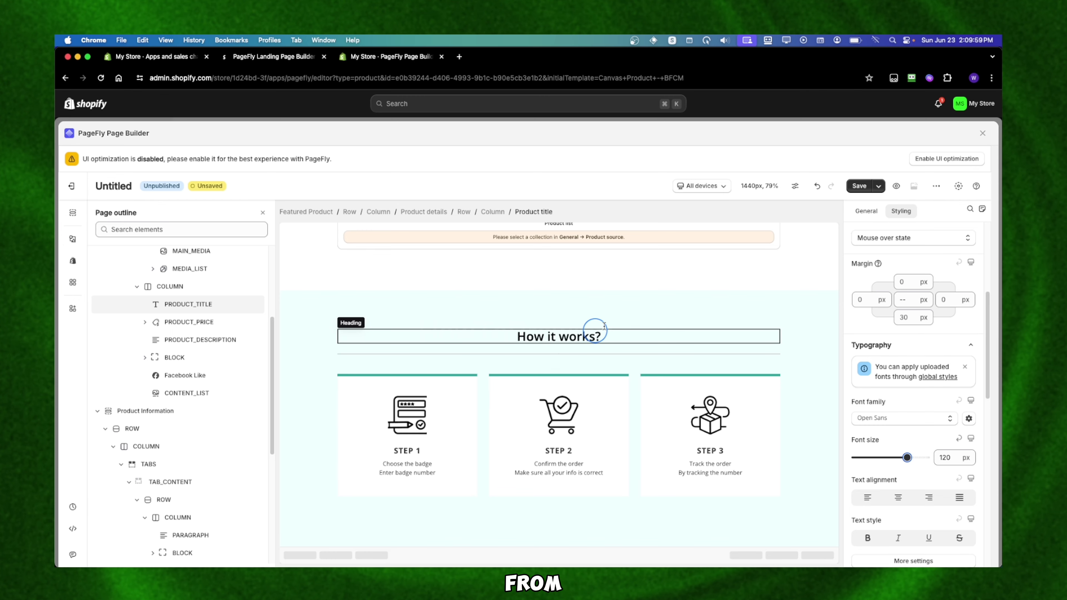
Step: Choose Save and publish and name the page 'My first page with the page builder using PageFLY'
click(877, 186)
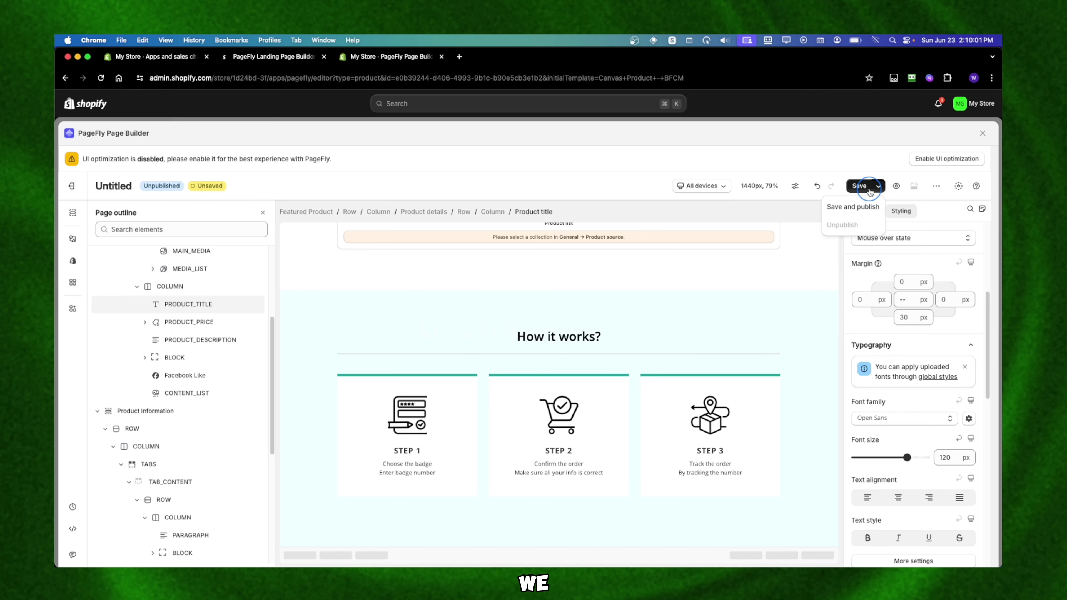
click(852, 206)
click(600, 367)
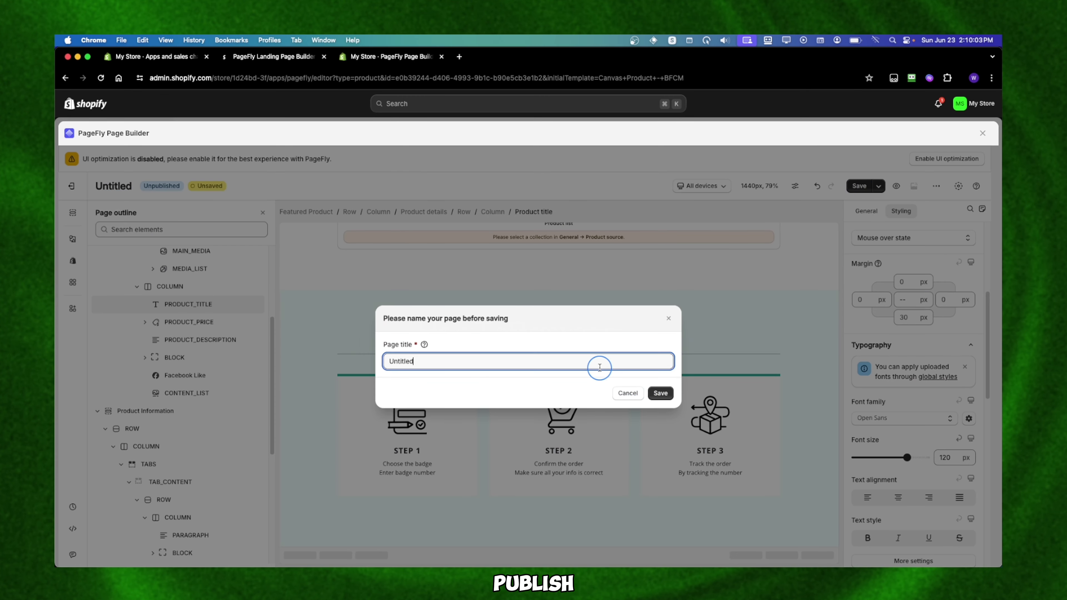
key(BackSpace)
key(BackSpace)
key(BackSpace)
key(BackSpace)
key(BackSpace)
key(BackSpace)
key(BackSpace)
key(BackSpace)
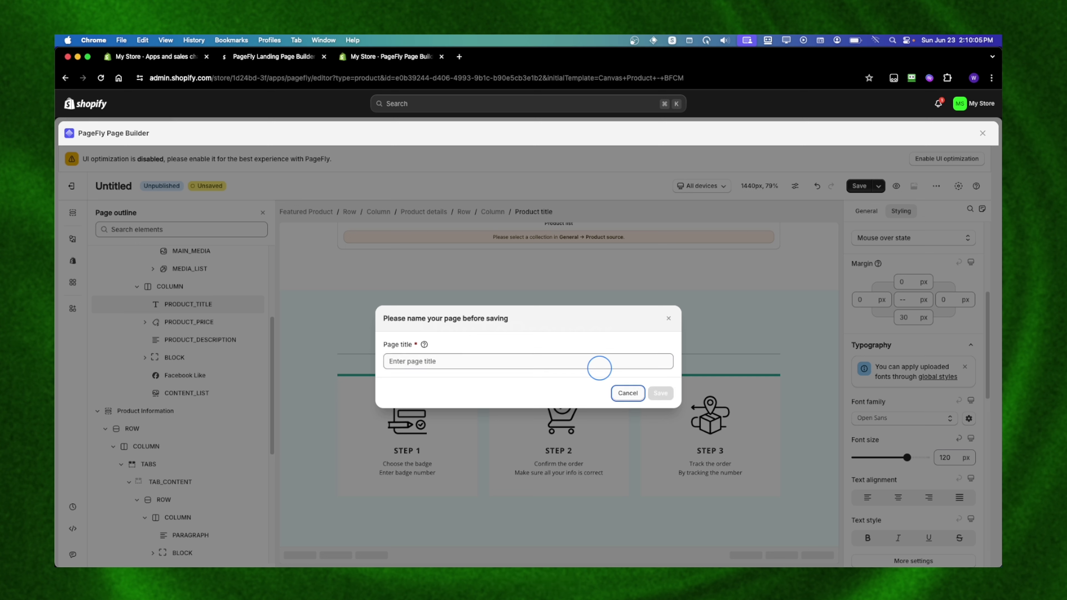
click(596, 366)
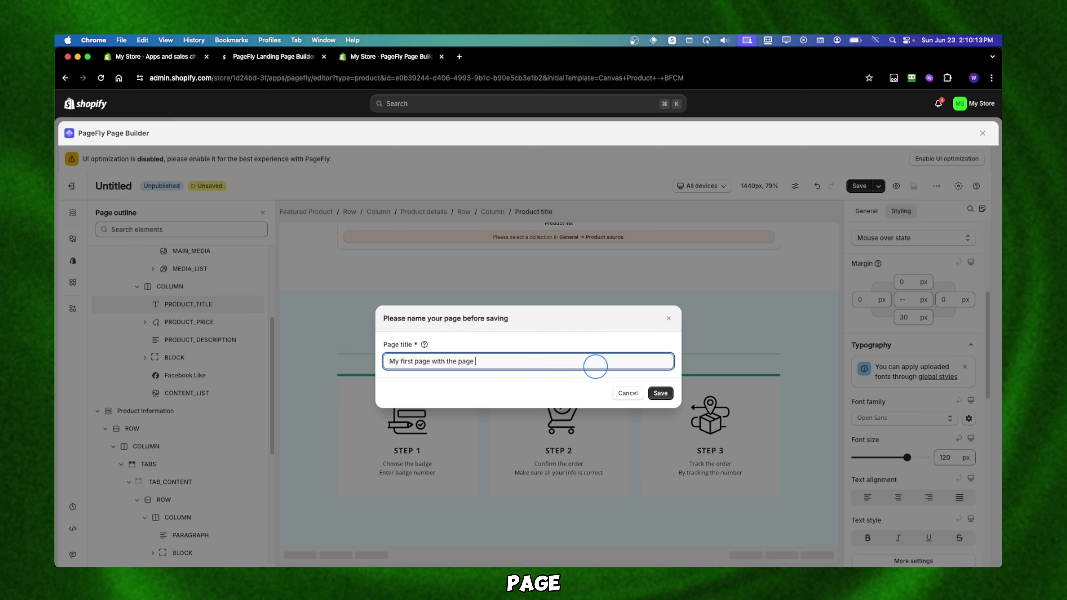
key(BackSpace)
text(builder using PAGE)
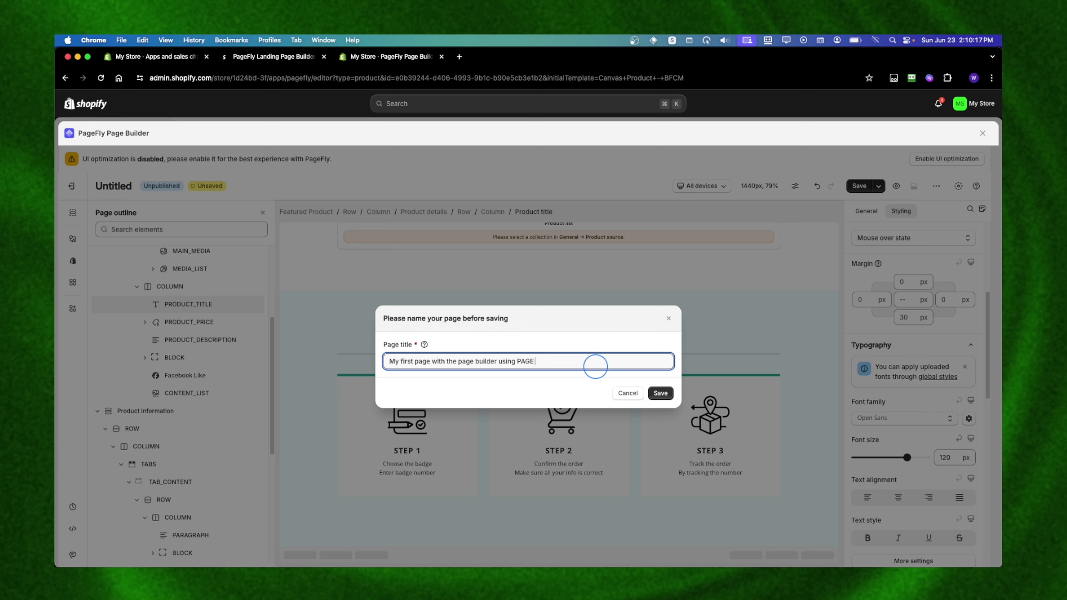
key(BackSpace)
key(BackSpace)
key(BackSpace)
key(BackSpace)
key(BackSpace)
key(BackSpace)
key(BackSpace)
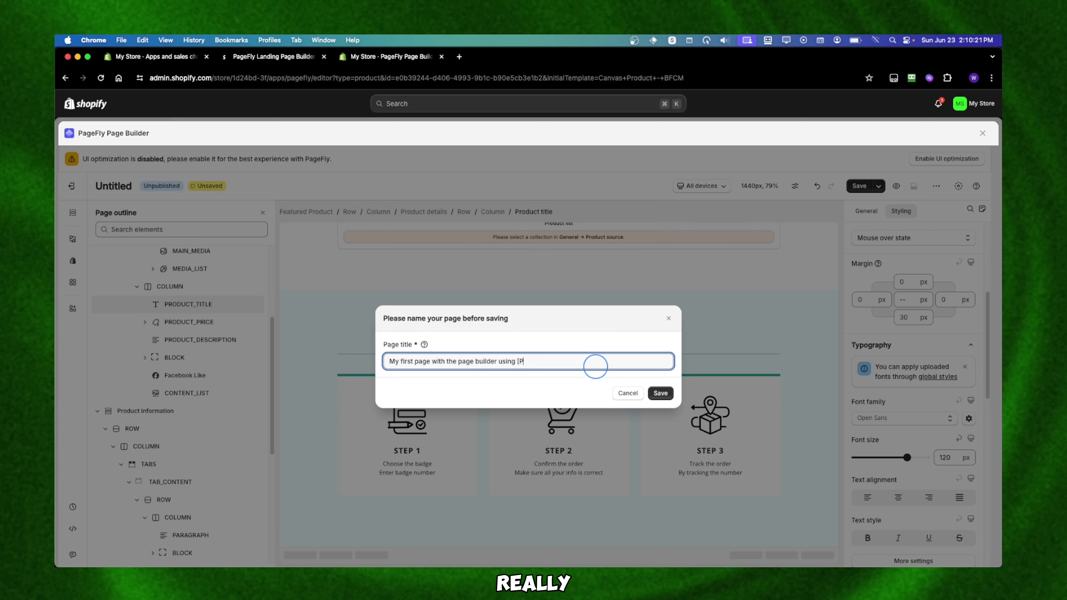
key(BackSpace)
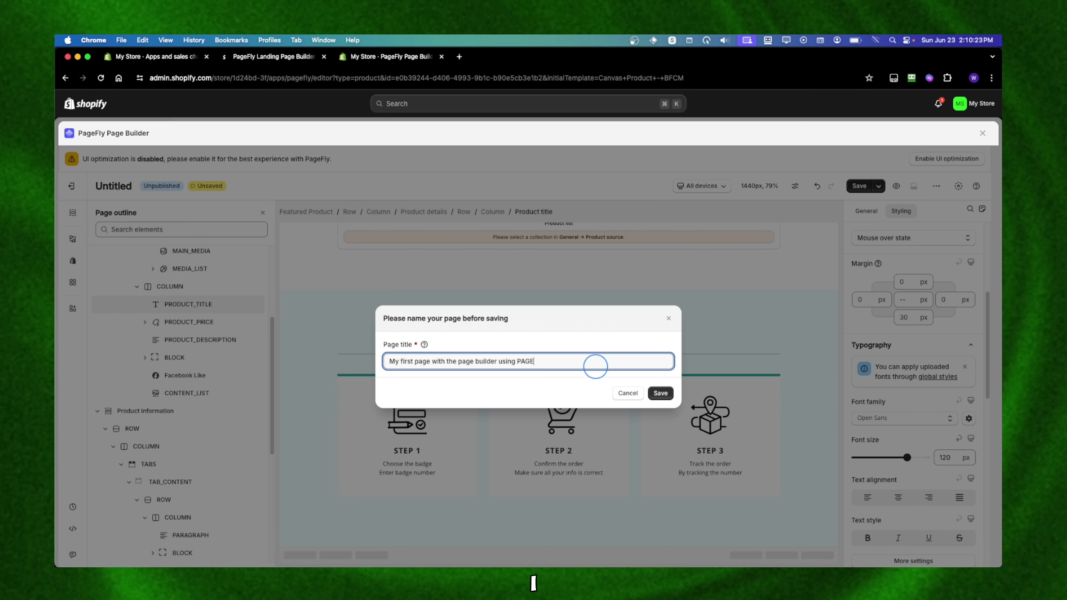
text(Page)
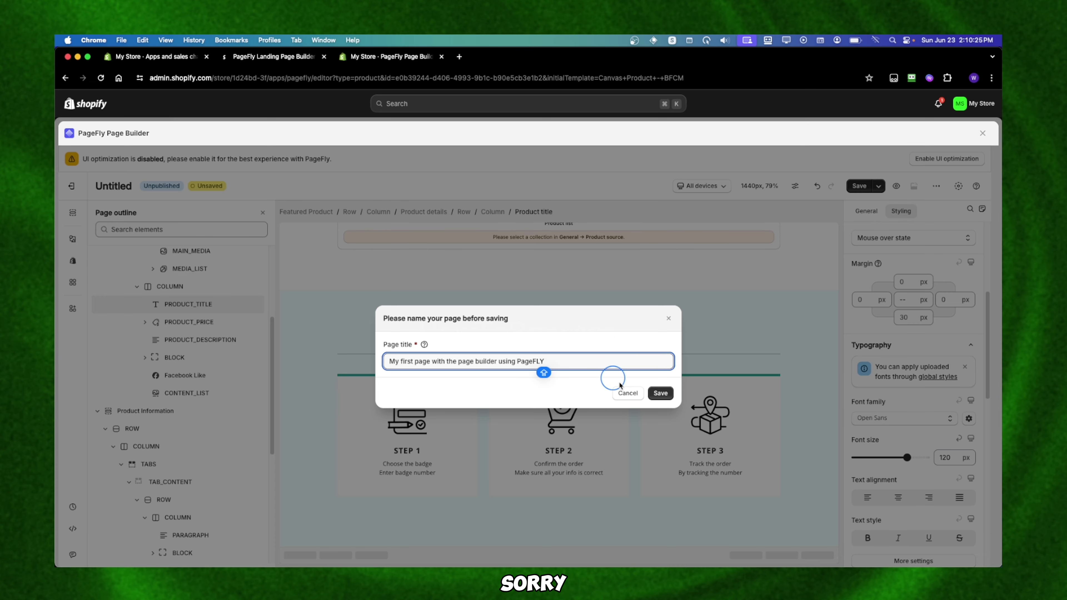
text(FLY)
click(660, 393)
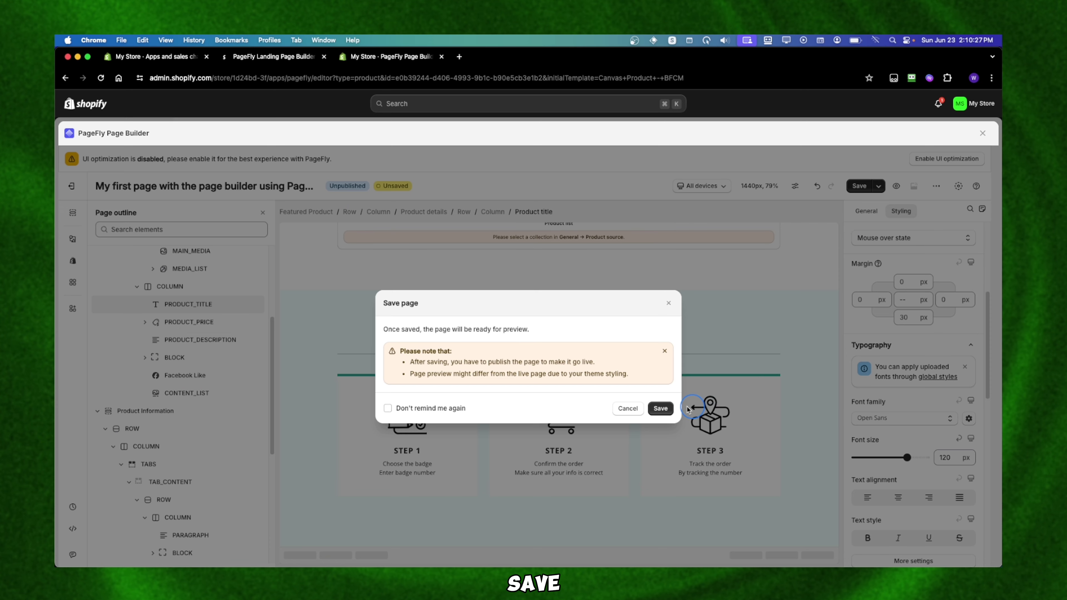
Step: Save the page, enable autosave, and choose Save and publish
click(660, 408)
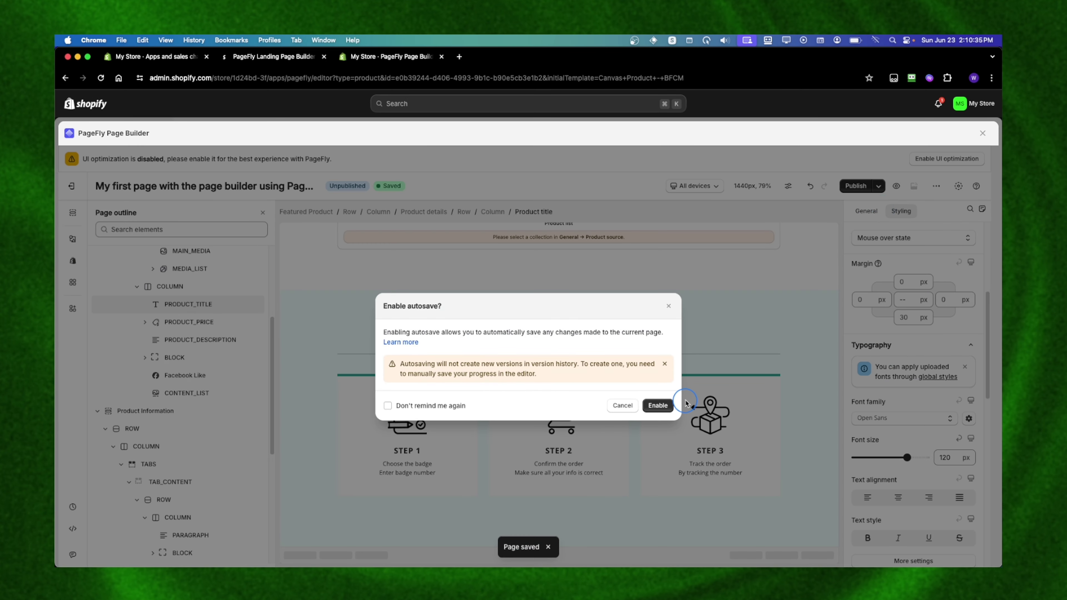
click(658, 406)
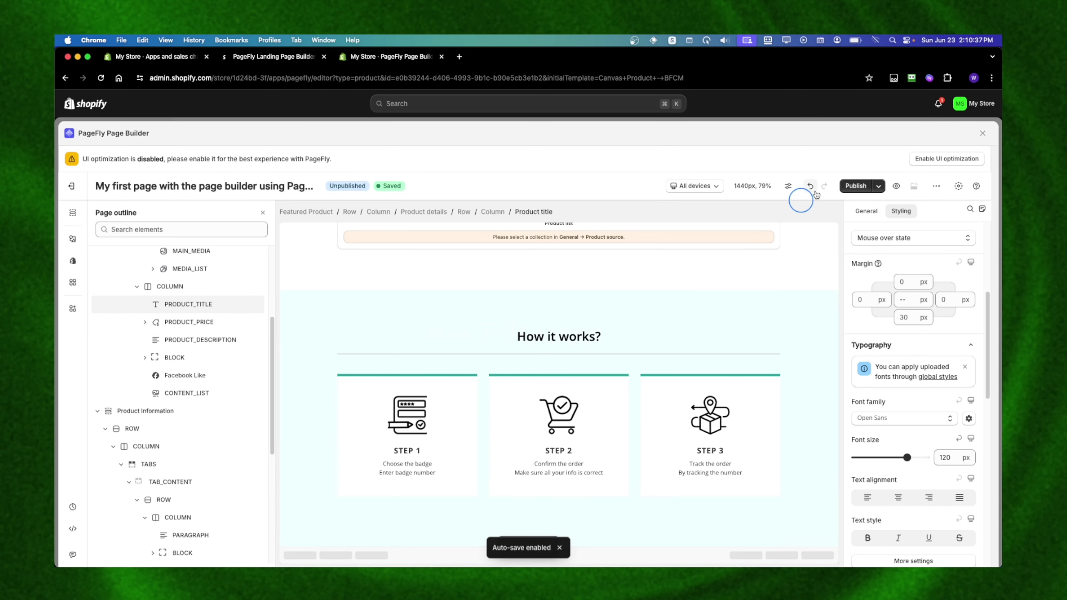
click(877, 185)
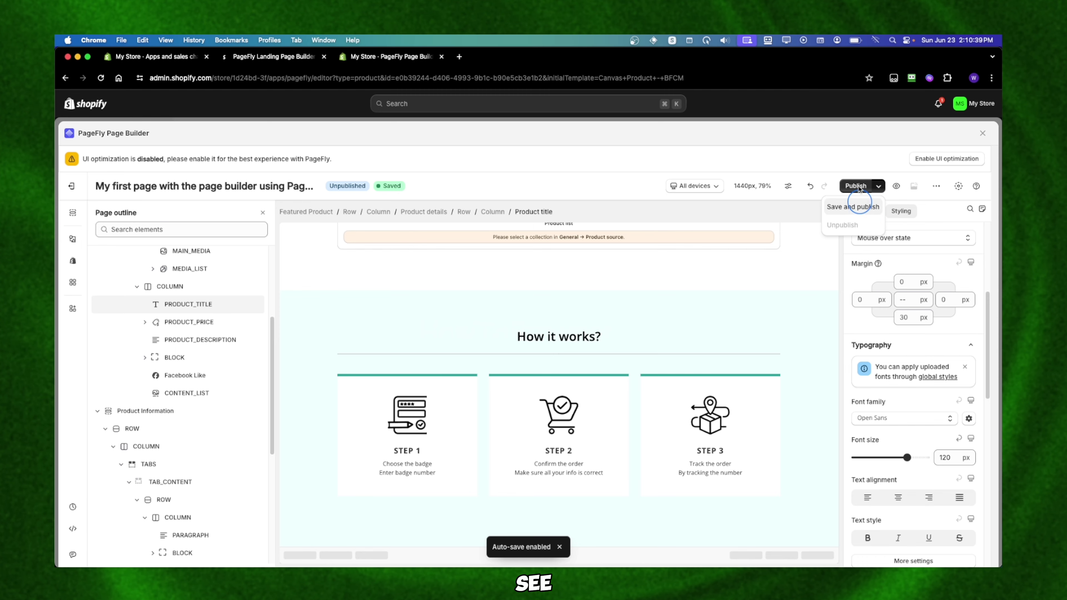
click(861, 205)
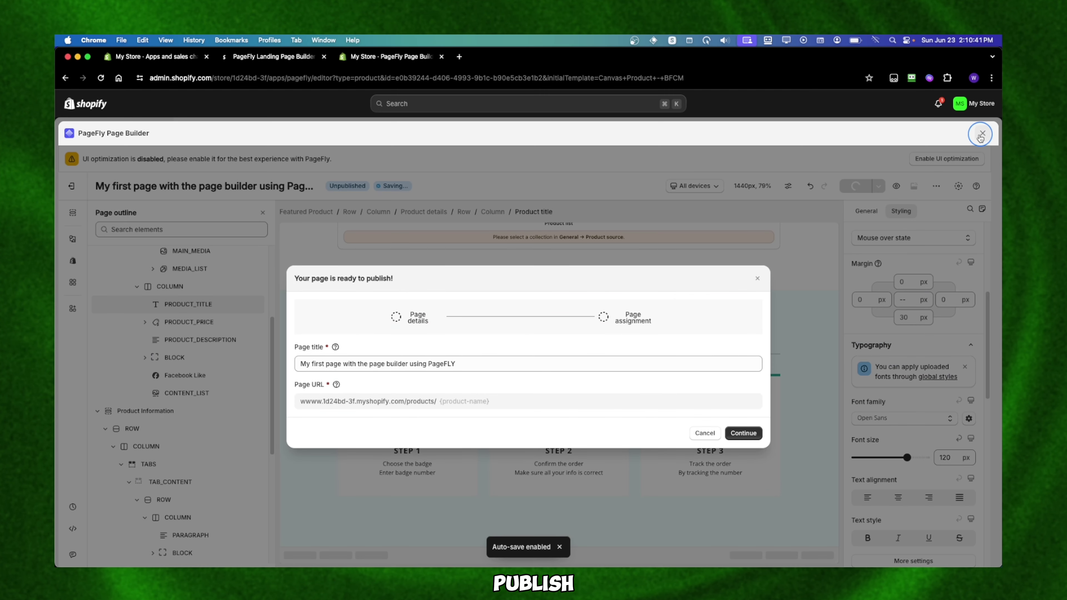
Step: Move TEST PRODUCT into the page's selected products
click(732, 433)
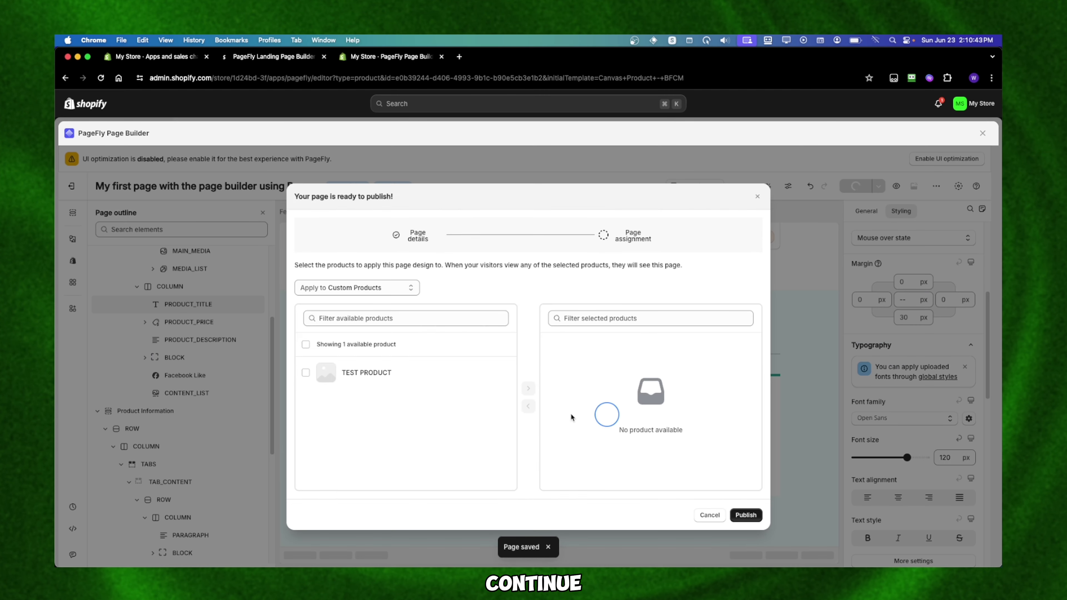
click(384, 378)
click(732, 514)
click(751, 518)
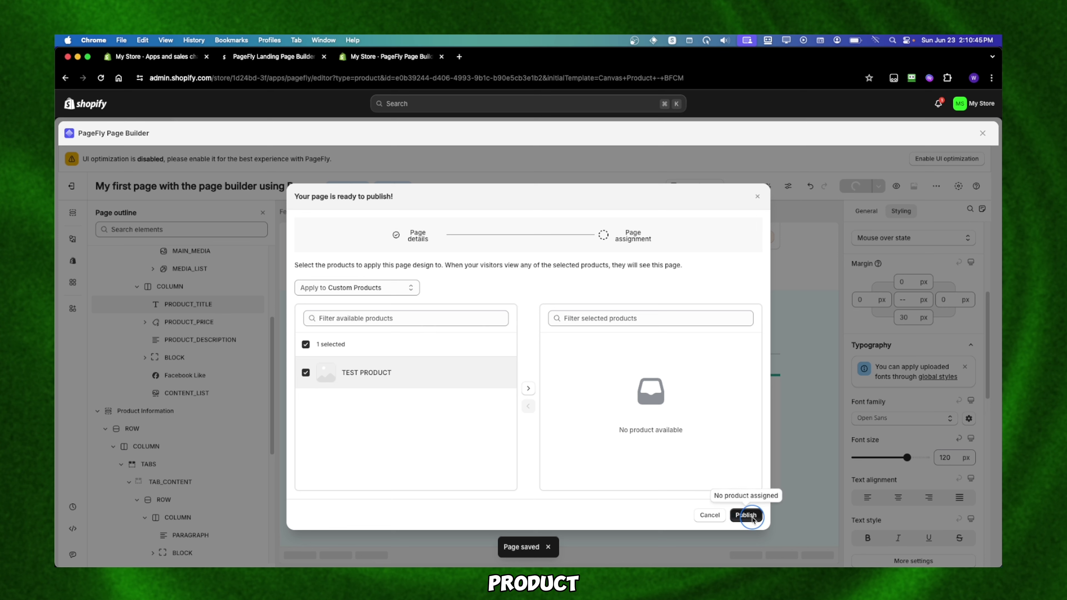
click(340, 381)
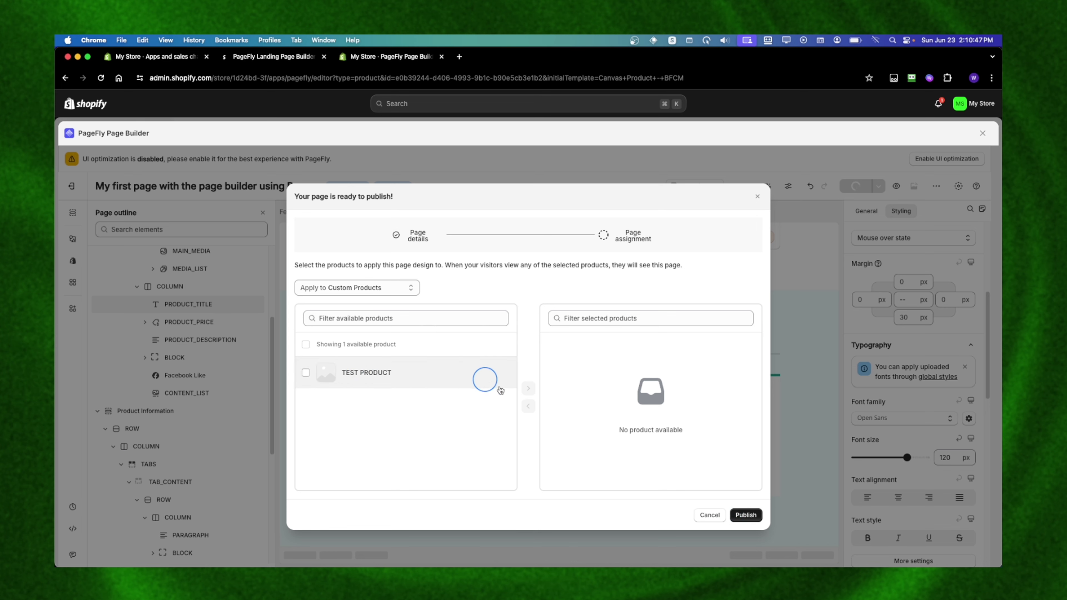
click(504, 374)
click(508, 374)
click(528, 387)
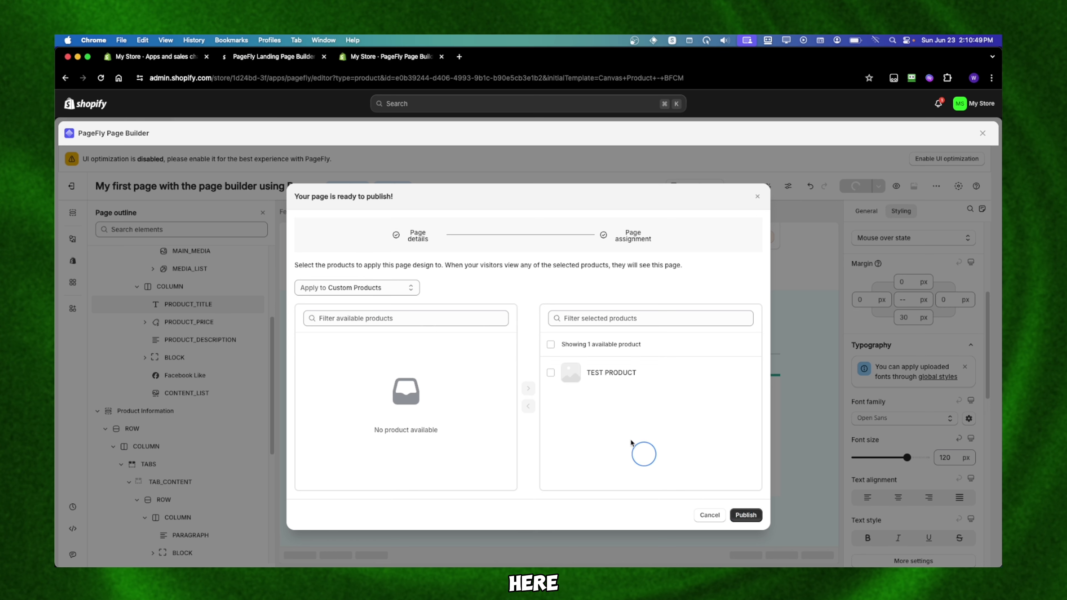
click(550, 372)
Step: Publish the page with TEST PRODUCT using the free slot, then return to Pages
click(725, 478)
click(759, 521)
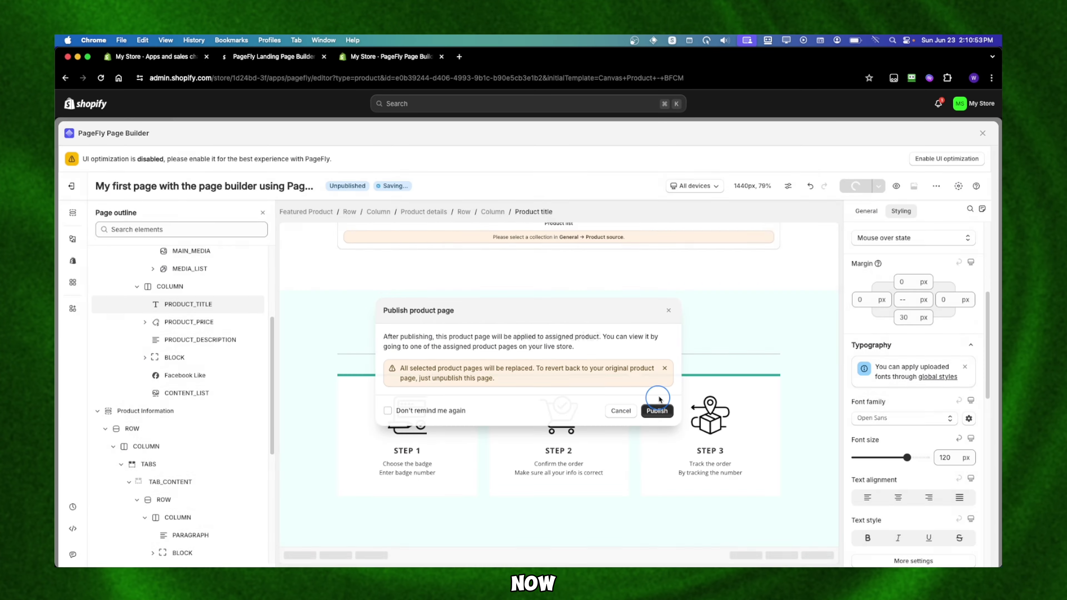
click(656, 405)
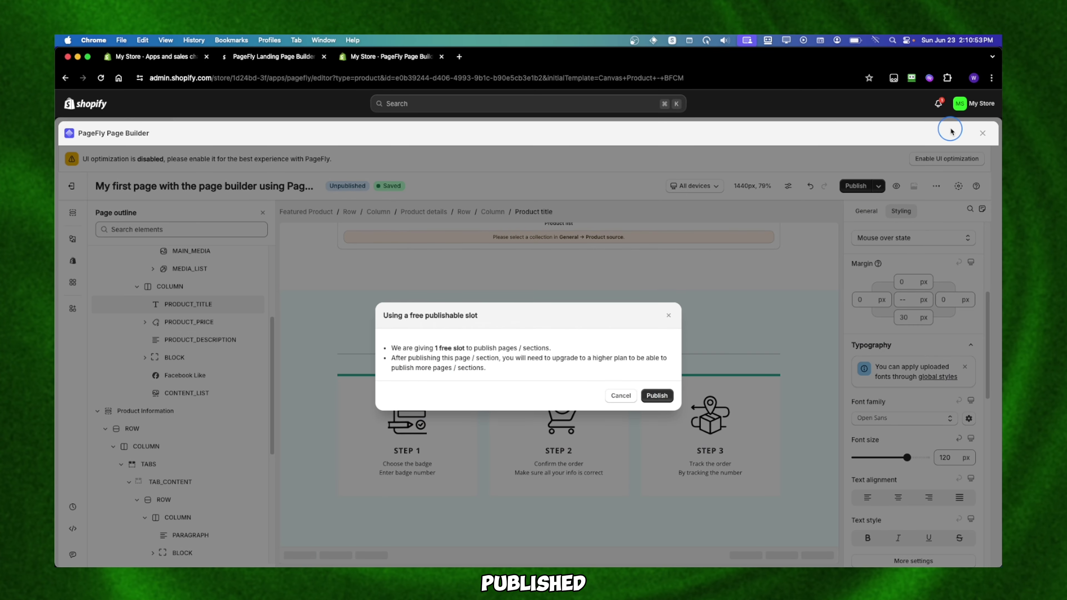
click(657, 393)
click(982, 133)
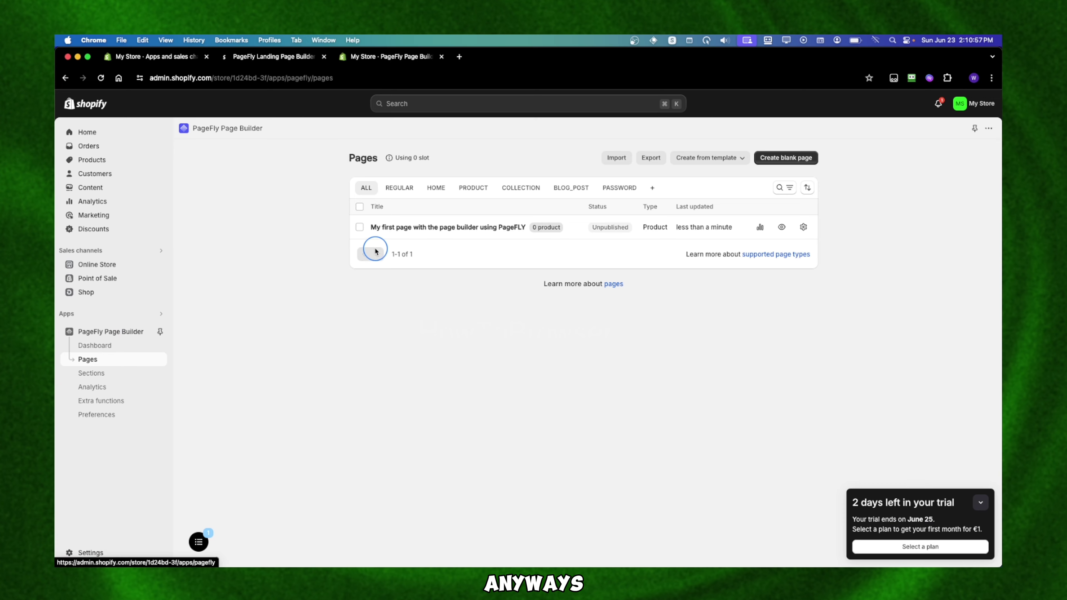
Step: Open the Dawn theme editor with the pf-e0b39244 product template previewed on TEST PRODUCT
click(114, 264)
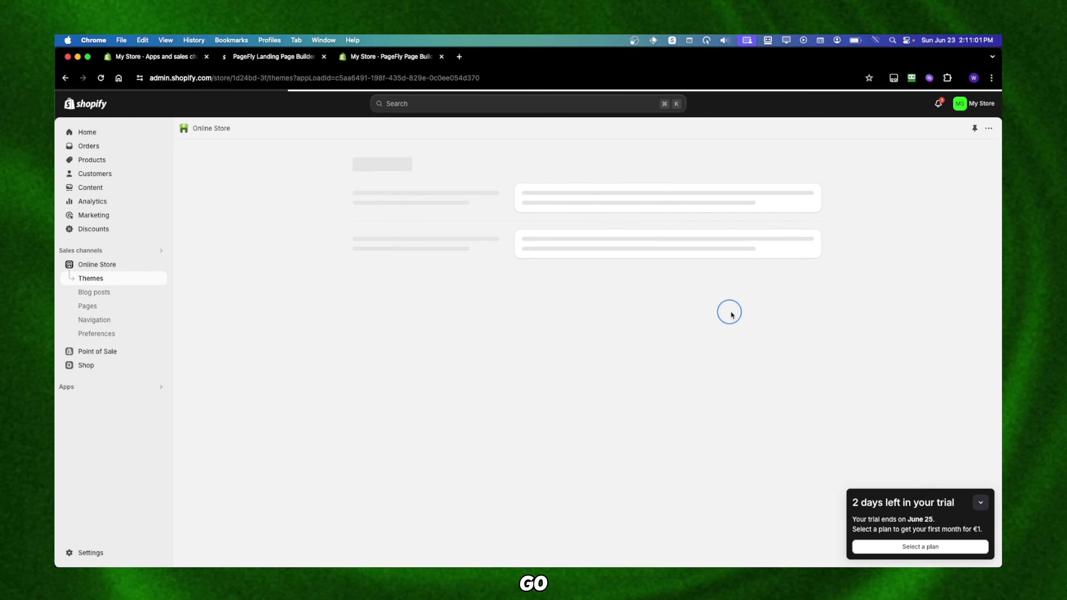
click(778, 370)
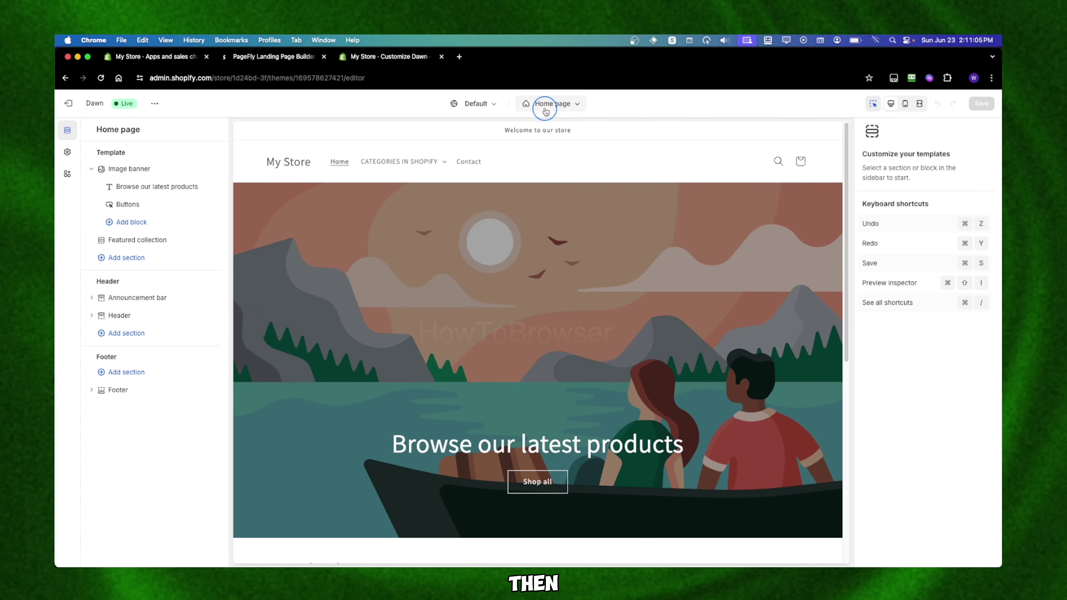
click(545, 110)
click(527, 150)
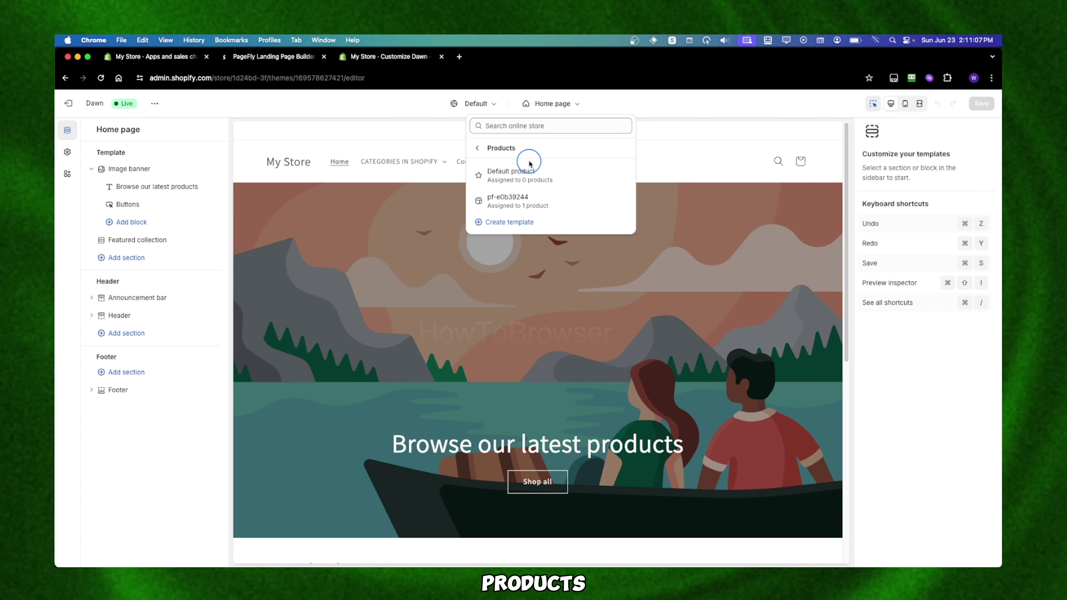
click(517, 199)
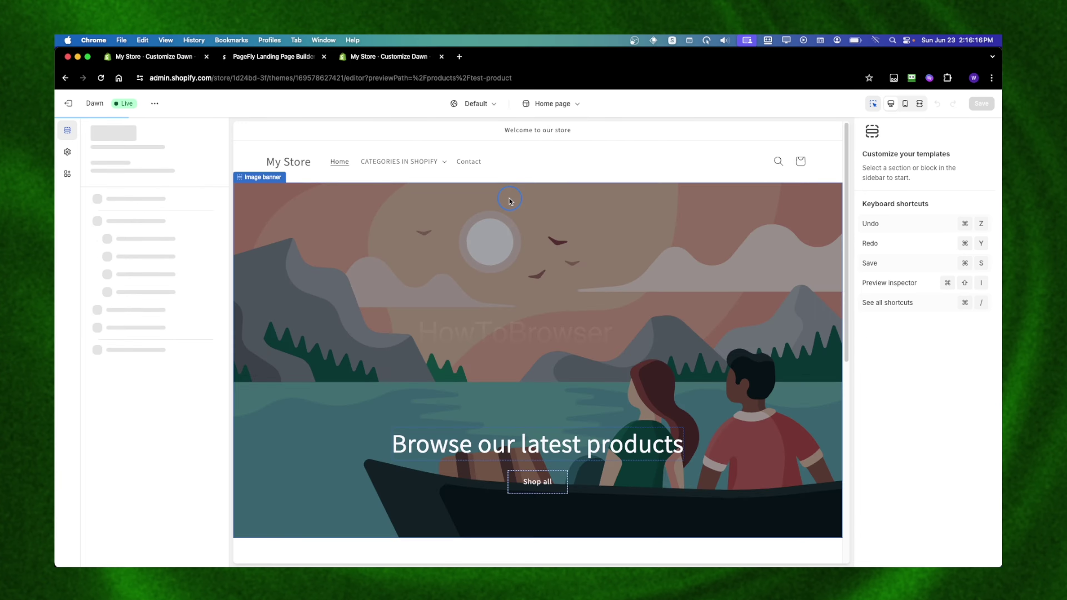
Step: Unhide the Product information section in pf-e0b39244 and save the template
scroll(563, 311, down, 10)
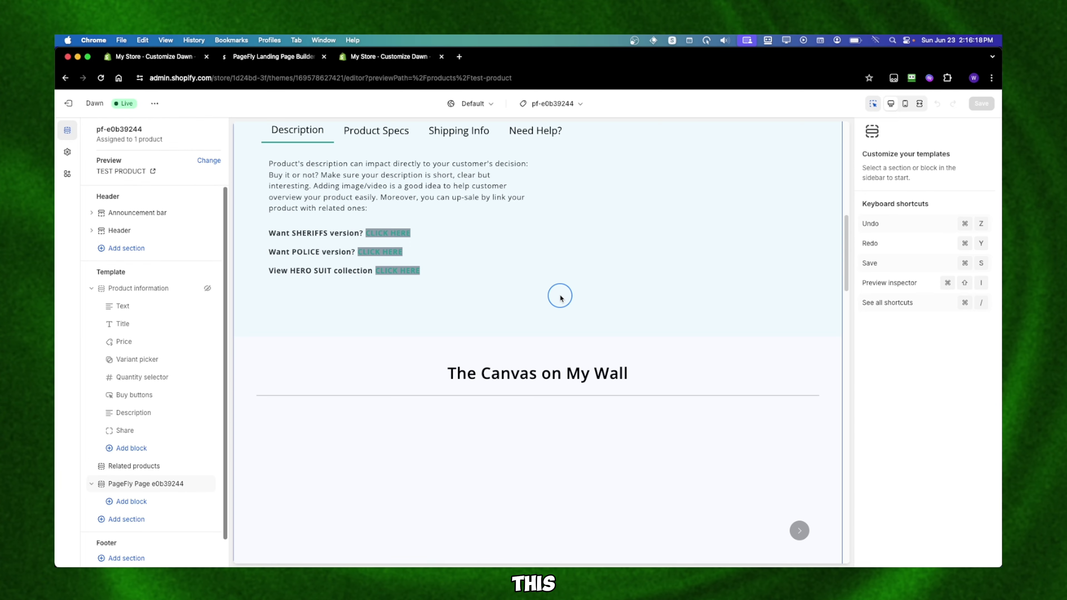
scroll(563, 302, down, 15)
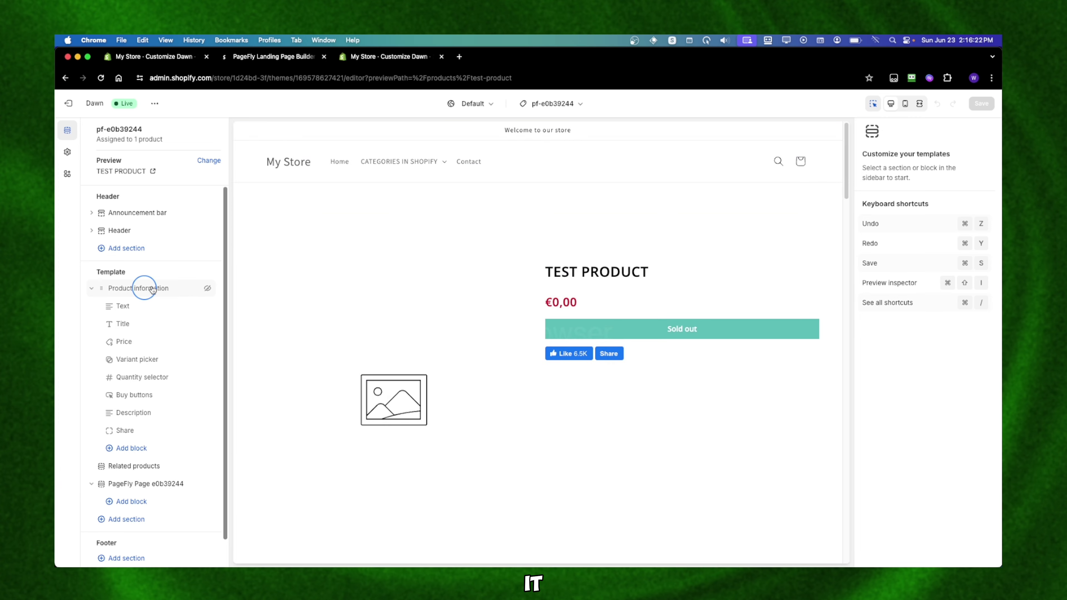
click(208, 289)
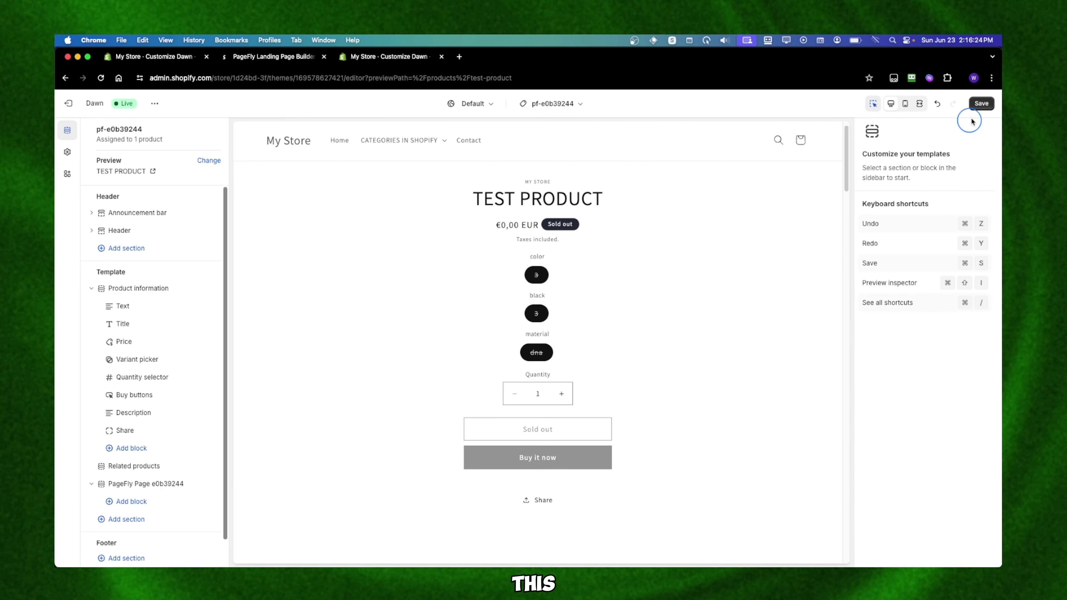
click(981, 103)
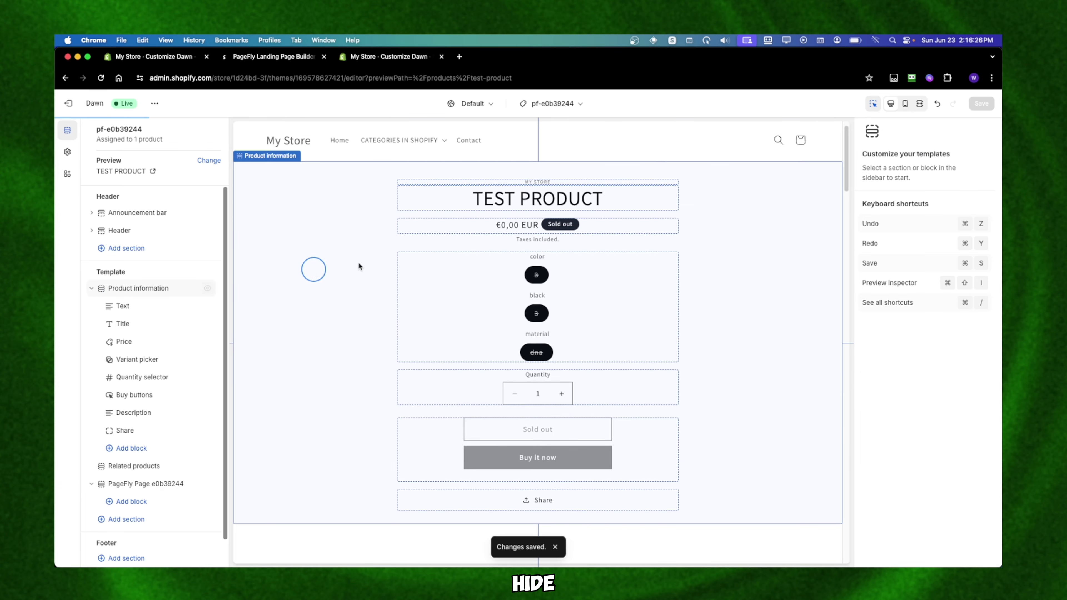
Step: Check the Default product template for comparison, then exit to the Themes page
click(542, 110)
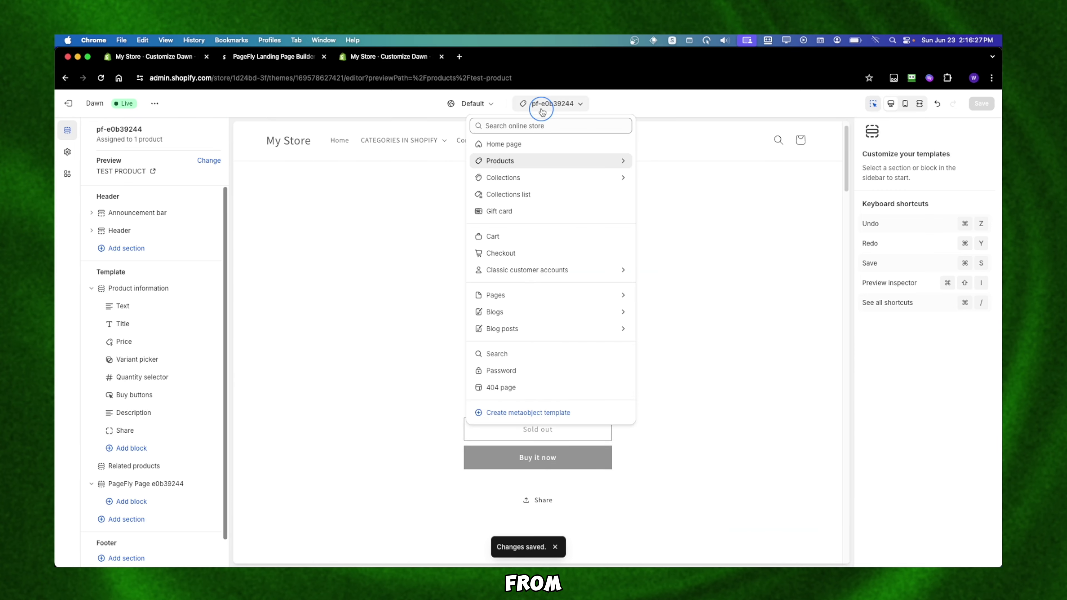
click(500, 160)
click(504, 177)
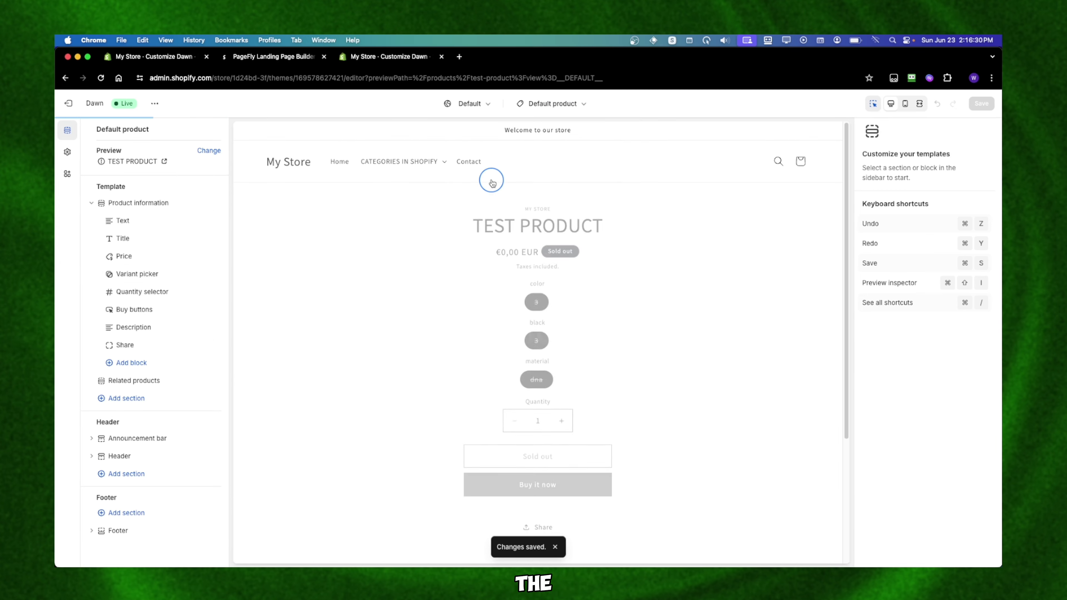
scroll(510, 258, down, 3)
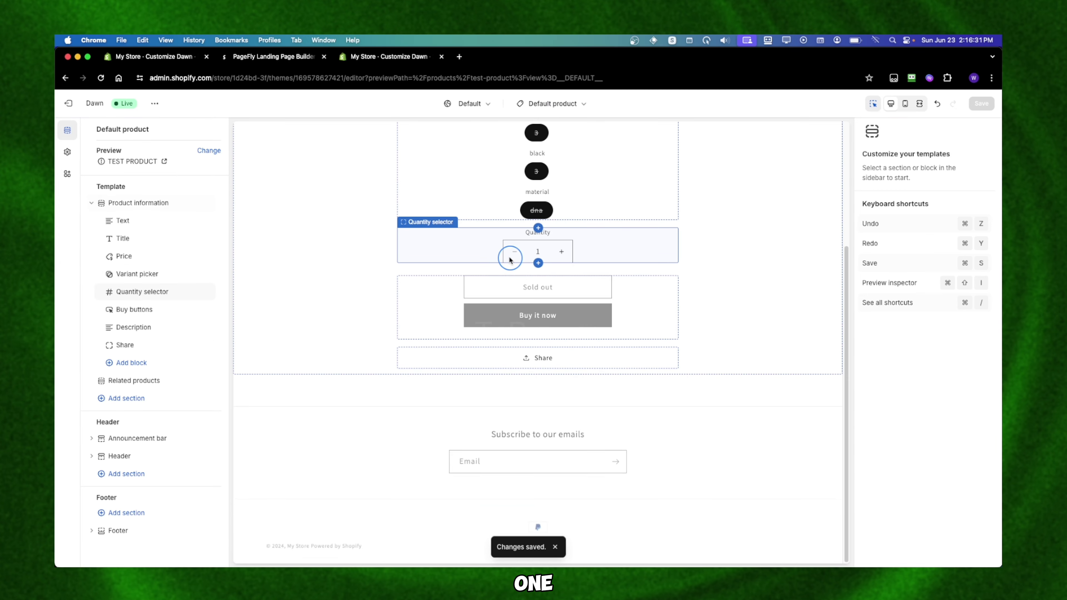
click(545, 104)
click(504, 161)
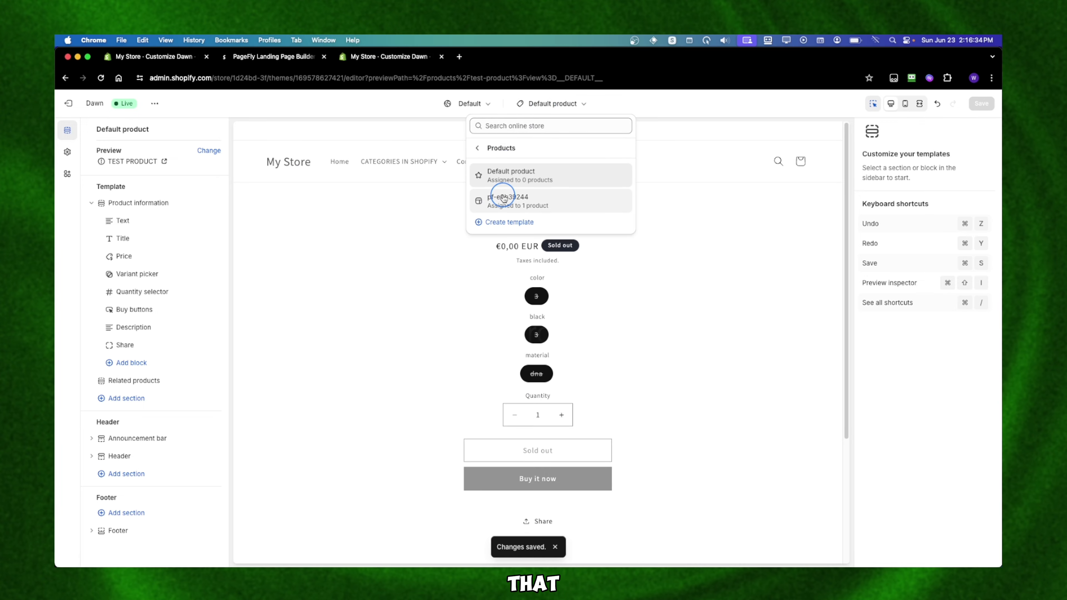
click(418, 210)
click(68, 105)
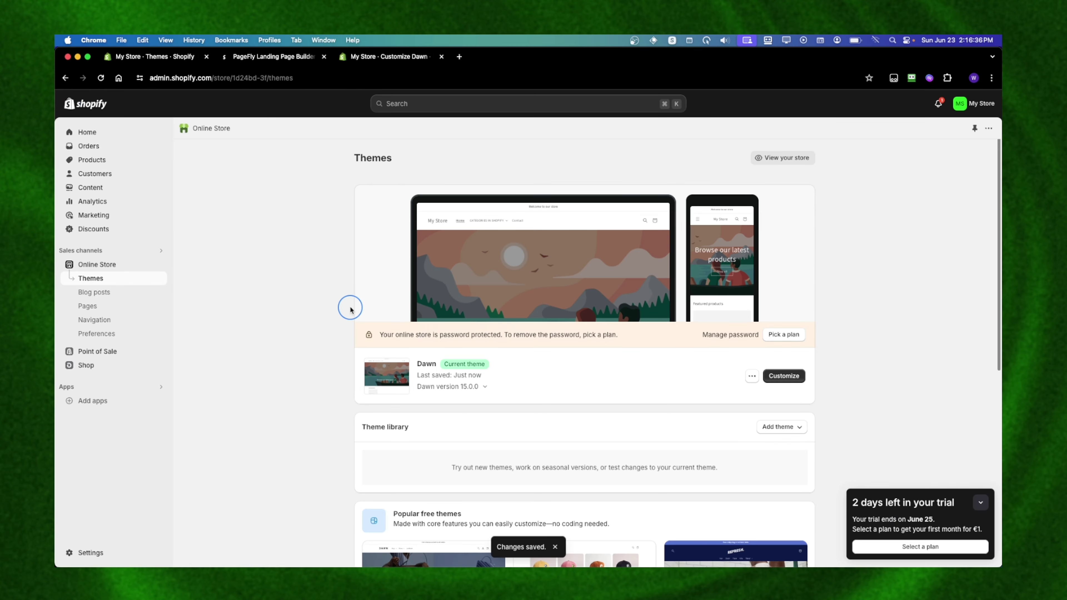